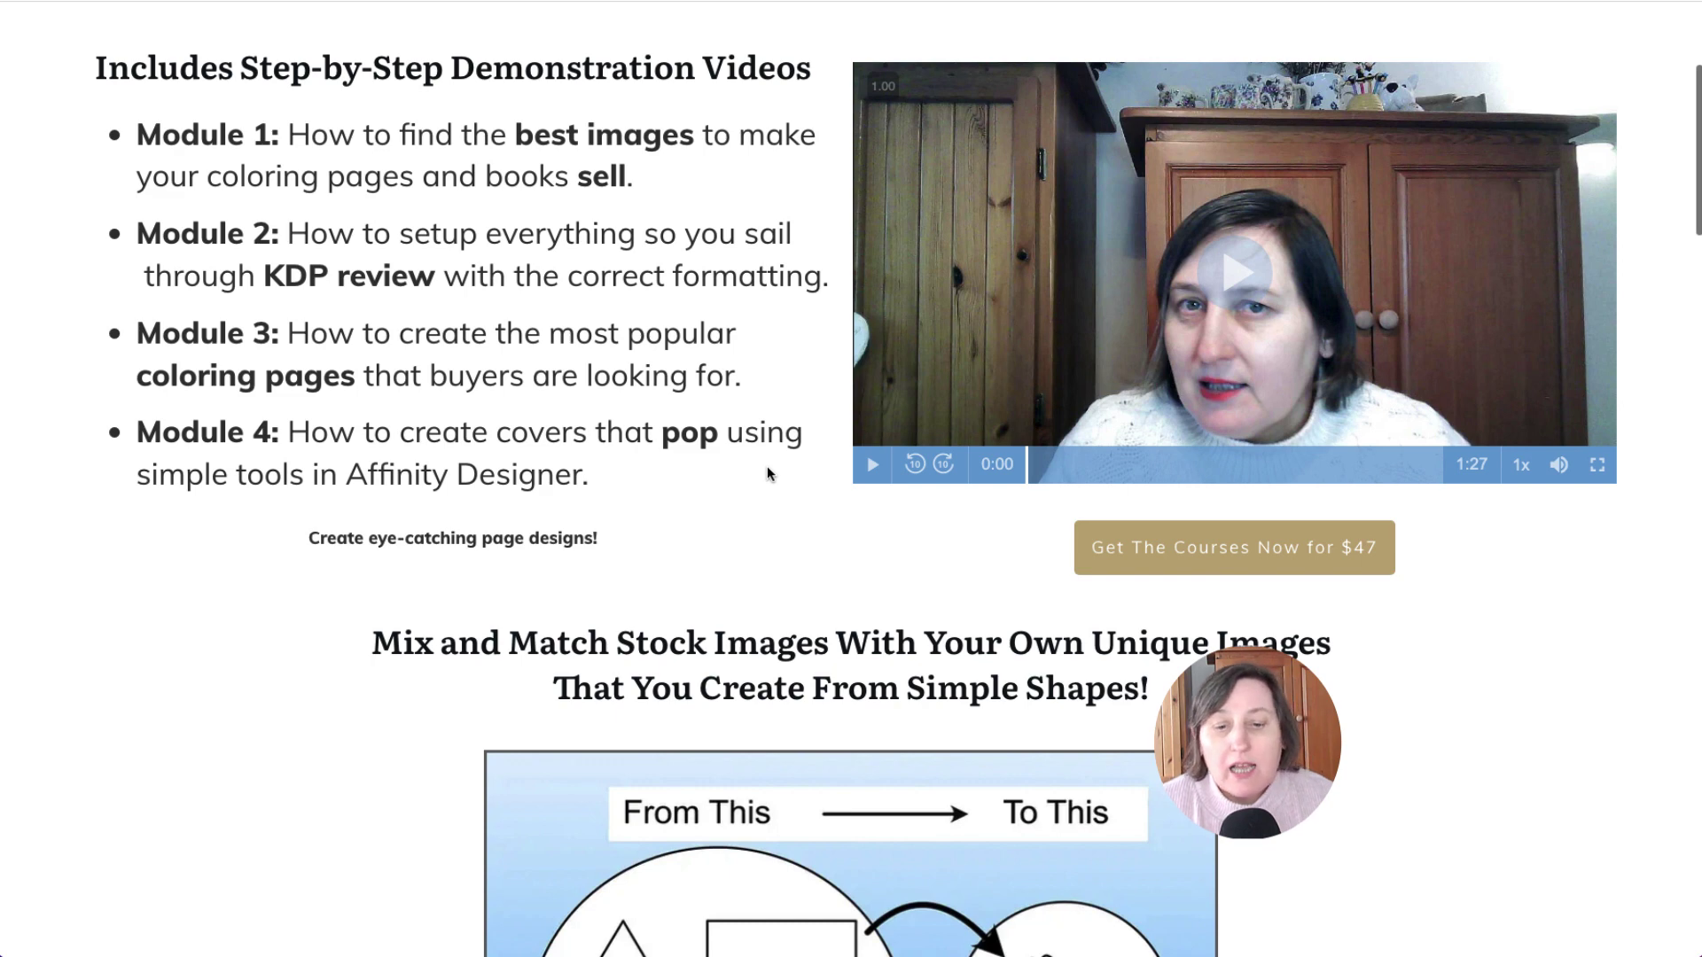
Step: Look over the coloring book course page, from the module list to the shapes-to-fish example image
scroll(768, 474, "down", 5)
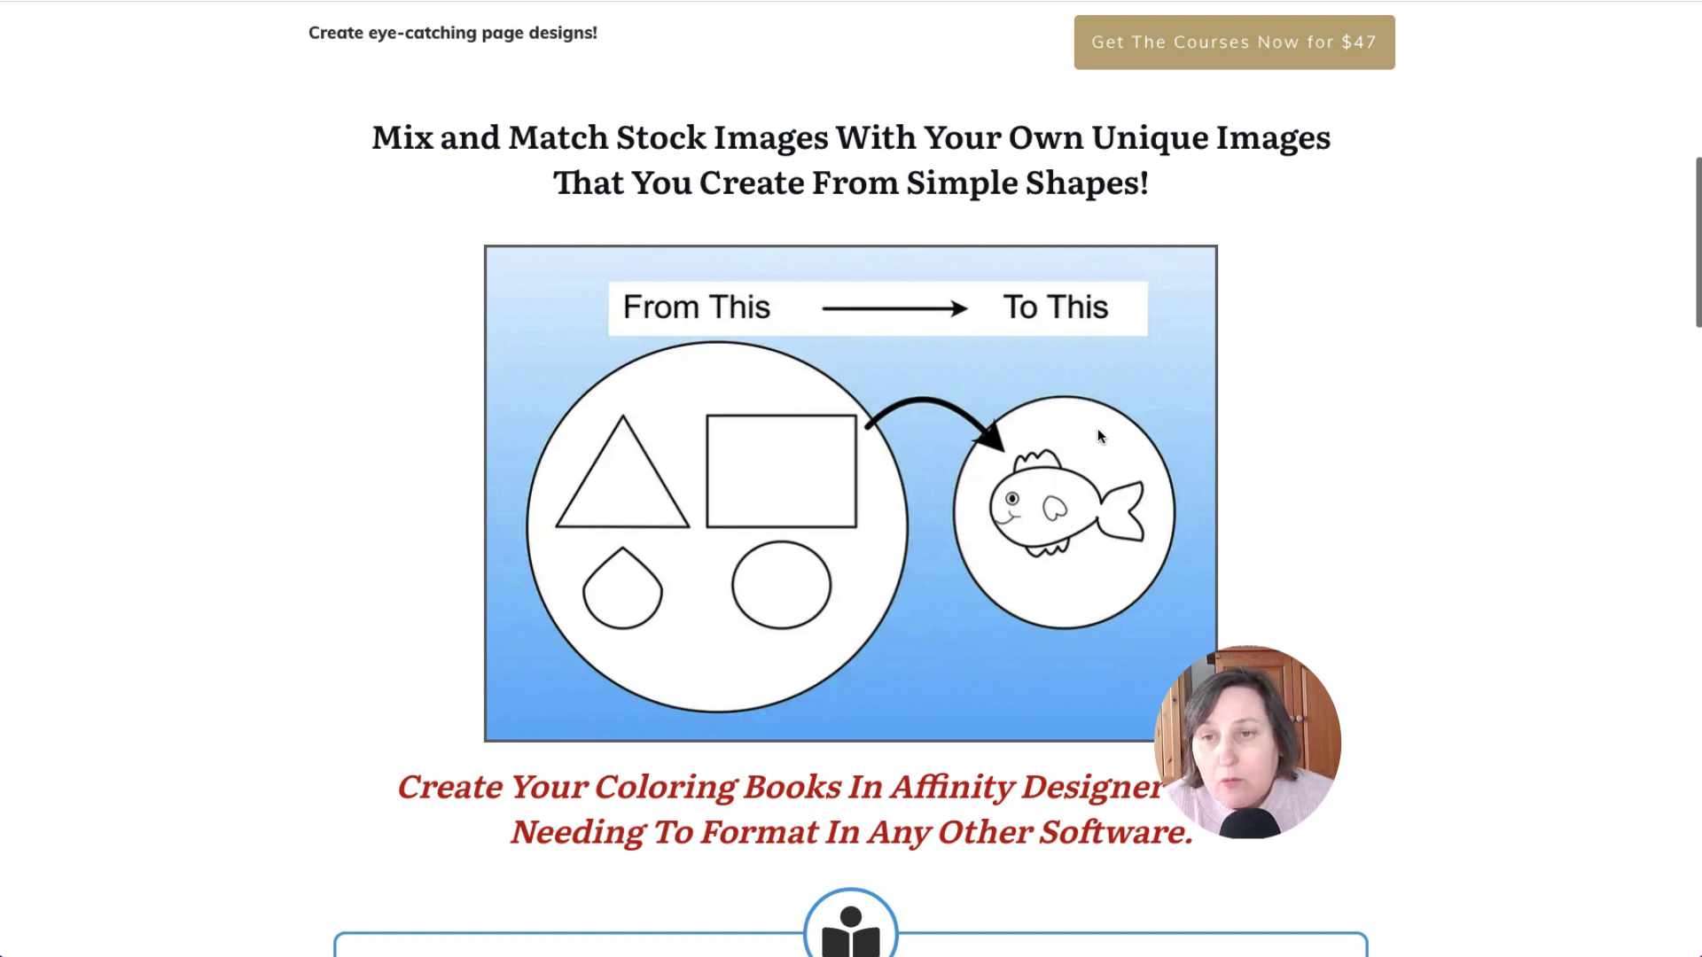
scroll(1098, 429, "up", 7)
scroll(1107, 428, "up", 1)
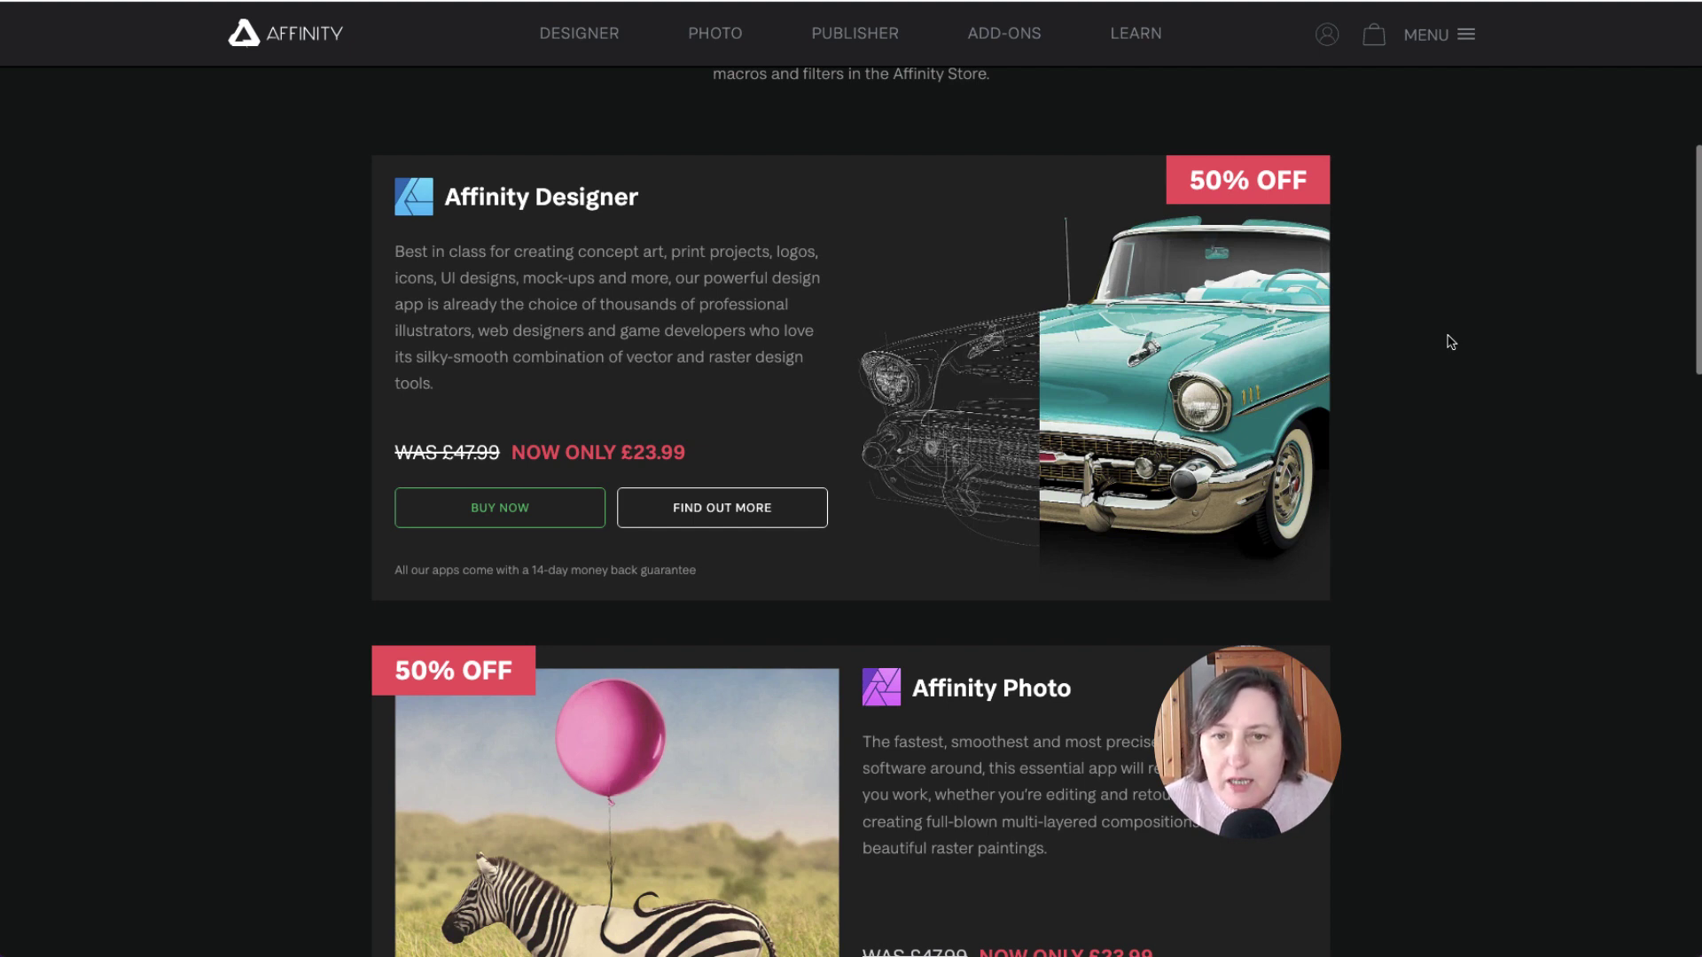
Step: Review the desktop offers for Affinity Designer, Photo and Publisher on the Affinity website
scroll(1430, 350, "down", 1)
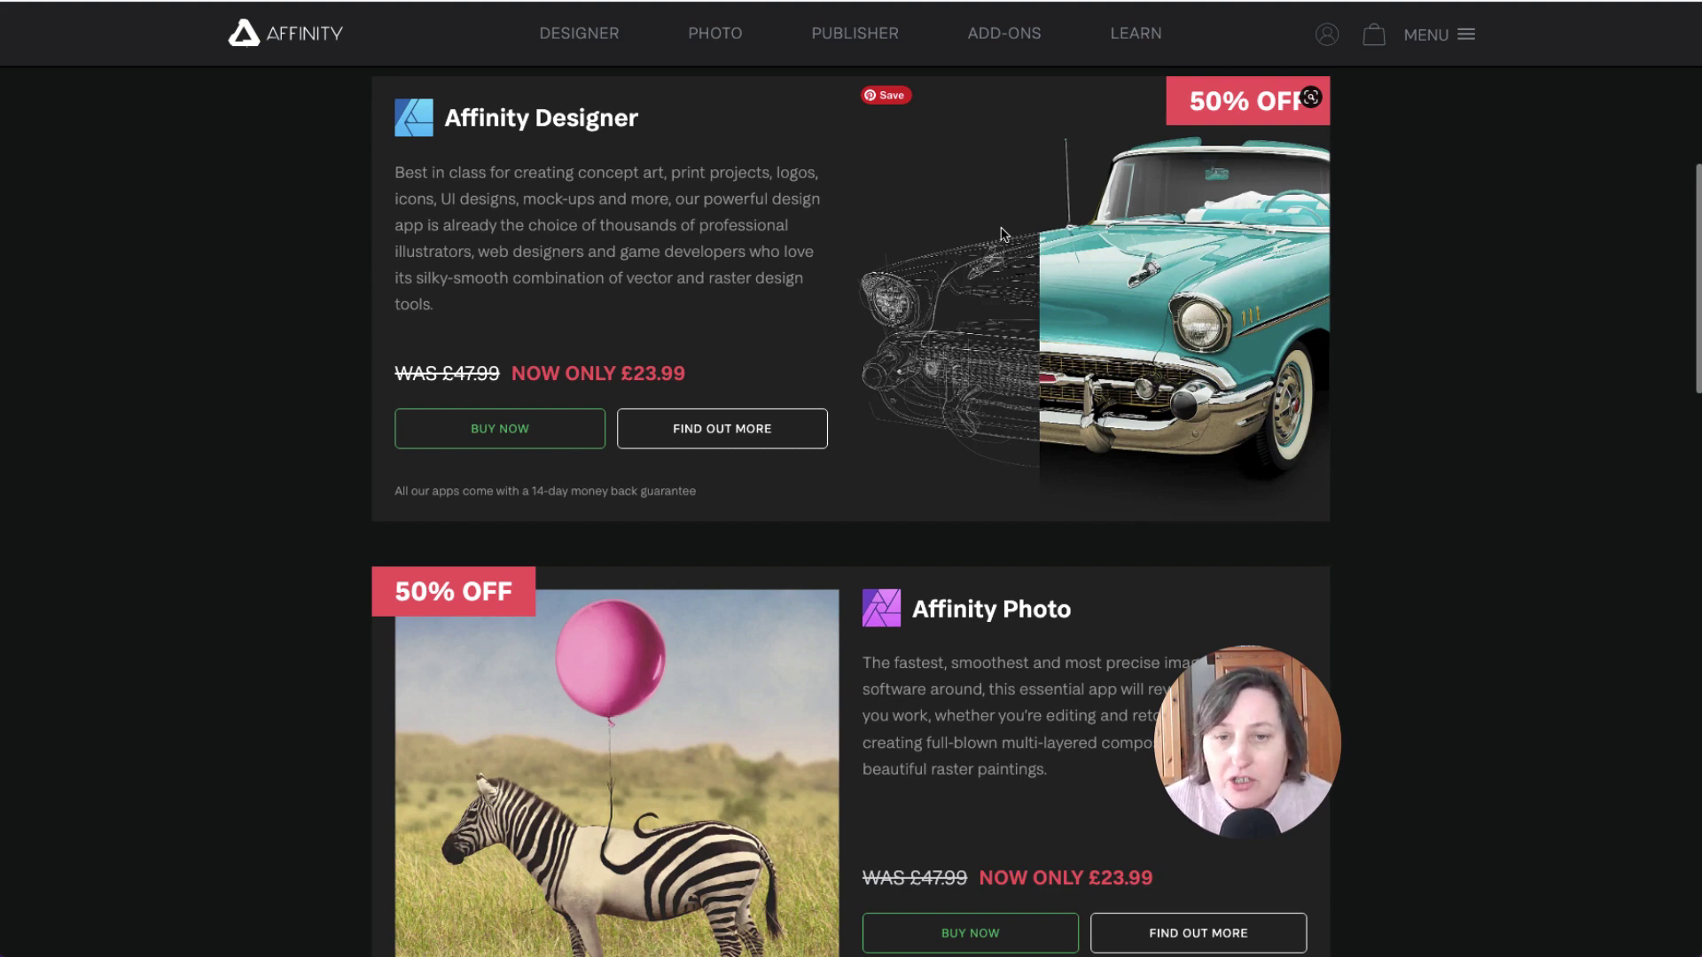
scroll(1210, 292, "down", 10)
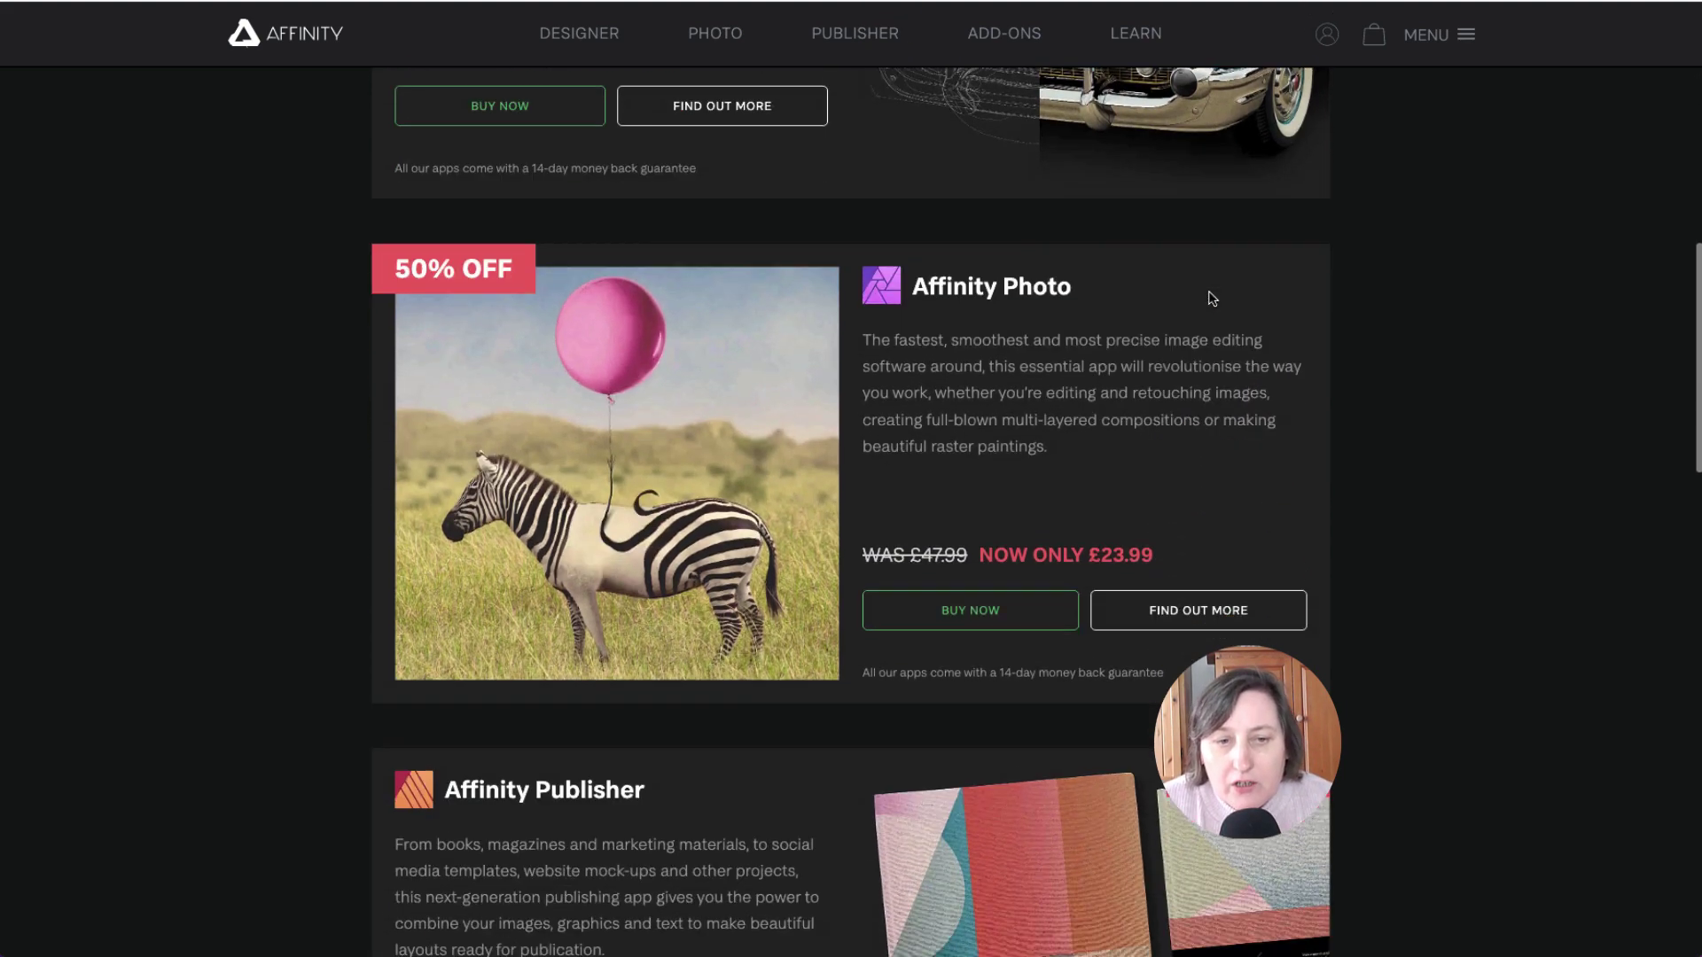
scroll(1209, 292, "down", 2)
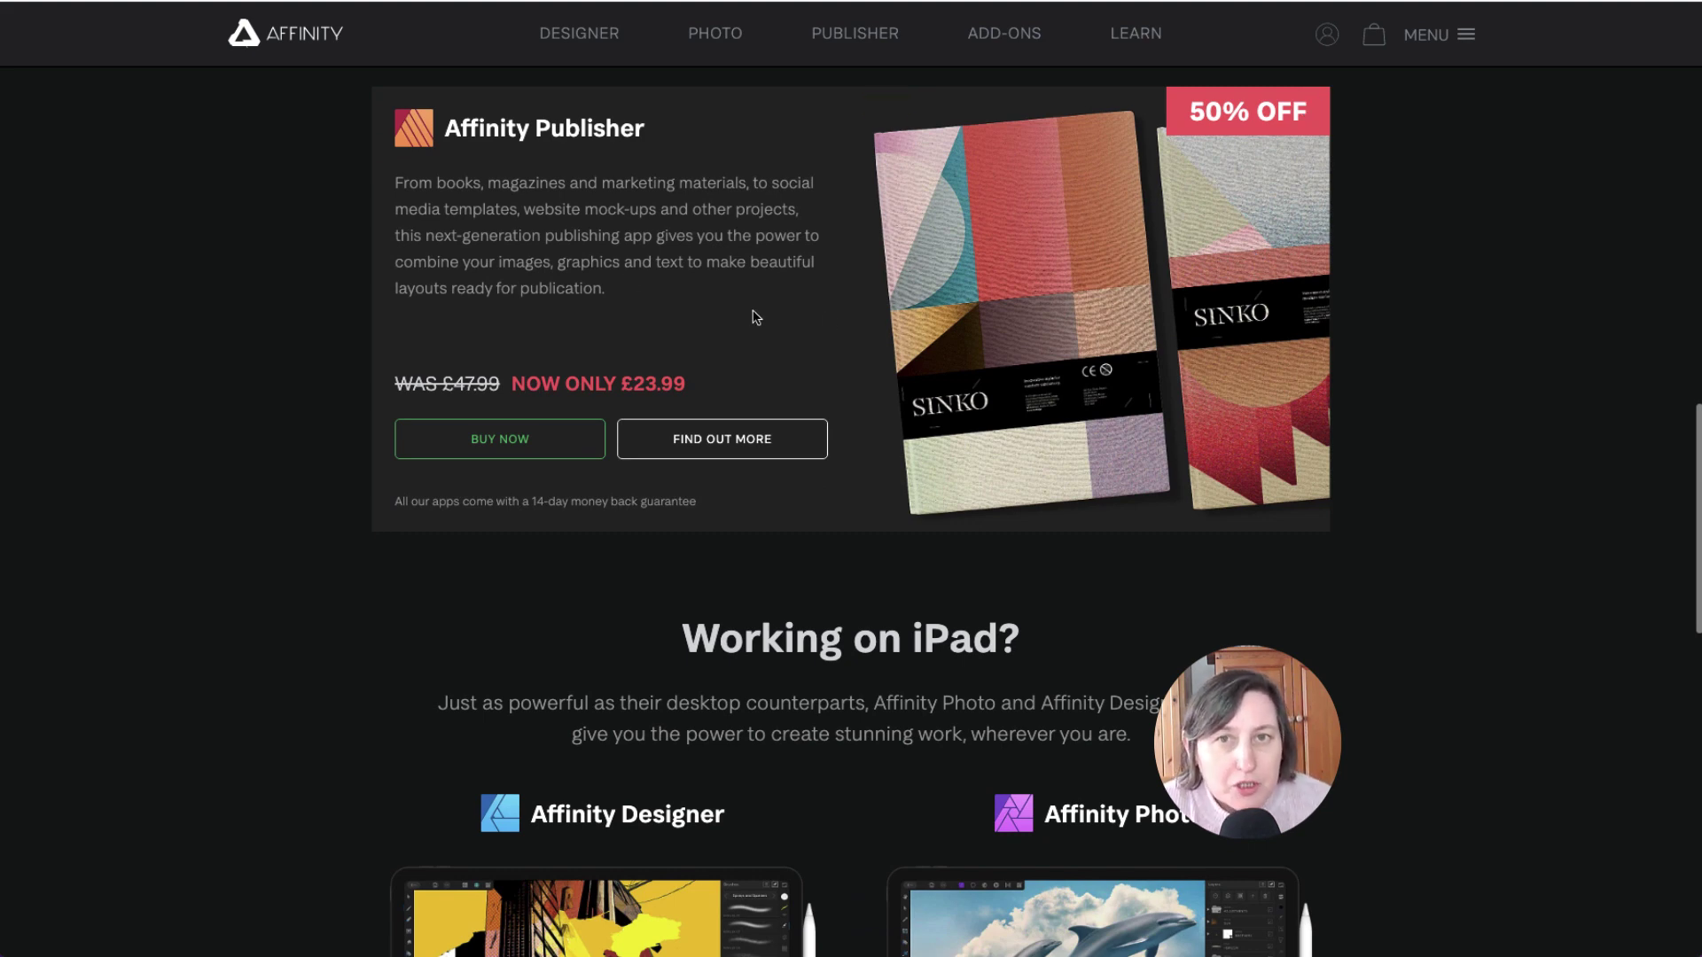
scroll(1202, 314, "down", 8)
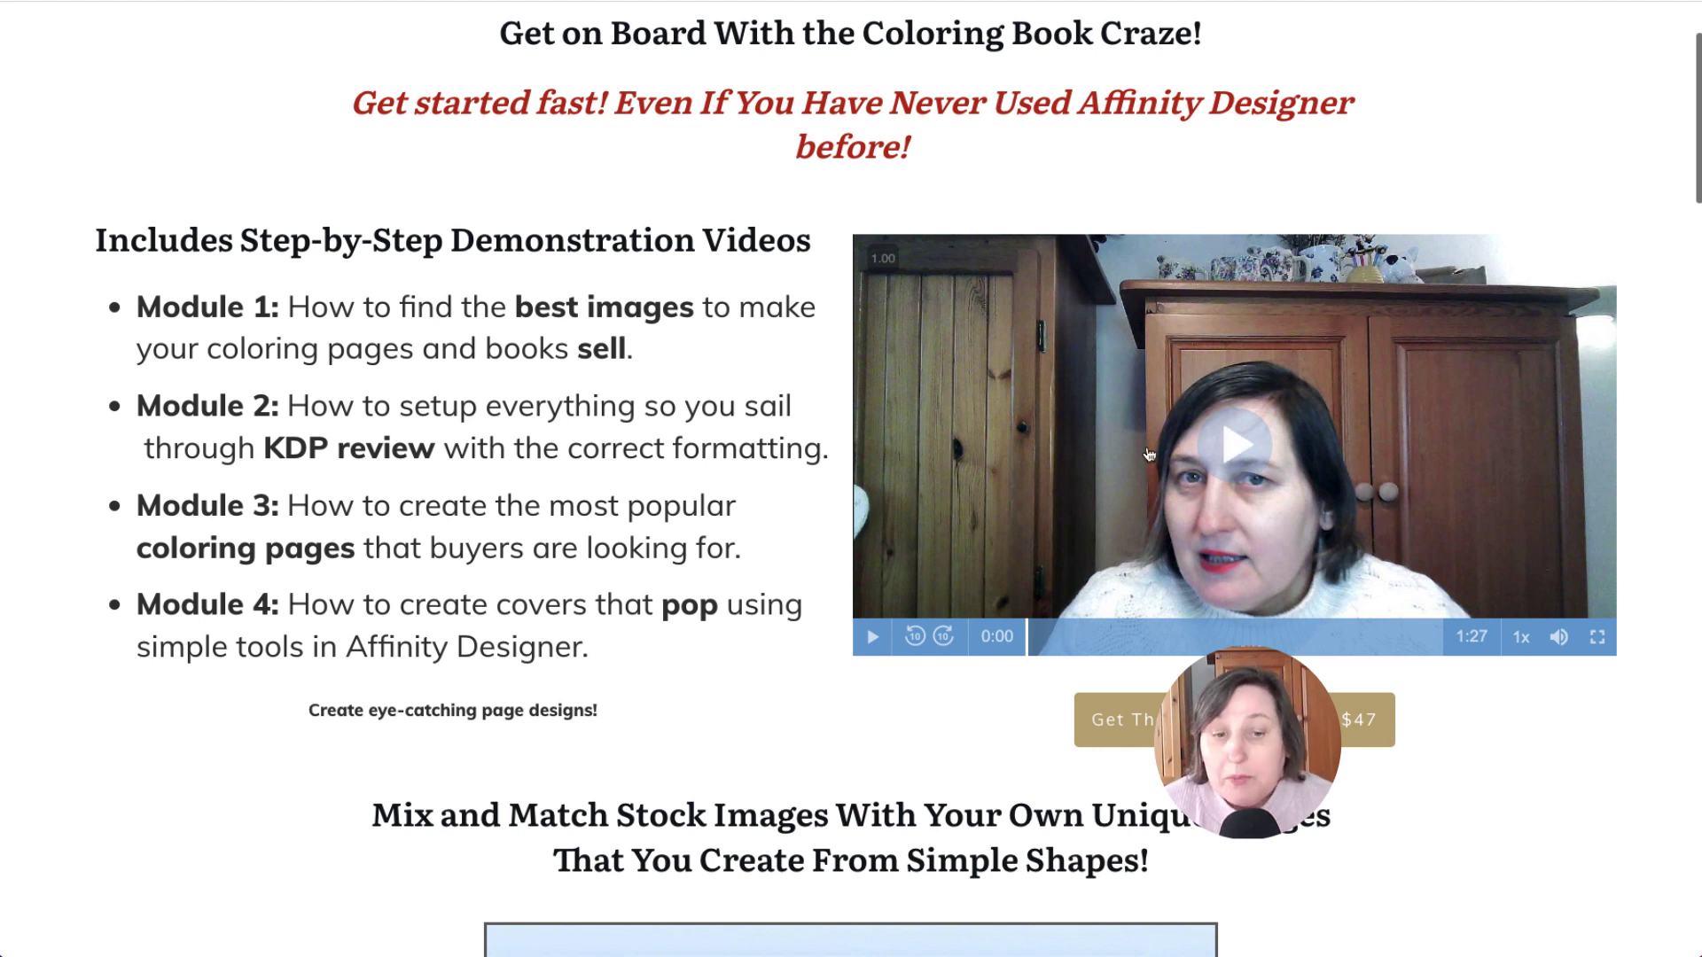
Step: Look through the course page from the simple-shapes example down to the sea life coloring page and cover samples
scroll(755, 337, "down", 9)
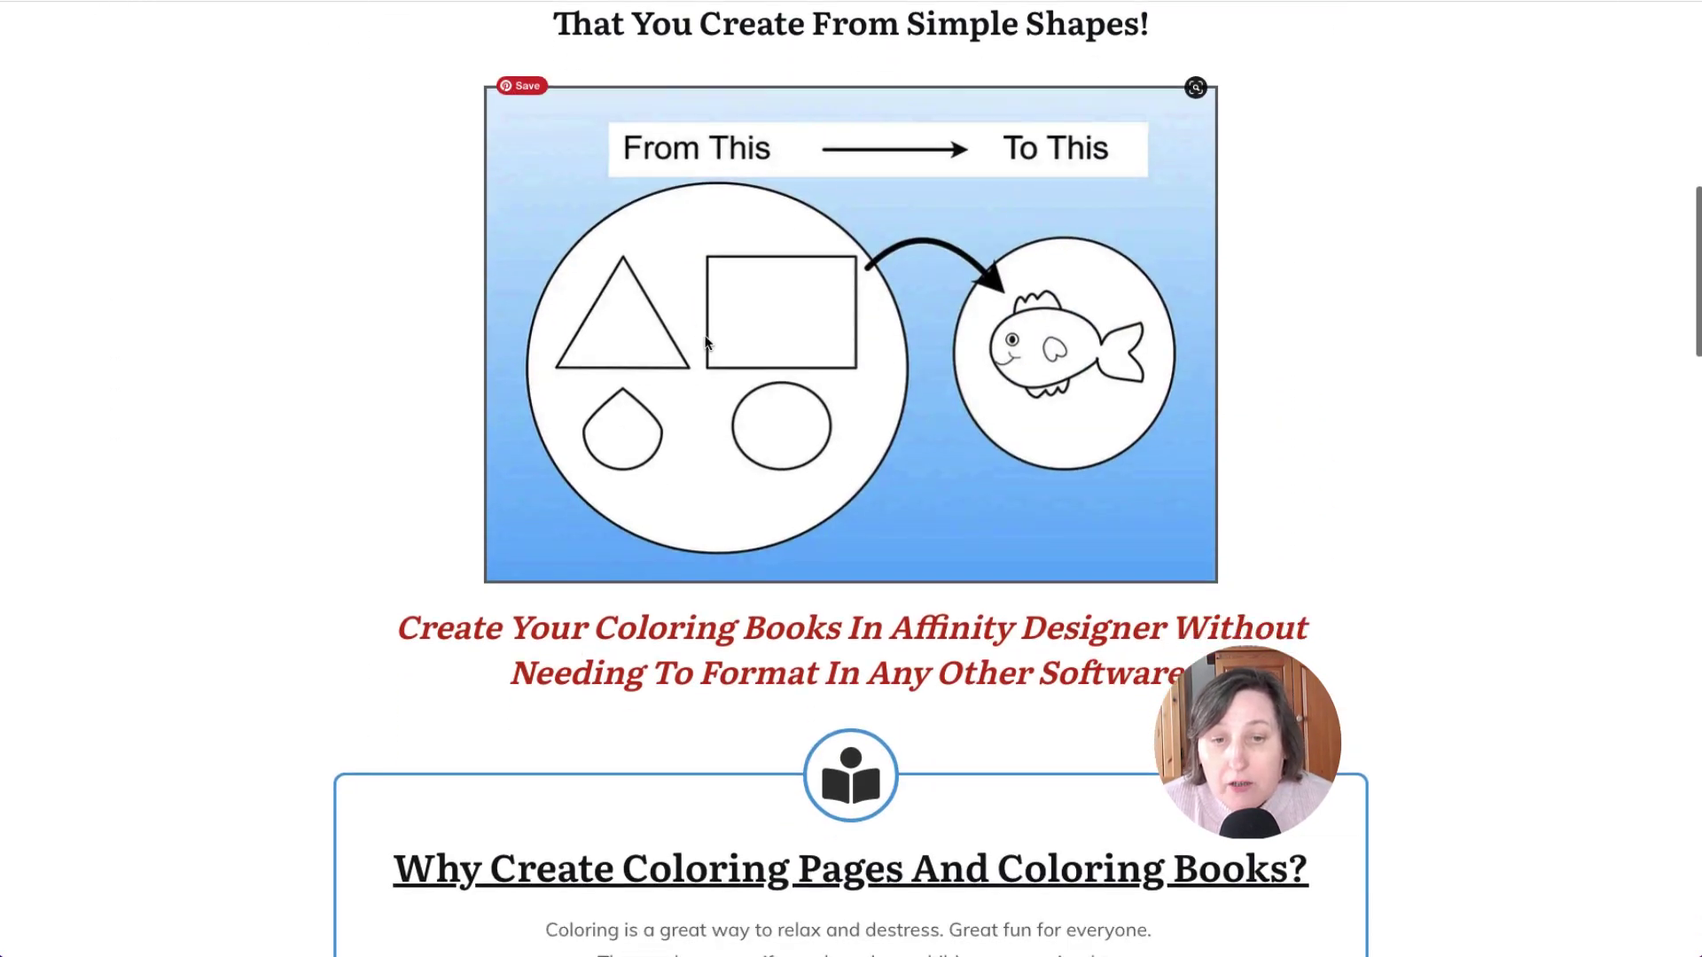
scroll(778, 189, "down", 1)
scroll(1042, 290, "down", 2)
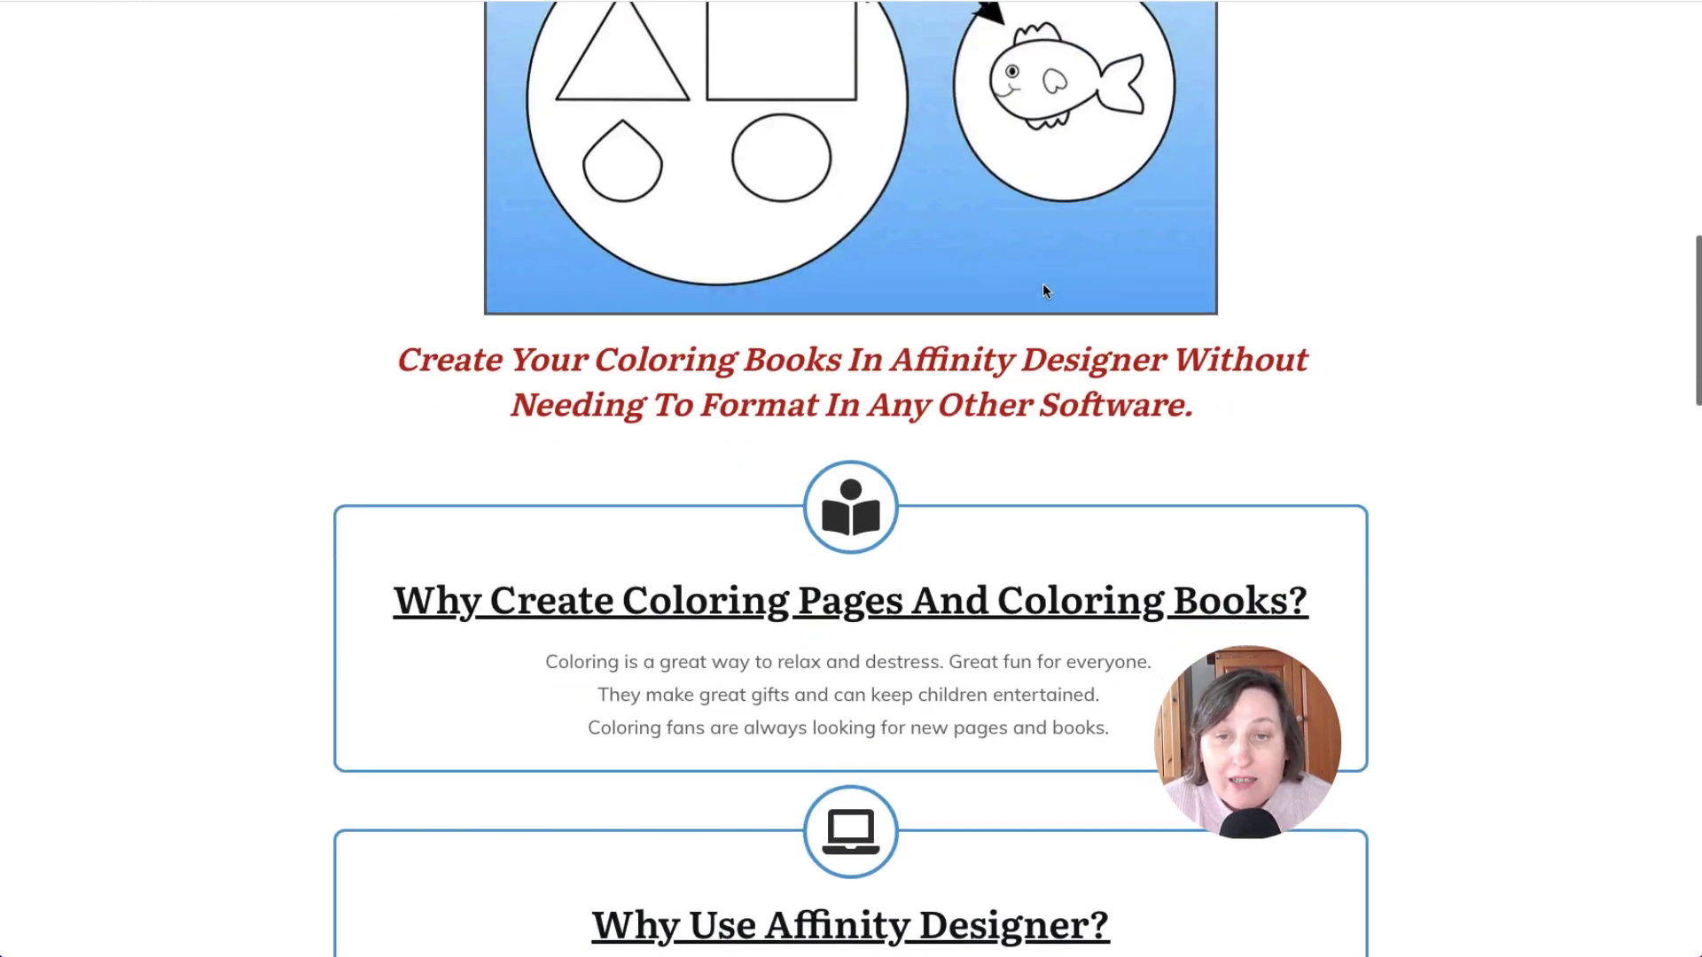
scroll(1042, 290, "up", 2)
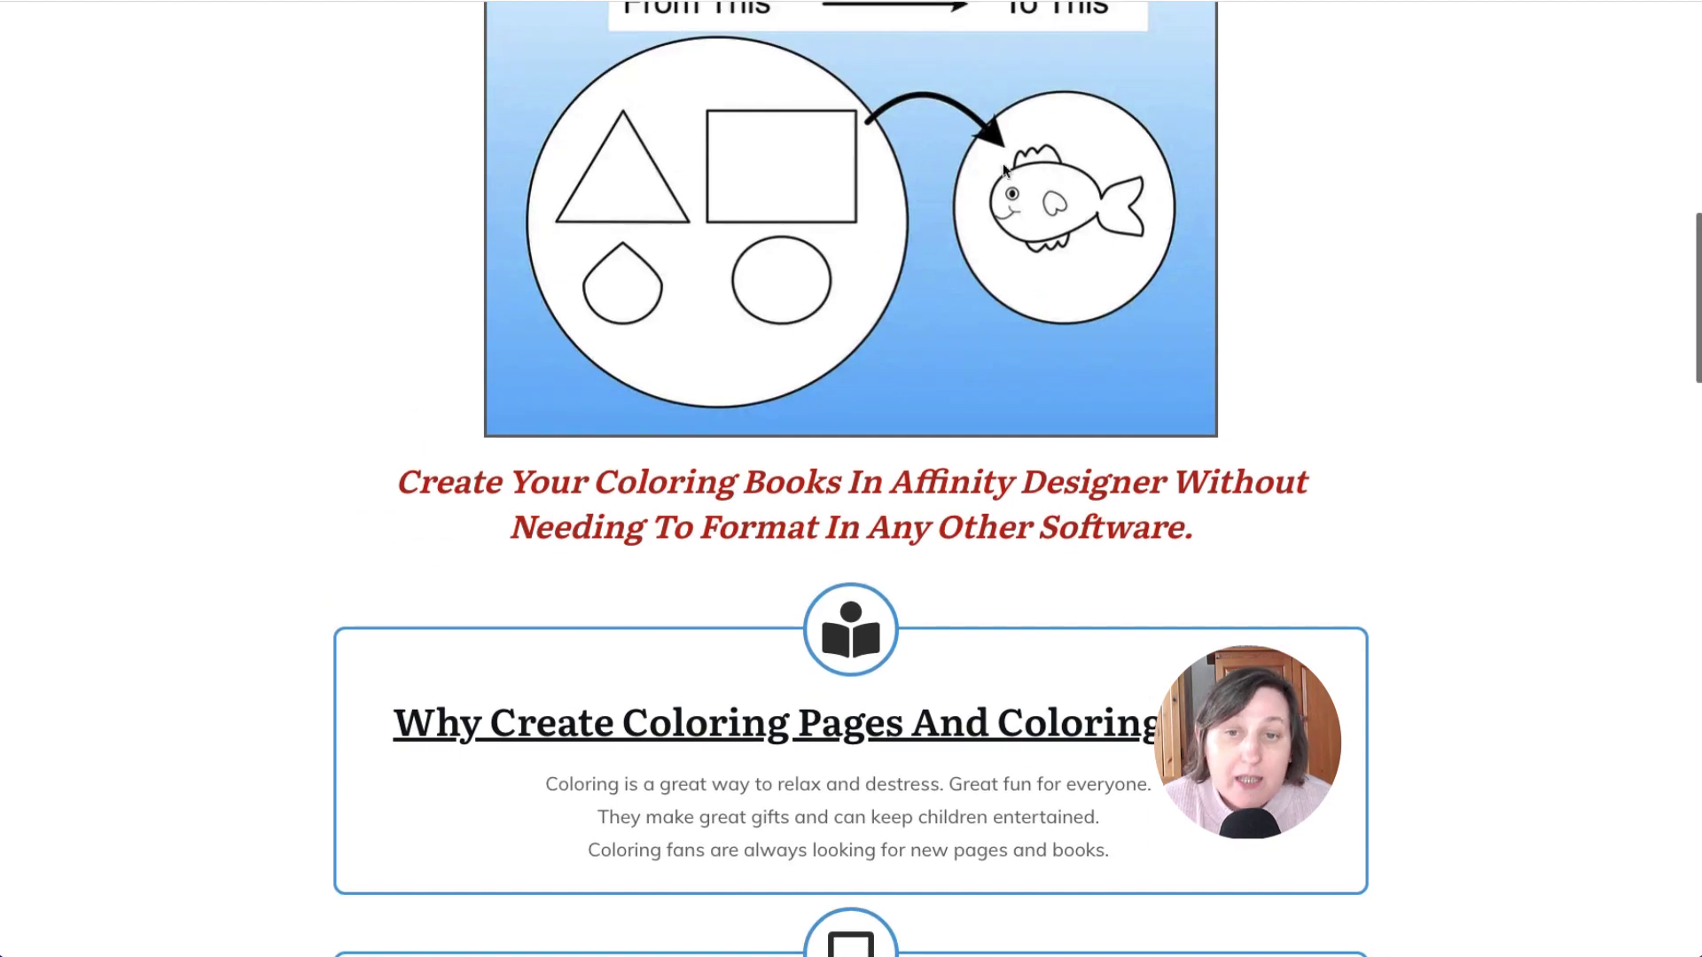
scroll(1097, 266, "down", 13)
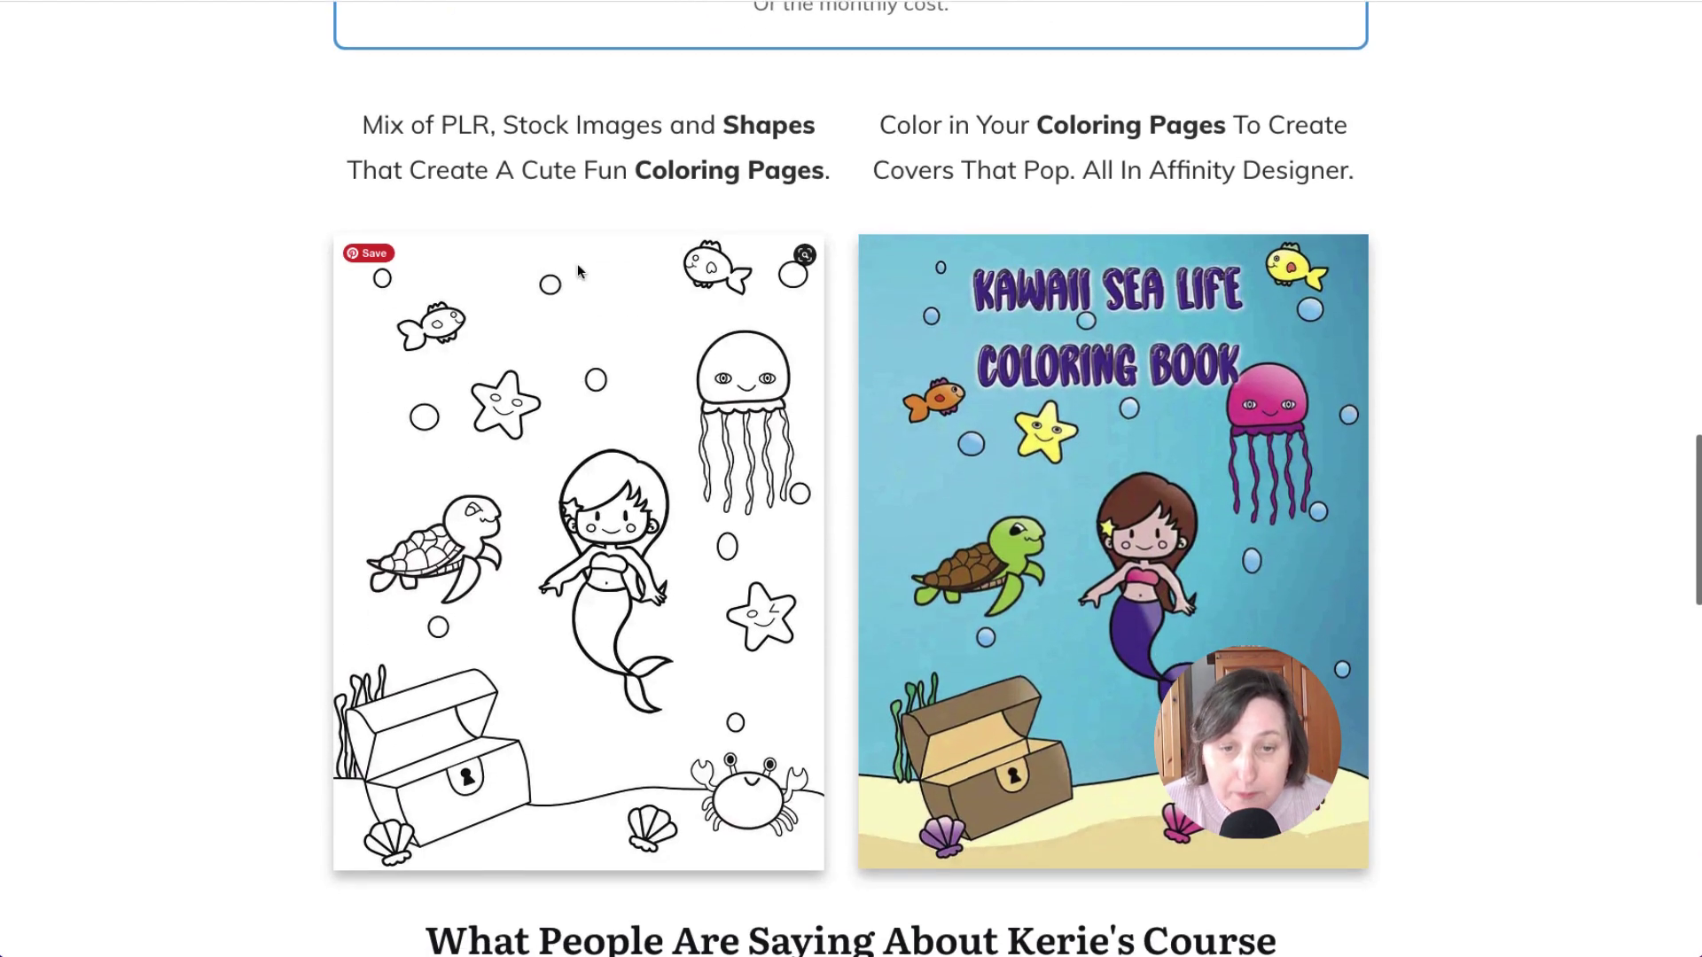
scroll(578, 271, "down", 2)
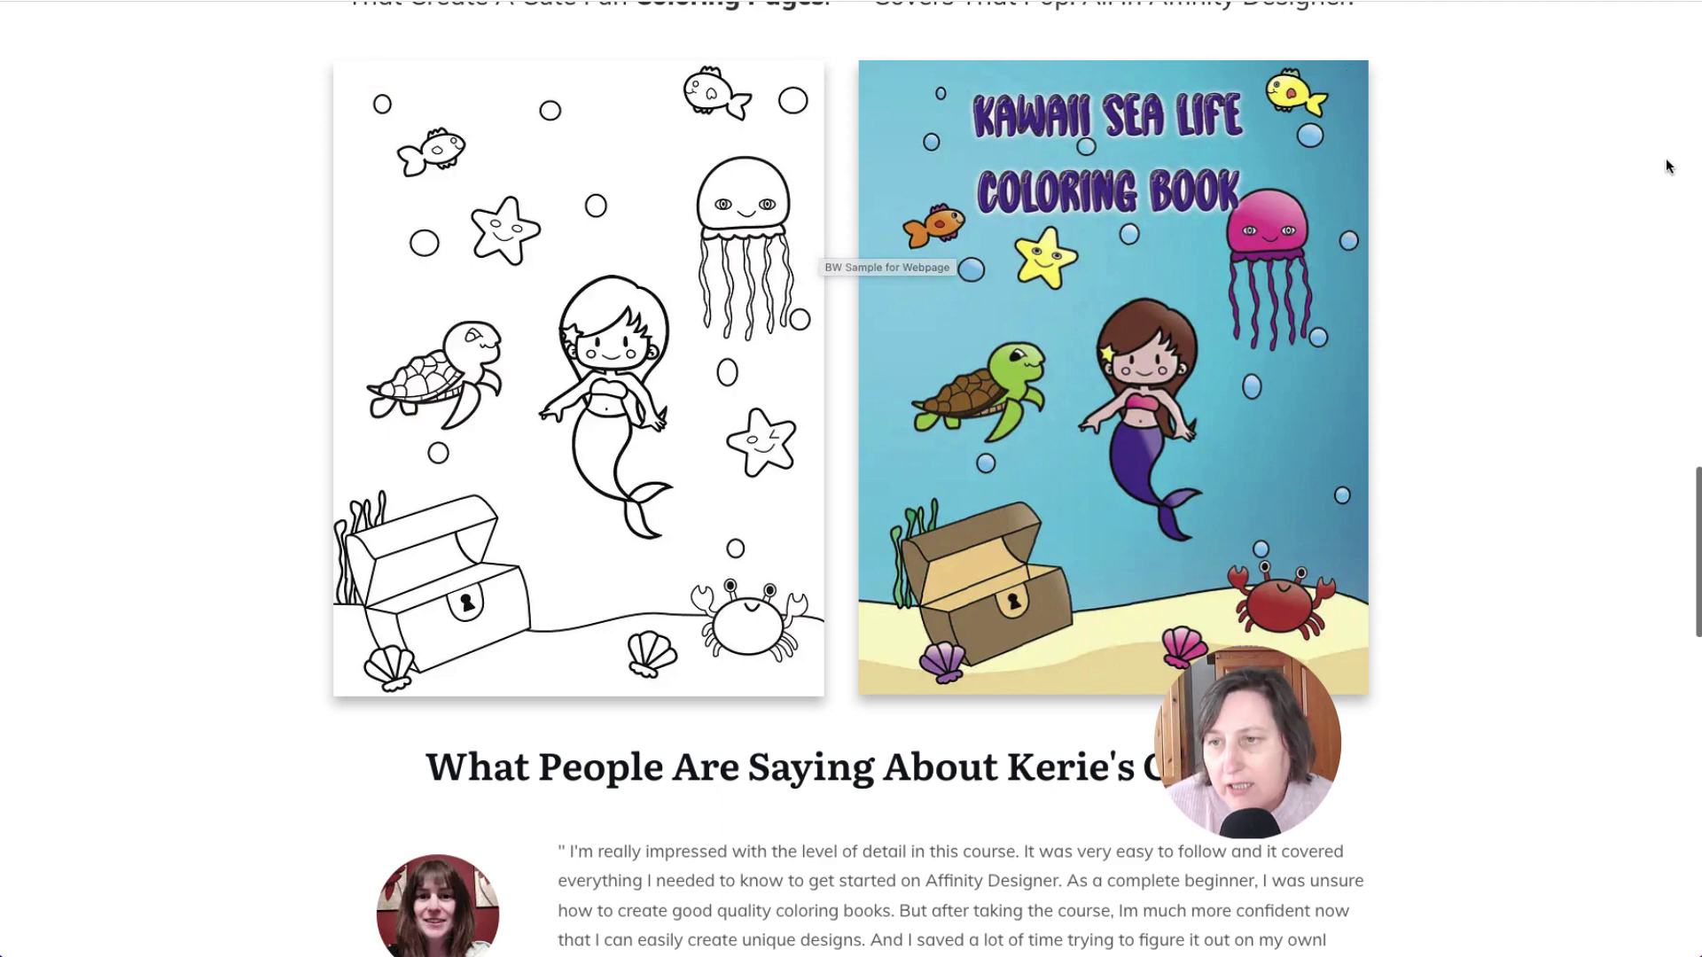
Step: Switch to Affinity Designer and compare the coversample2 cover with the Kawaii Sealife Coloring Book page
key("super+Tab")
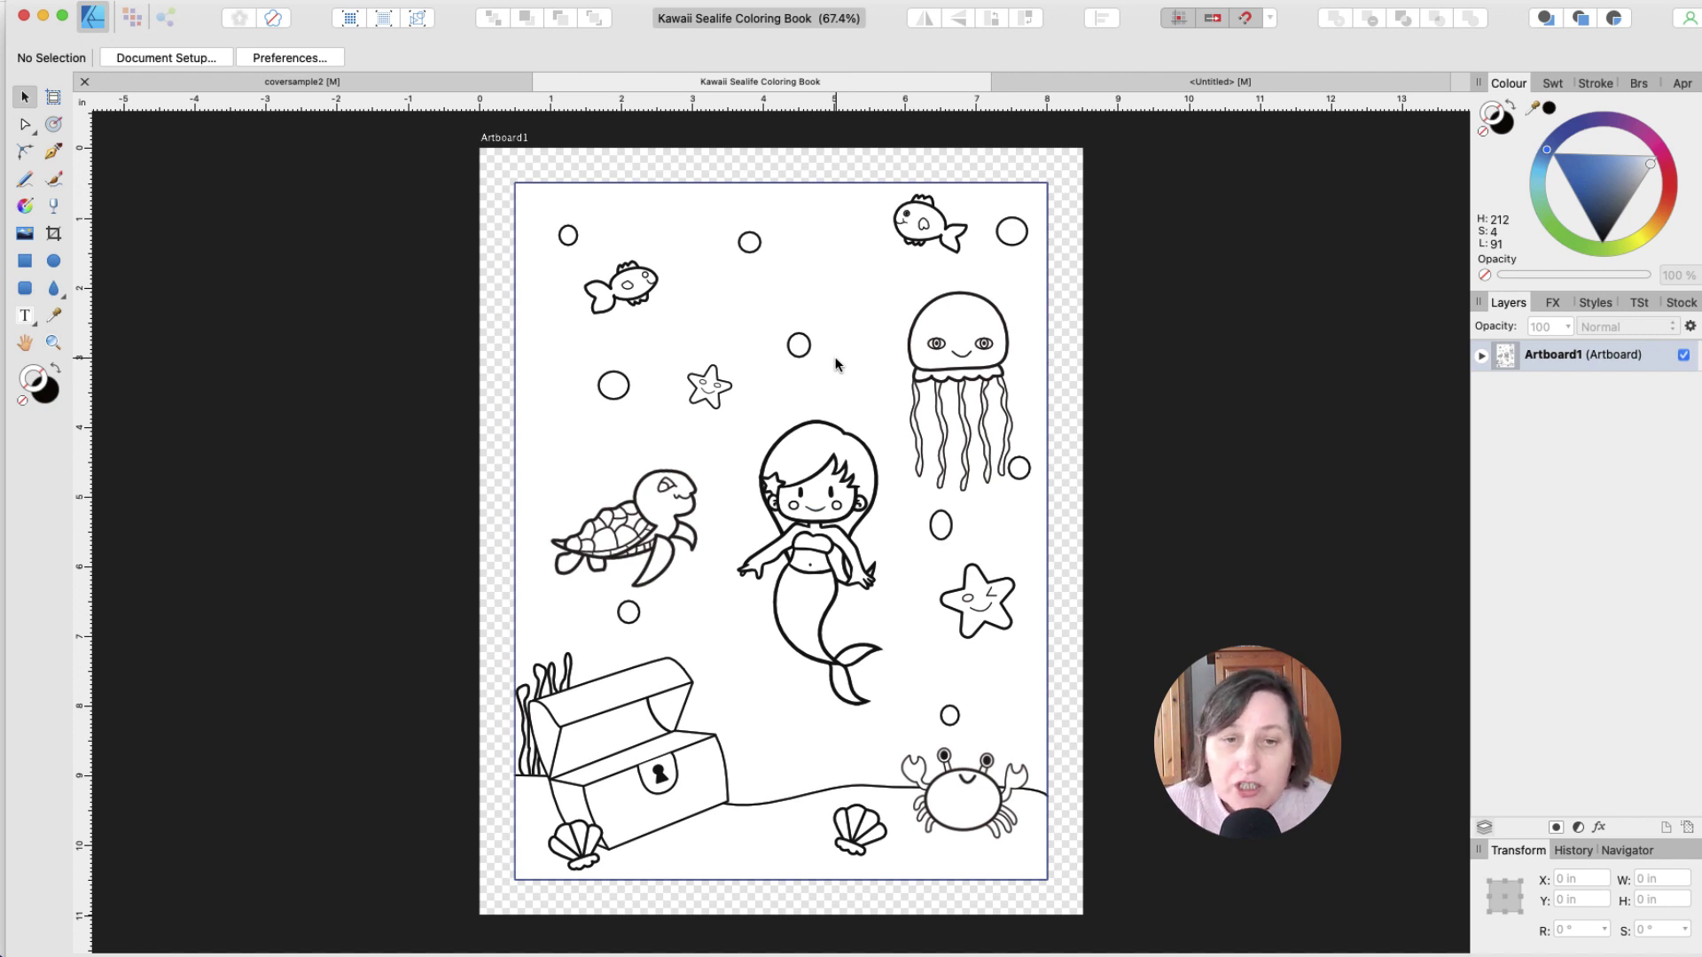
left_click(354, 78)
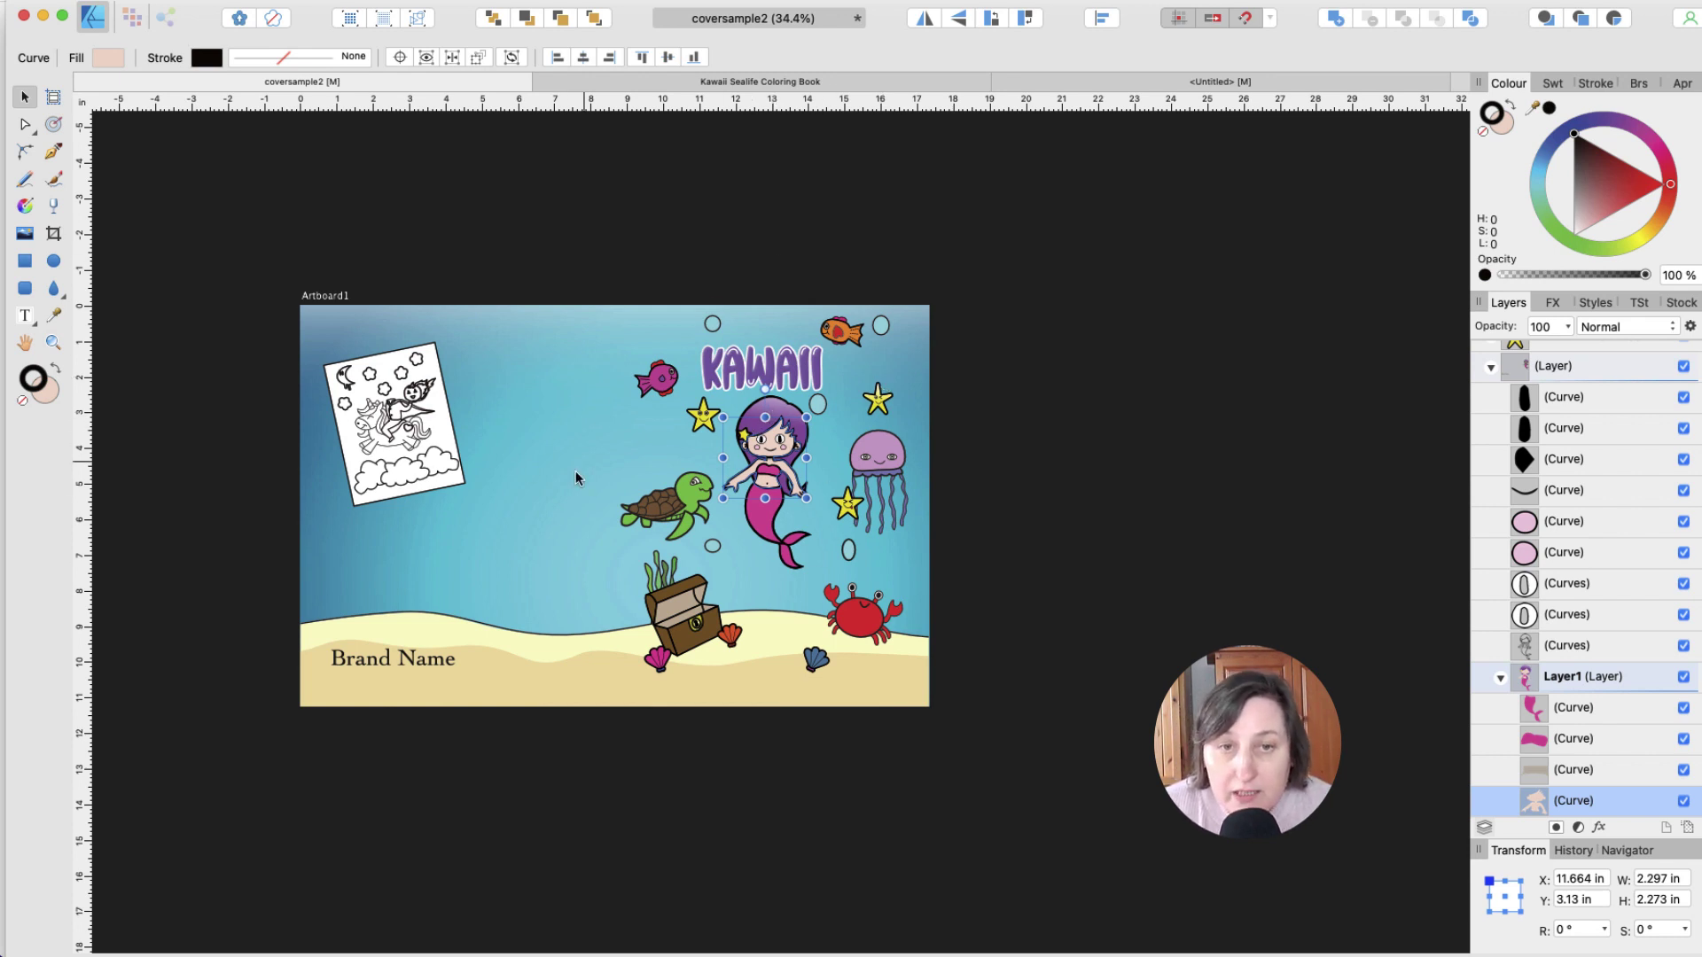
left_click(880, 87)
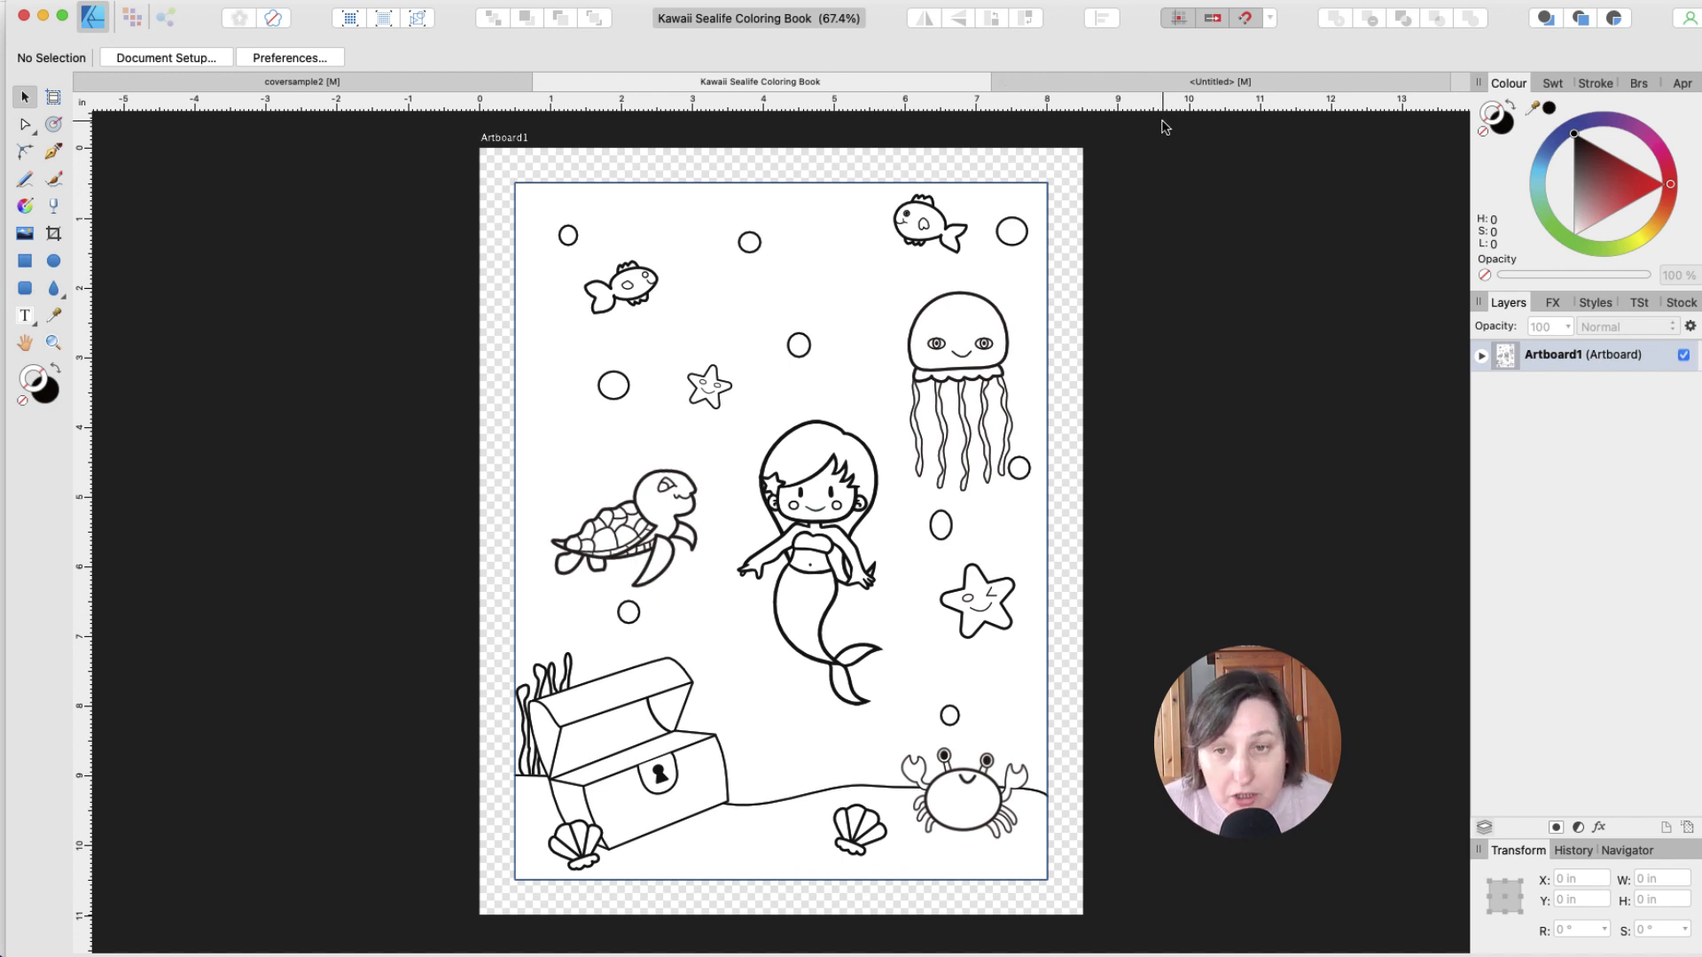
Step: Bring up the untitled document and delete all the shapes on its page
left_click(1131, 76)
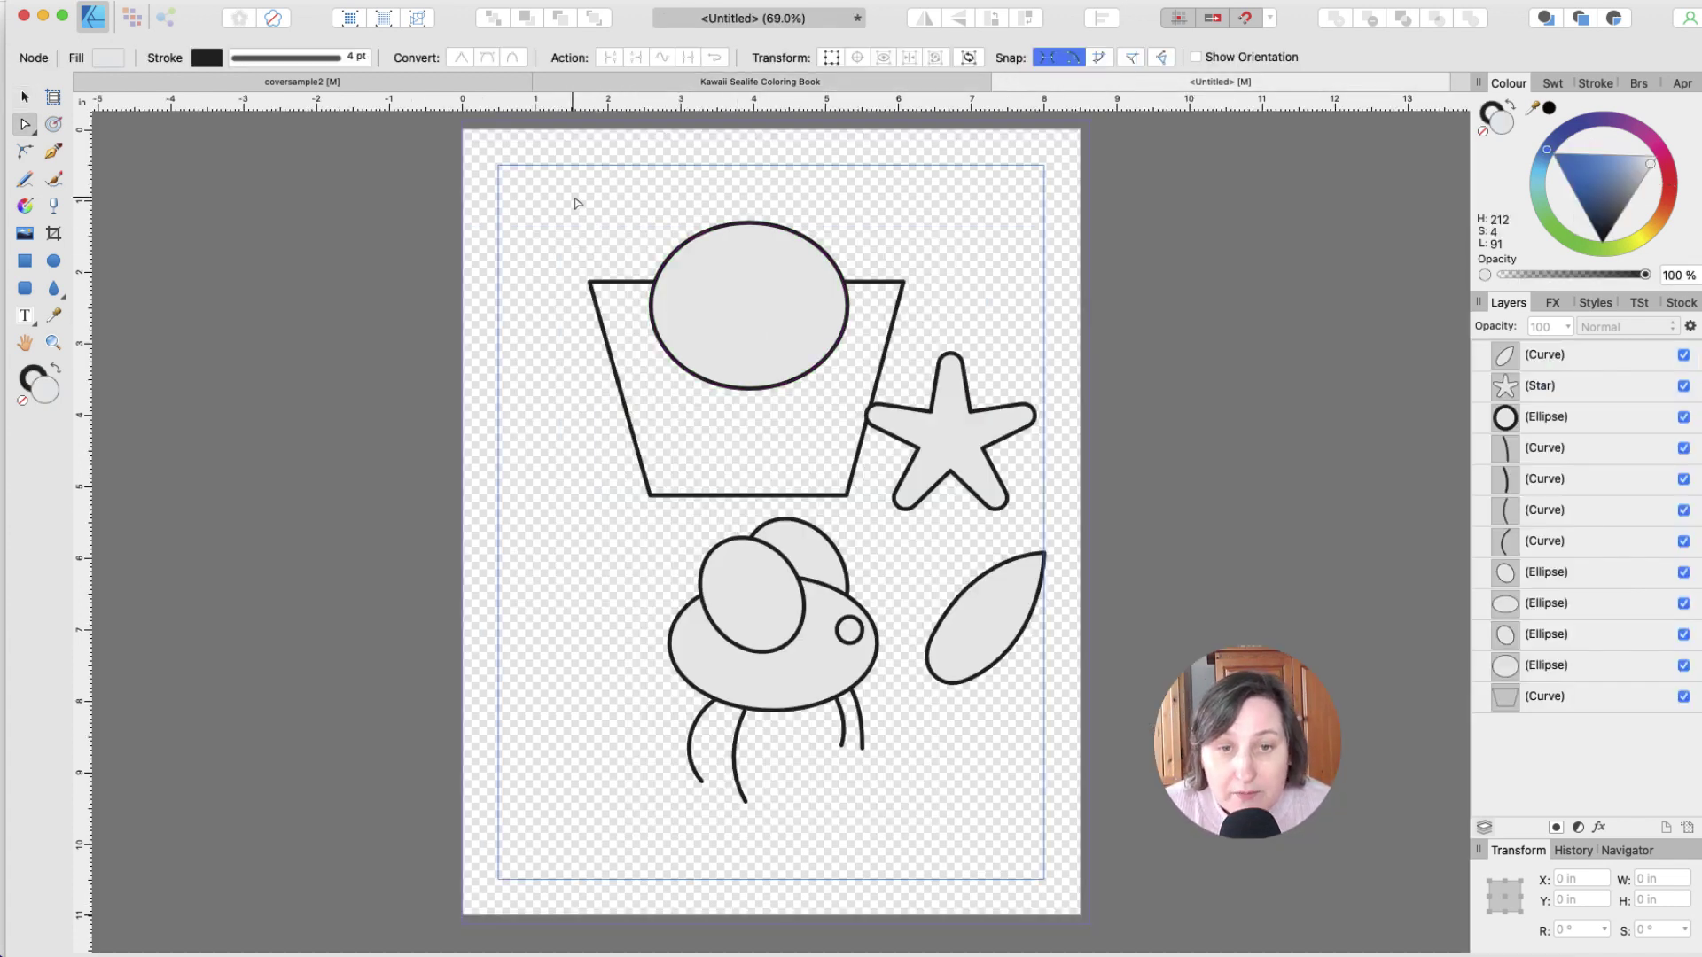
left_click_drag(564, 195, 1108, 859)
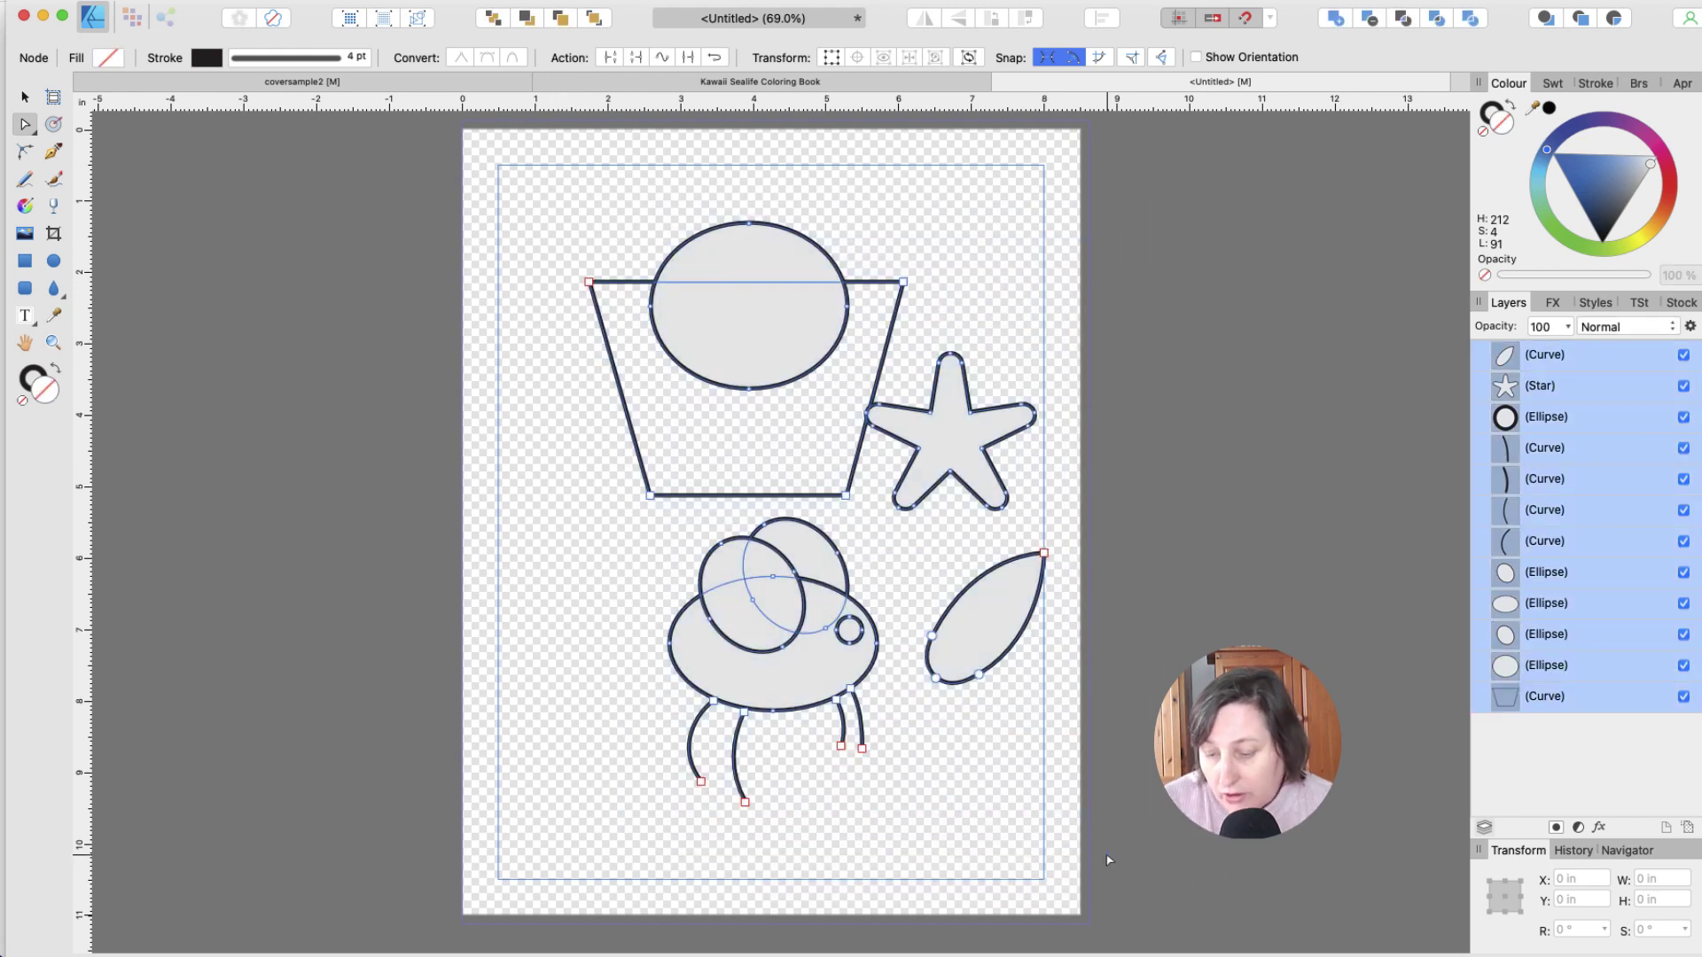
key("Delete")
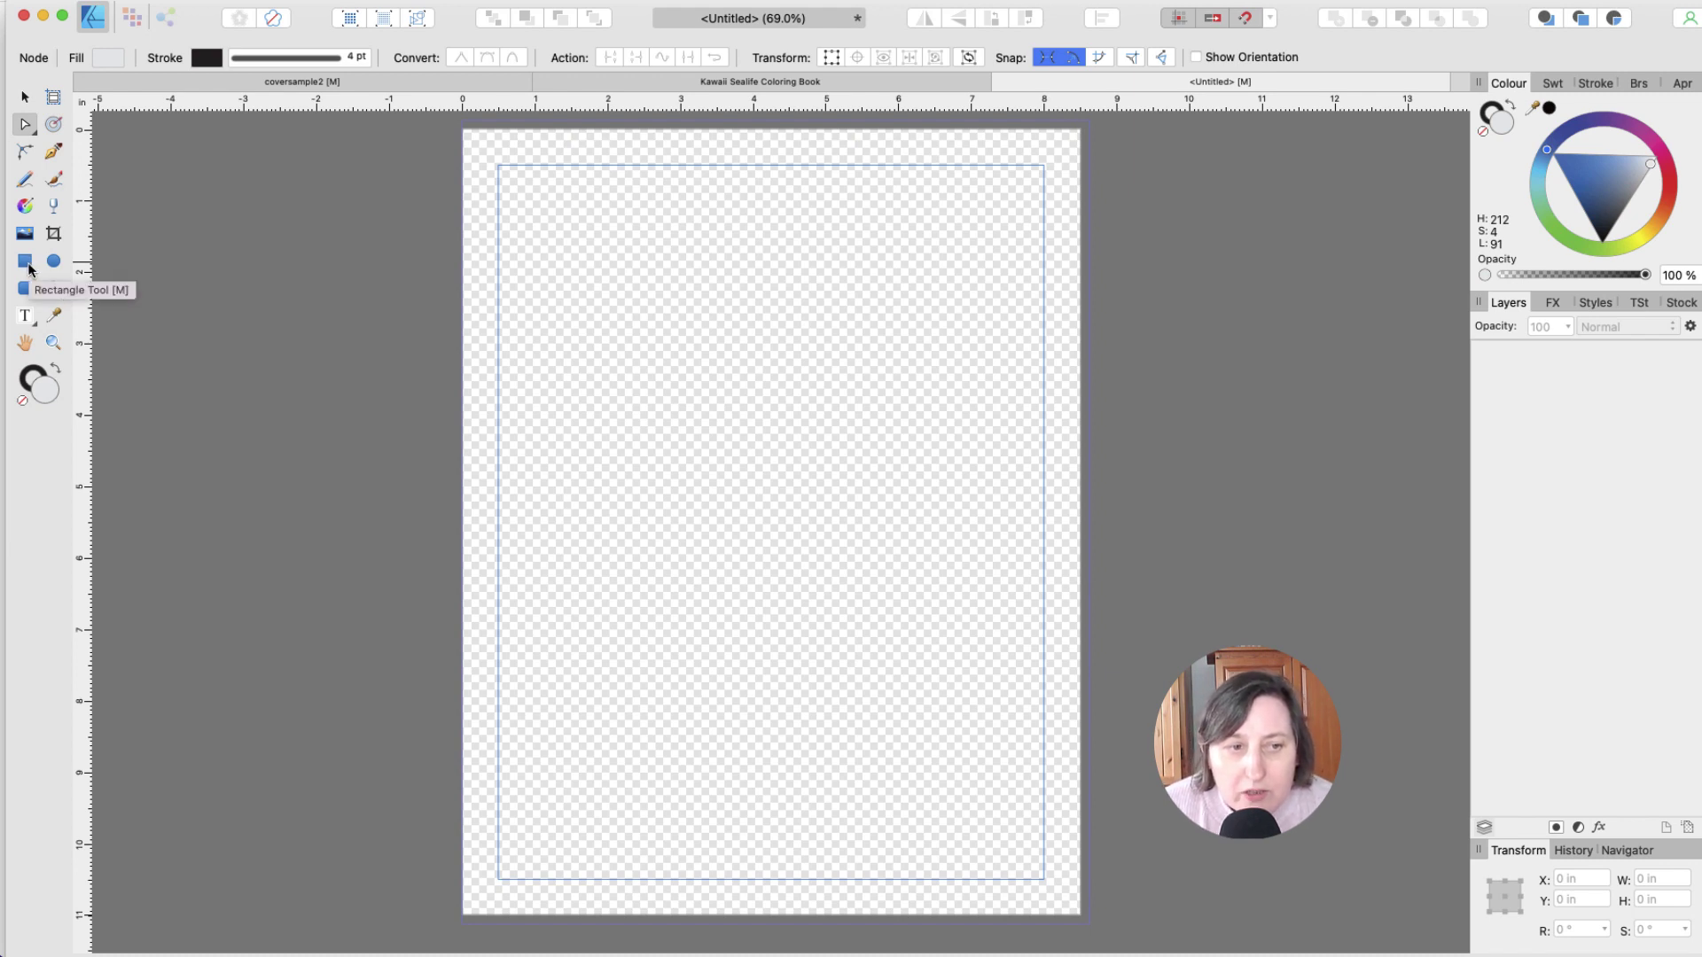
Step: Draw a closed triangle with the Pen tool in the upper part of the page, about 2.5 in tall
left_click(53, 151)
left_click(624, 240)
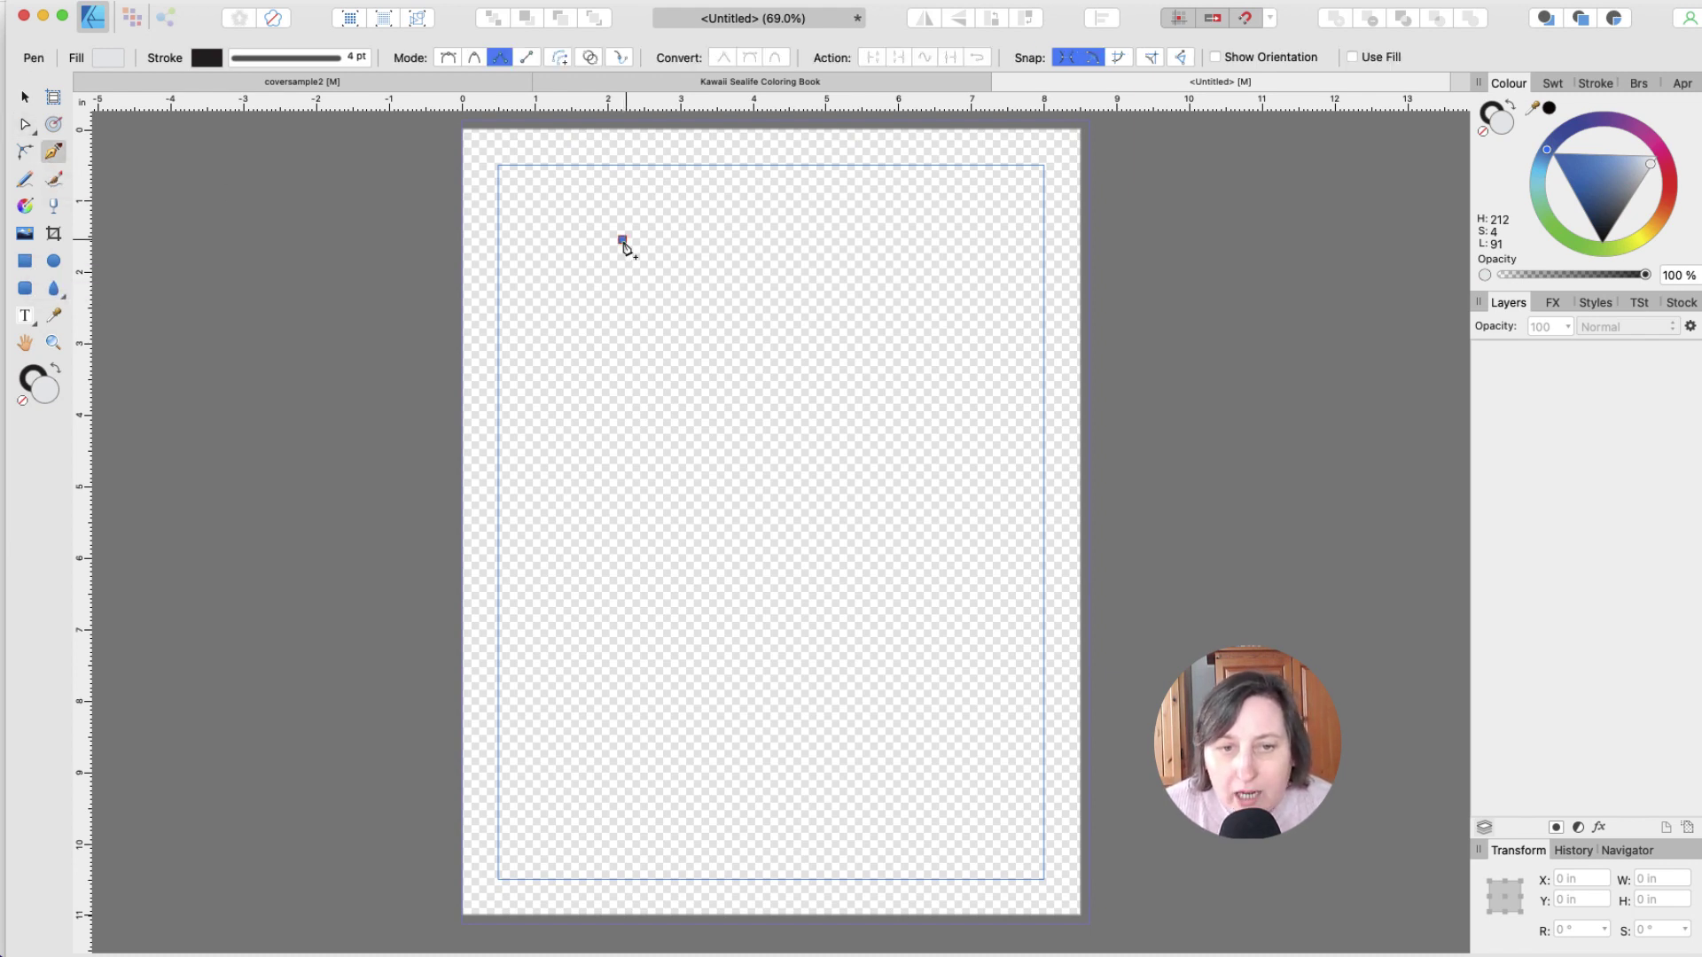
left_click(896, 241)
left_click(679, 422)
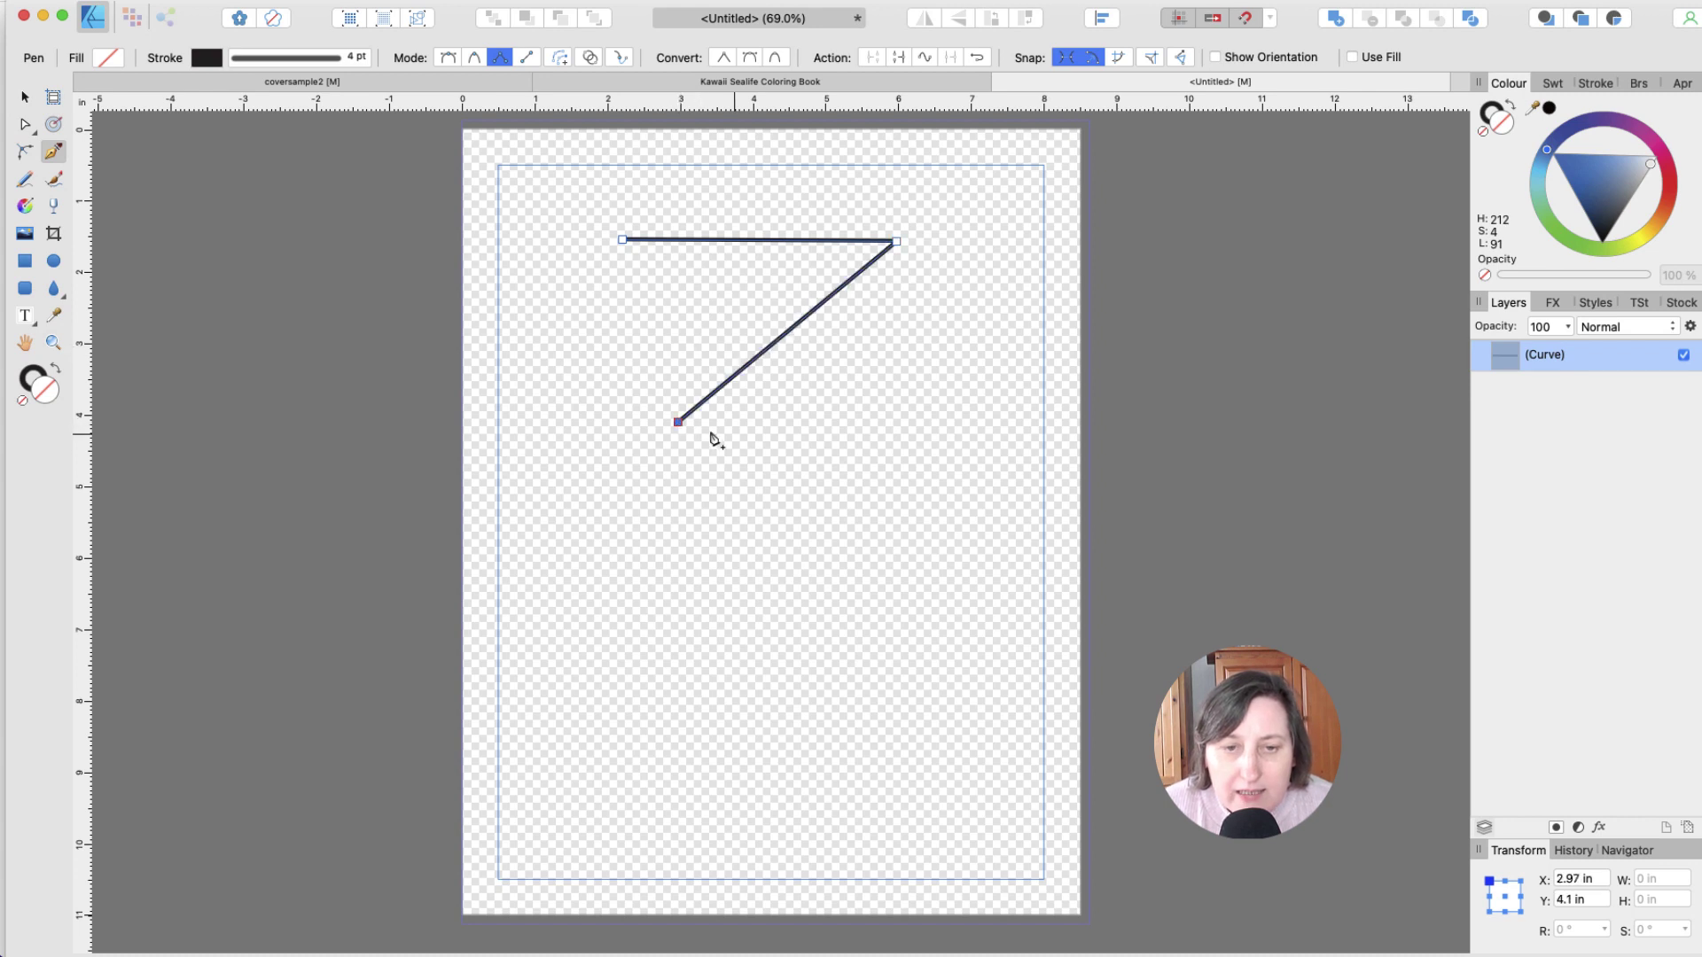
left_click(622, 241)
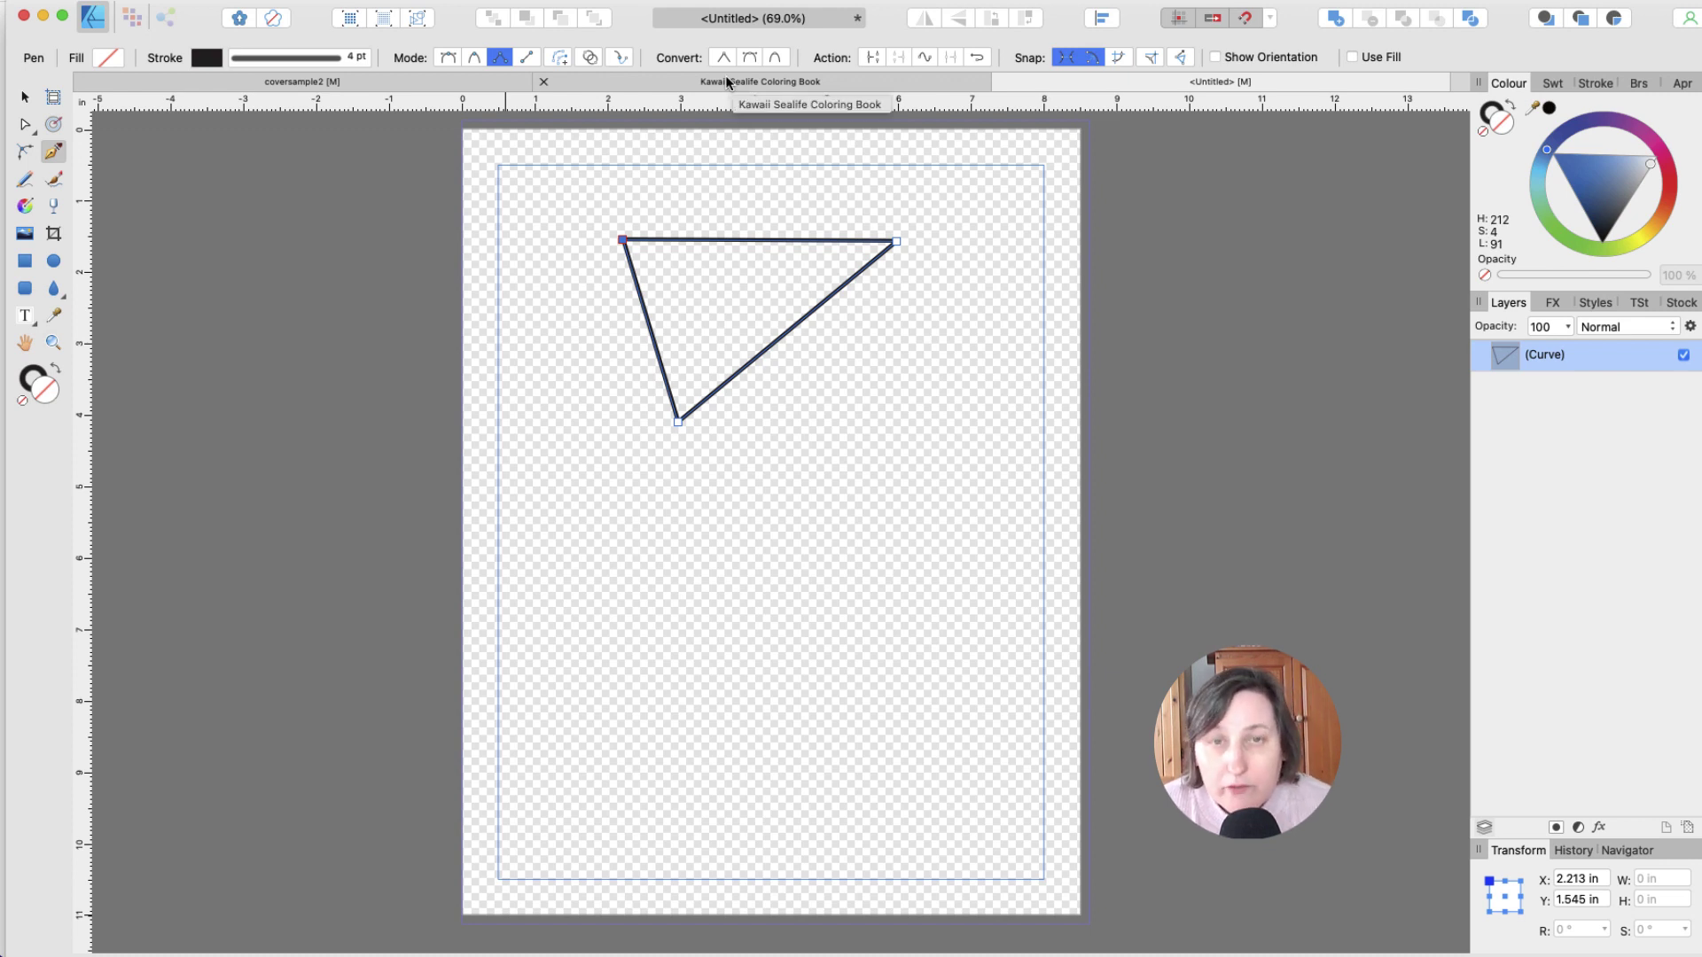
Step: Delete the triangle's upper-left corner node and reshape the remaining line with the Node tool into a rounded, egg-like closed outline
key("BackSpace")
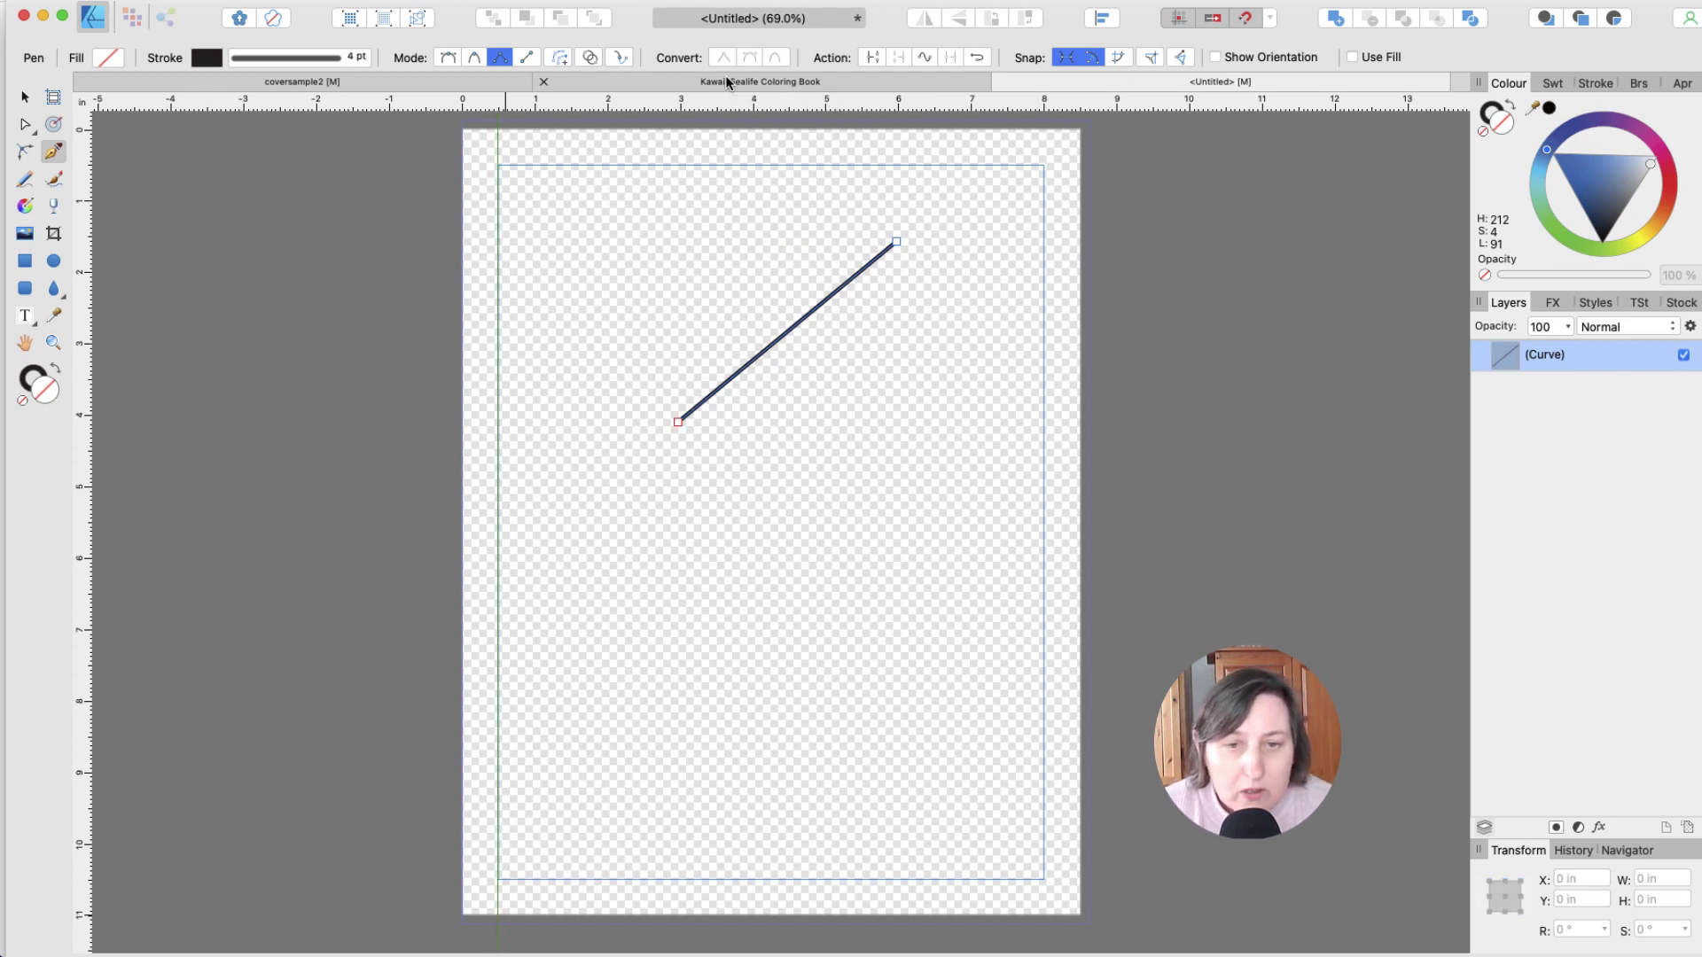
left_click(24, 125)
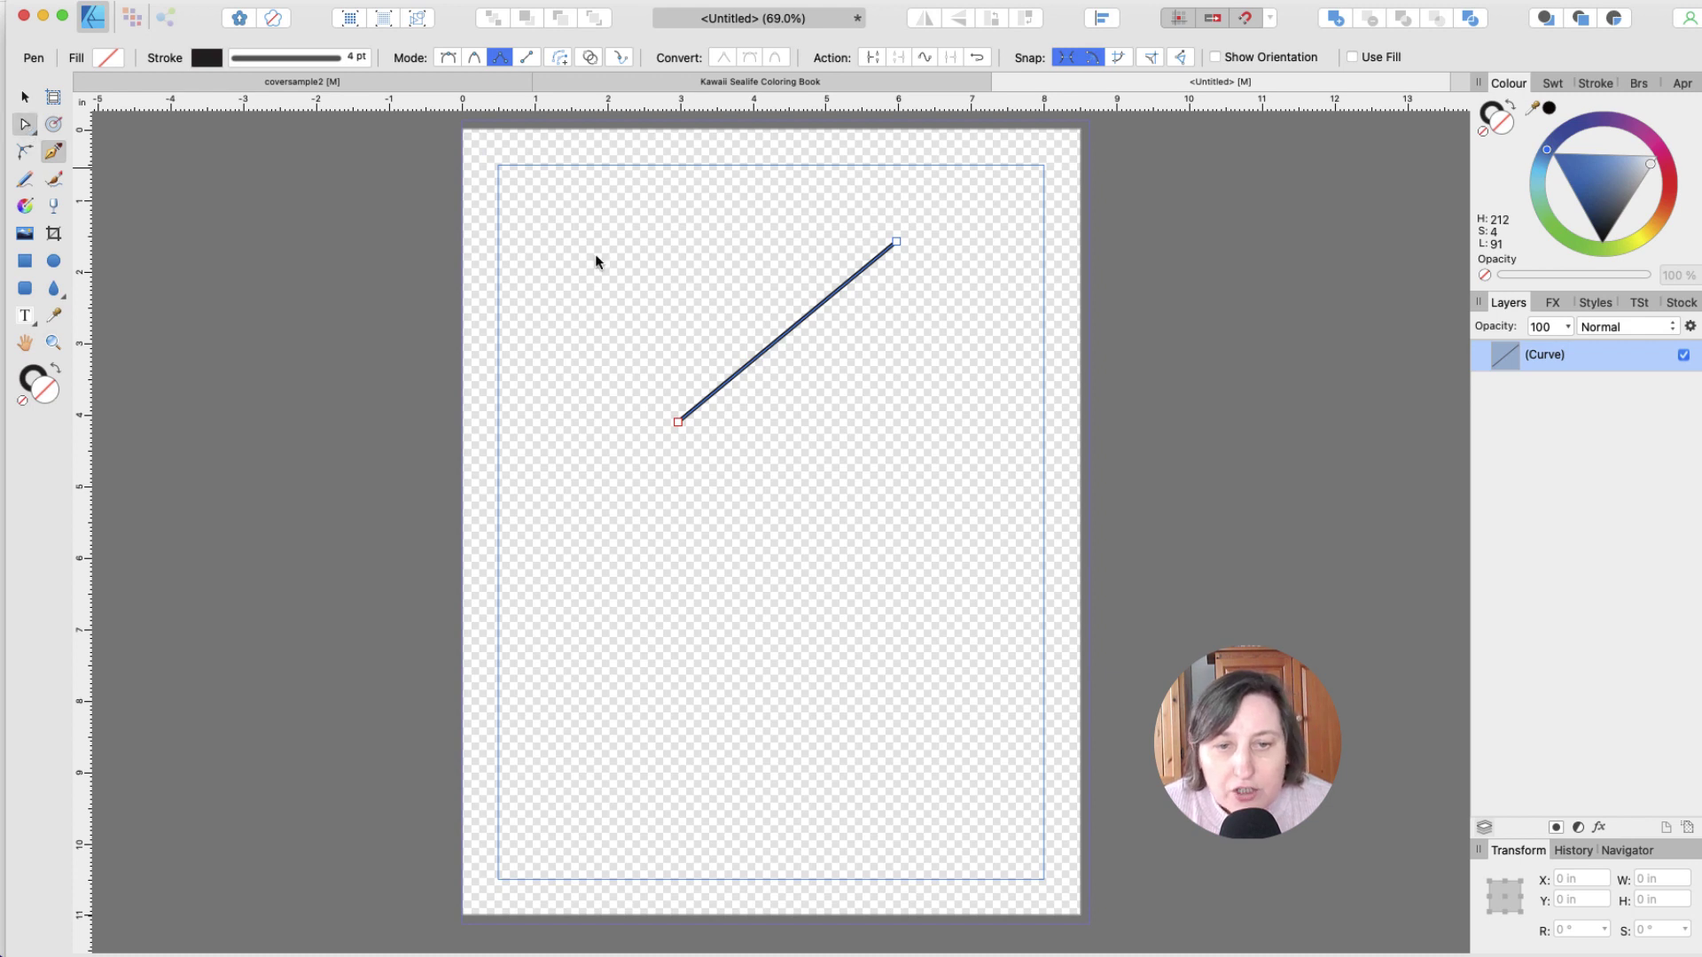
left_click_drag(795, 336, 707, 250)
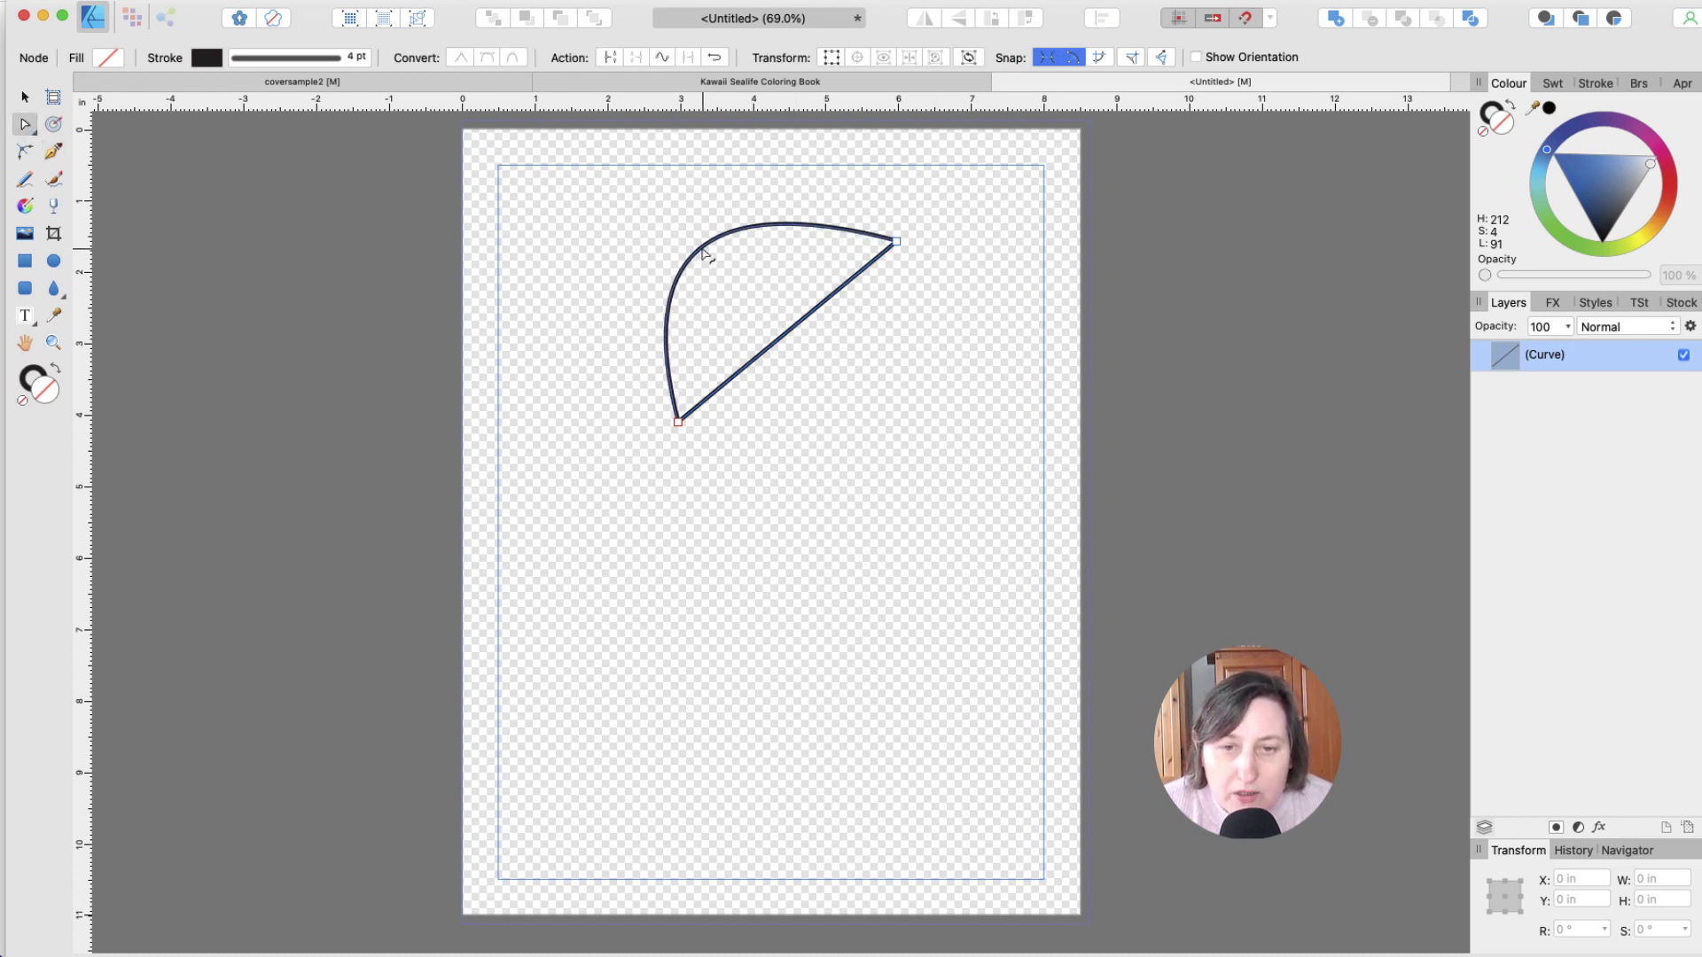
left_click_drag(794, 324, 915, 458)
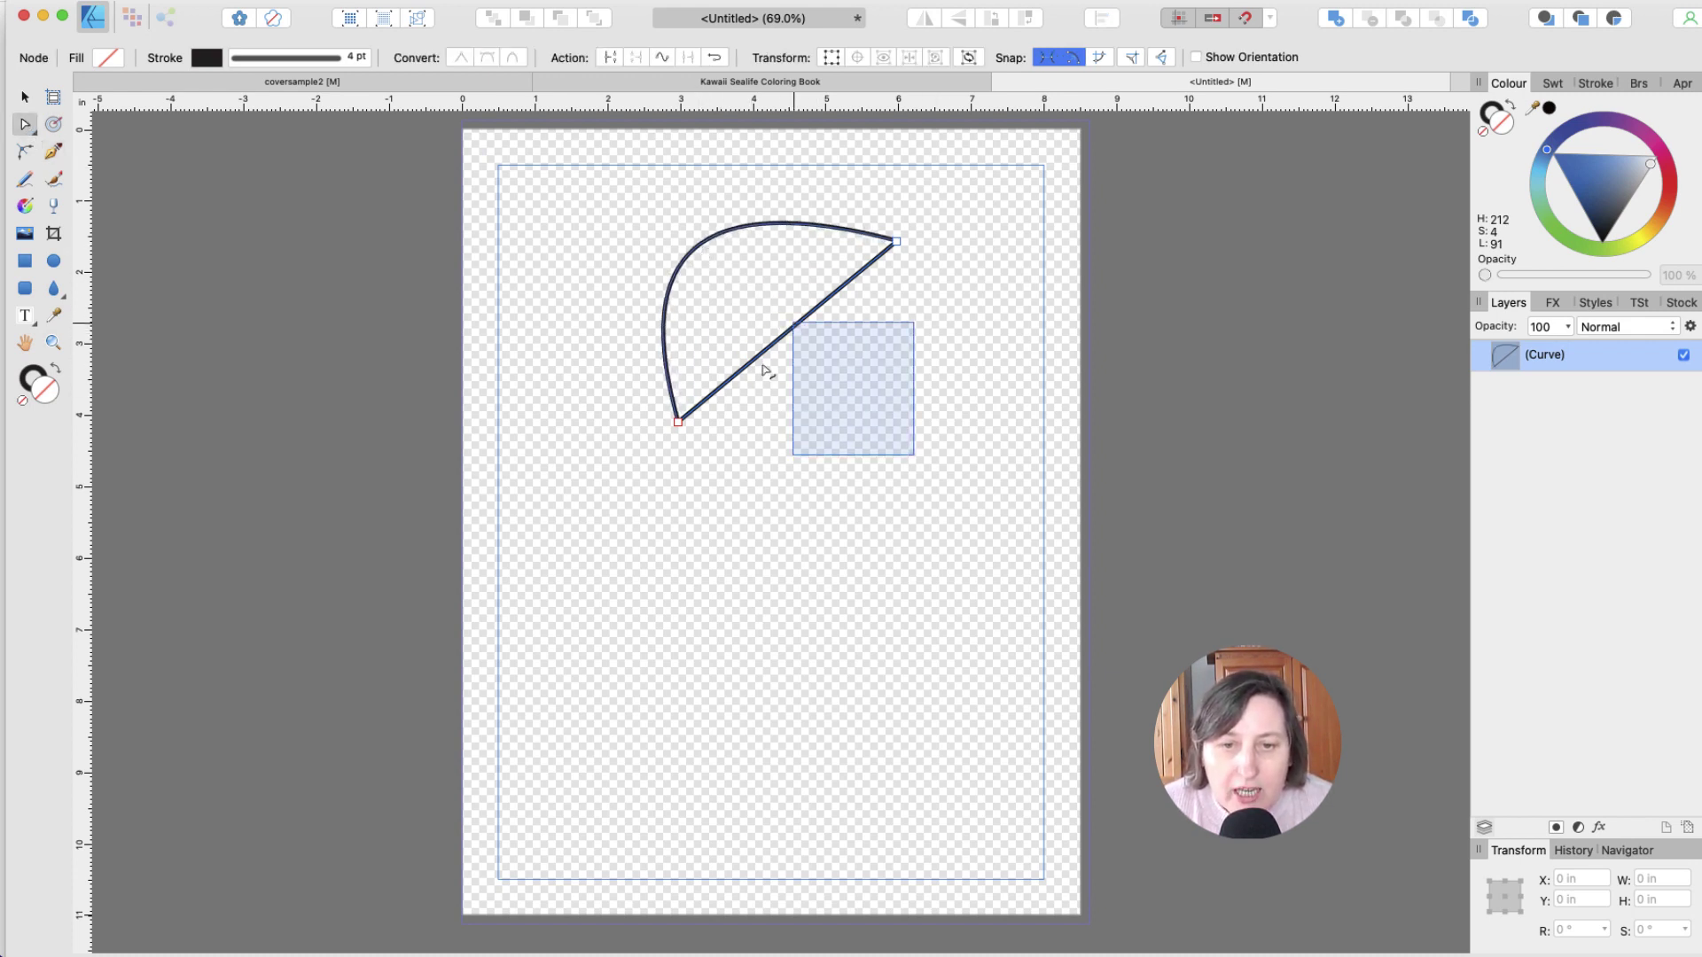
left_click_drag(786, 335, 856, 475)
left_click_drag(678, 422, 611, 369)
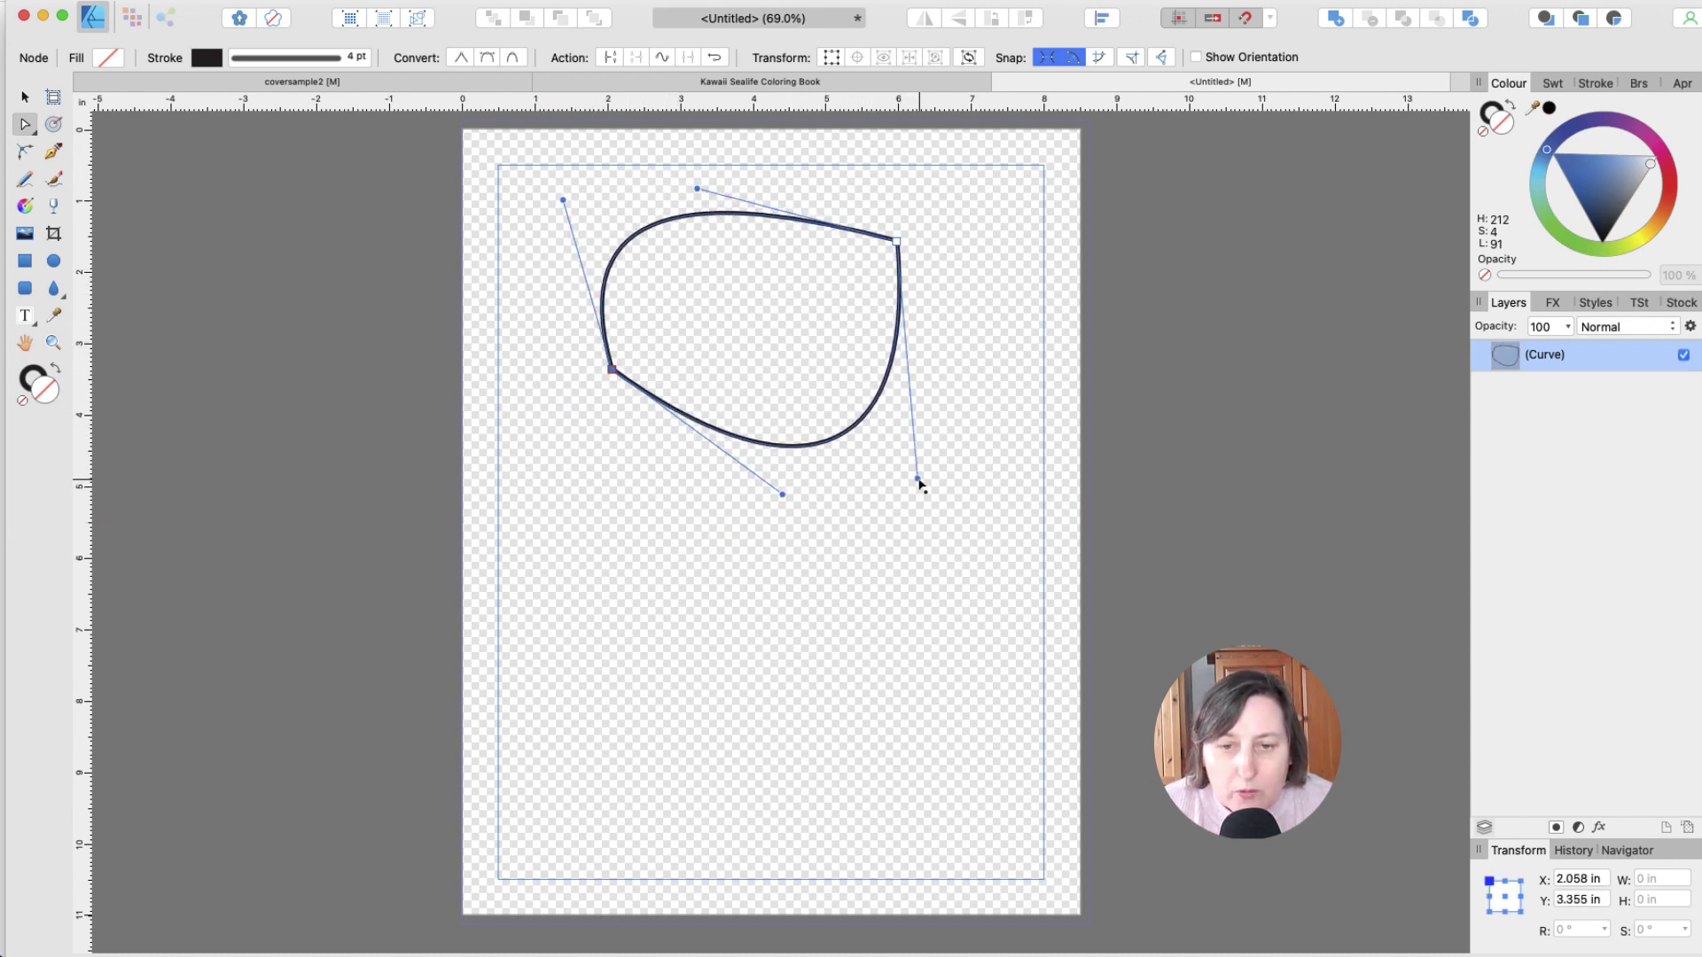
left_click_drag(917, 479, 1026, 284)
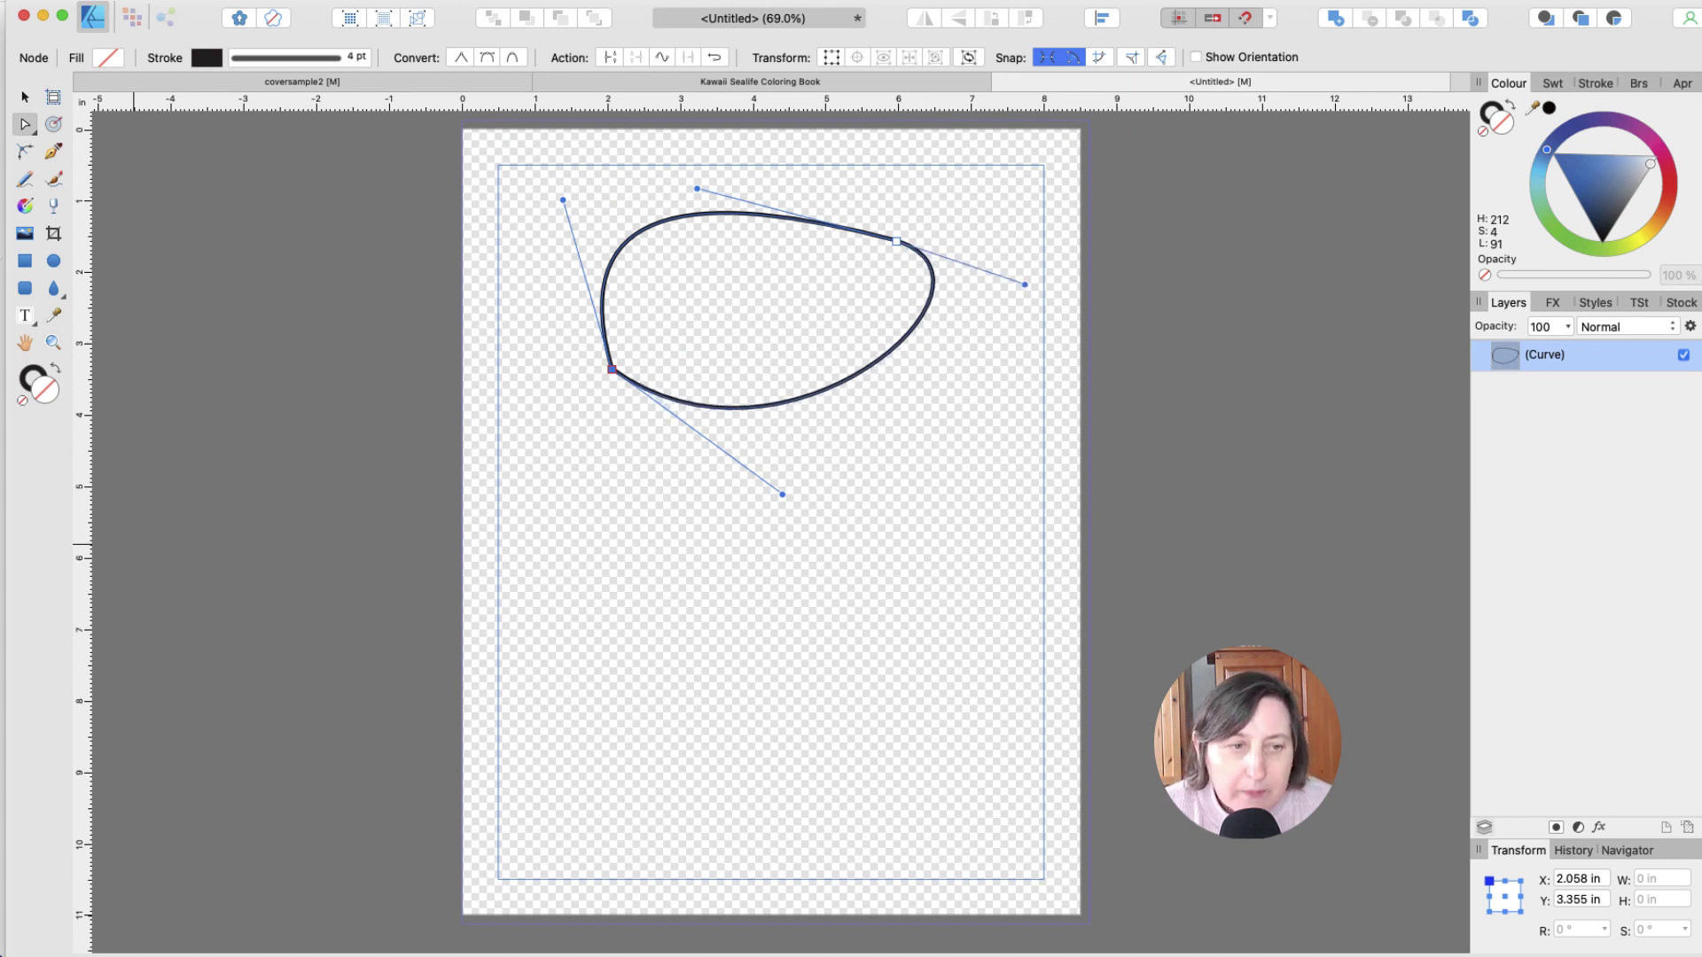
Step: Draw a rectangle about 4.2 by 4.1 in below the curve and an ellipse about 3.2 by 2.8 in centred over its upper edge
left_click(25, 261)
left_click_drag(627, 487, 934, 780)
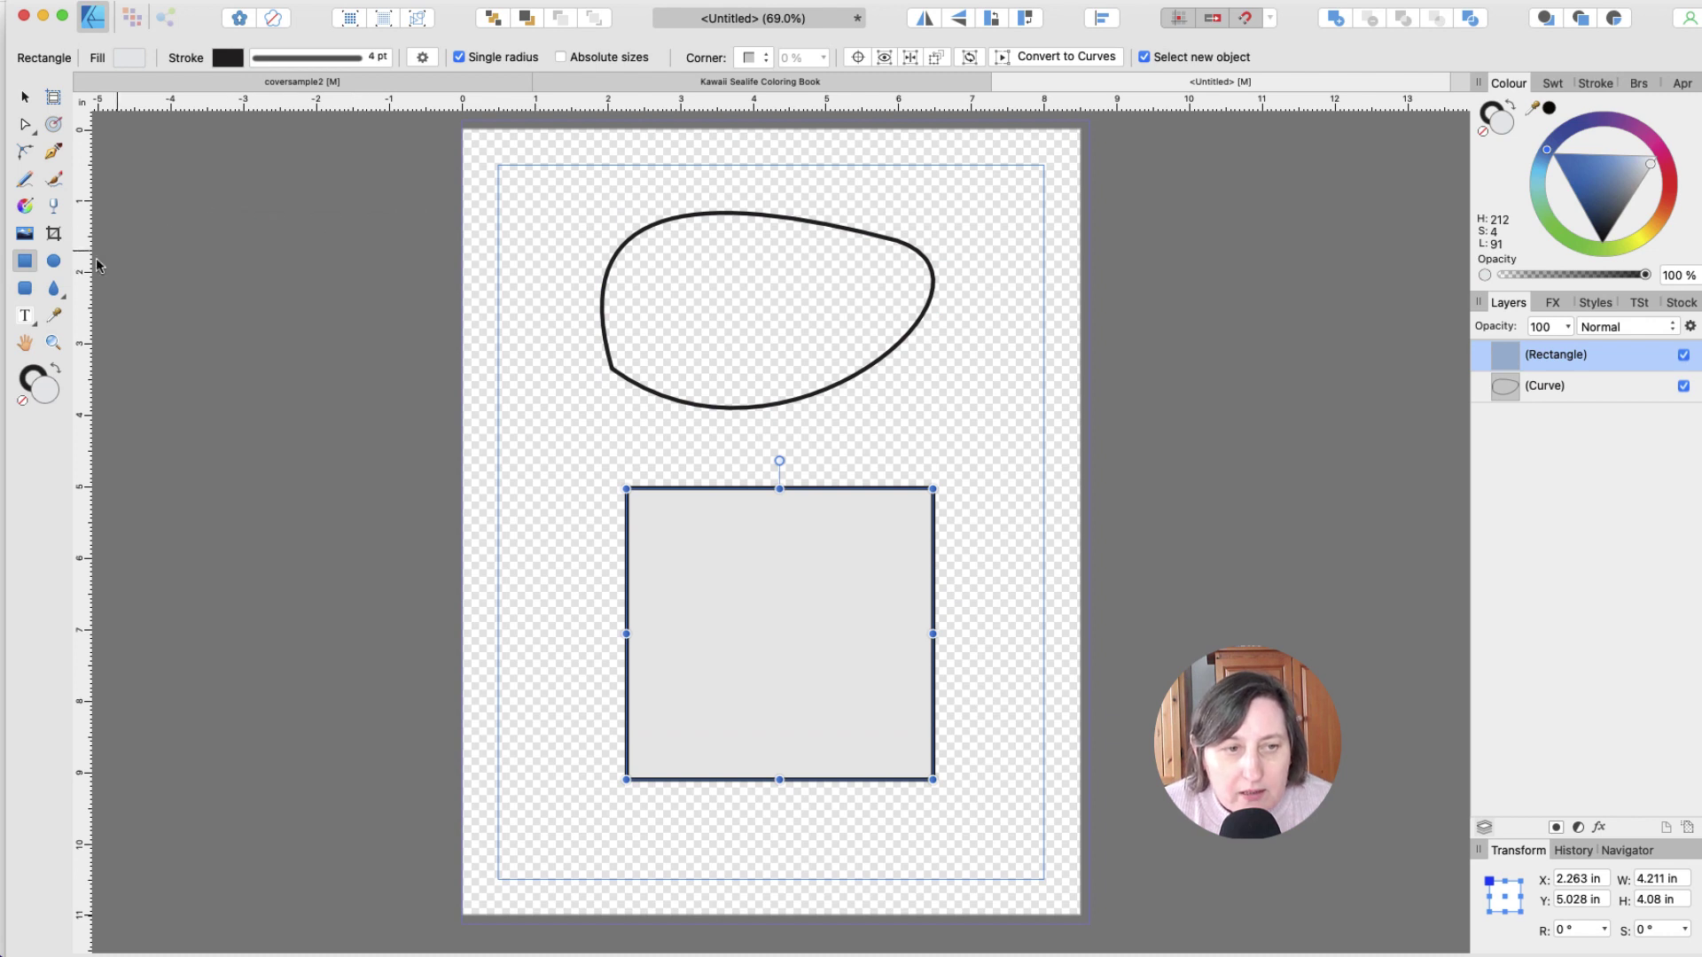
left_click(53, 261)
left_click_drag(746, 451, 905, 648)
left_click_drag(747, 548, 674, 549)
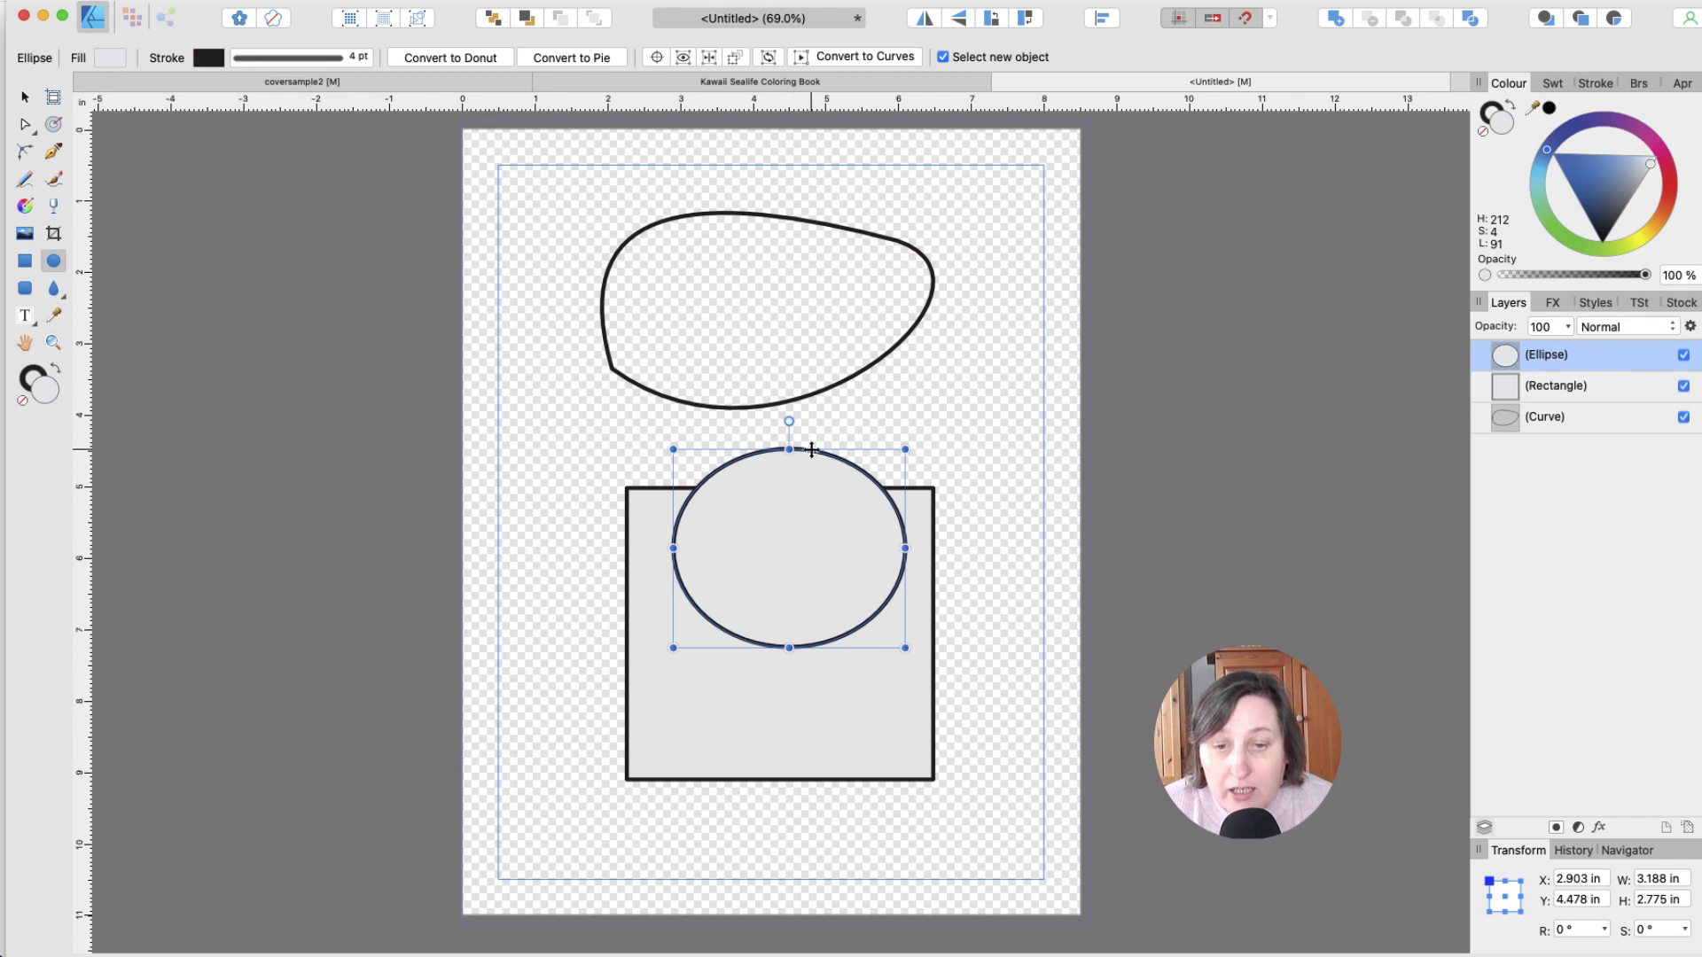
left_click_drag(808, 454, 799, 440)
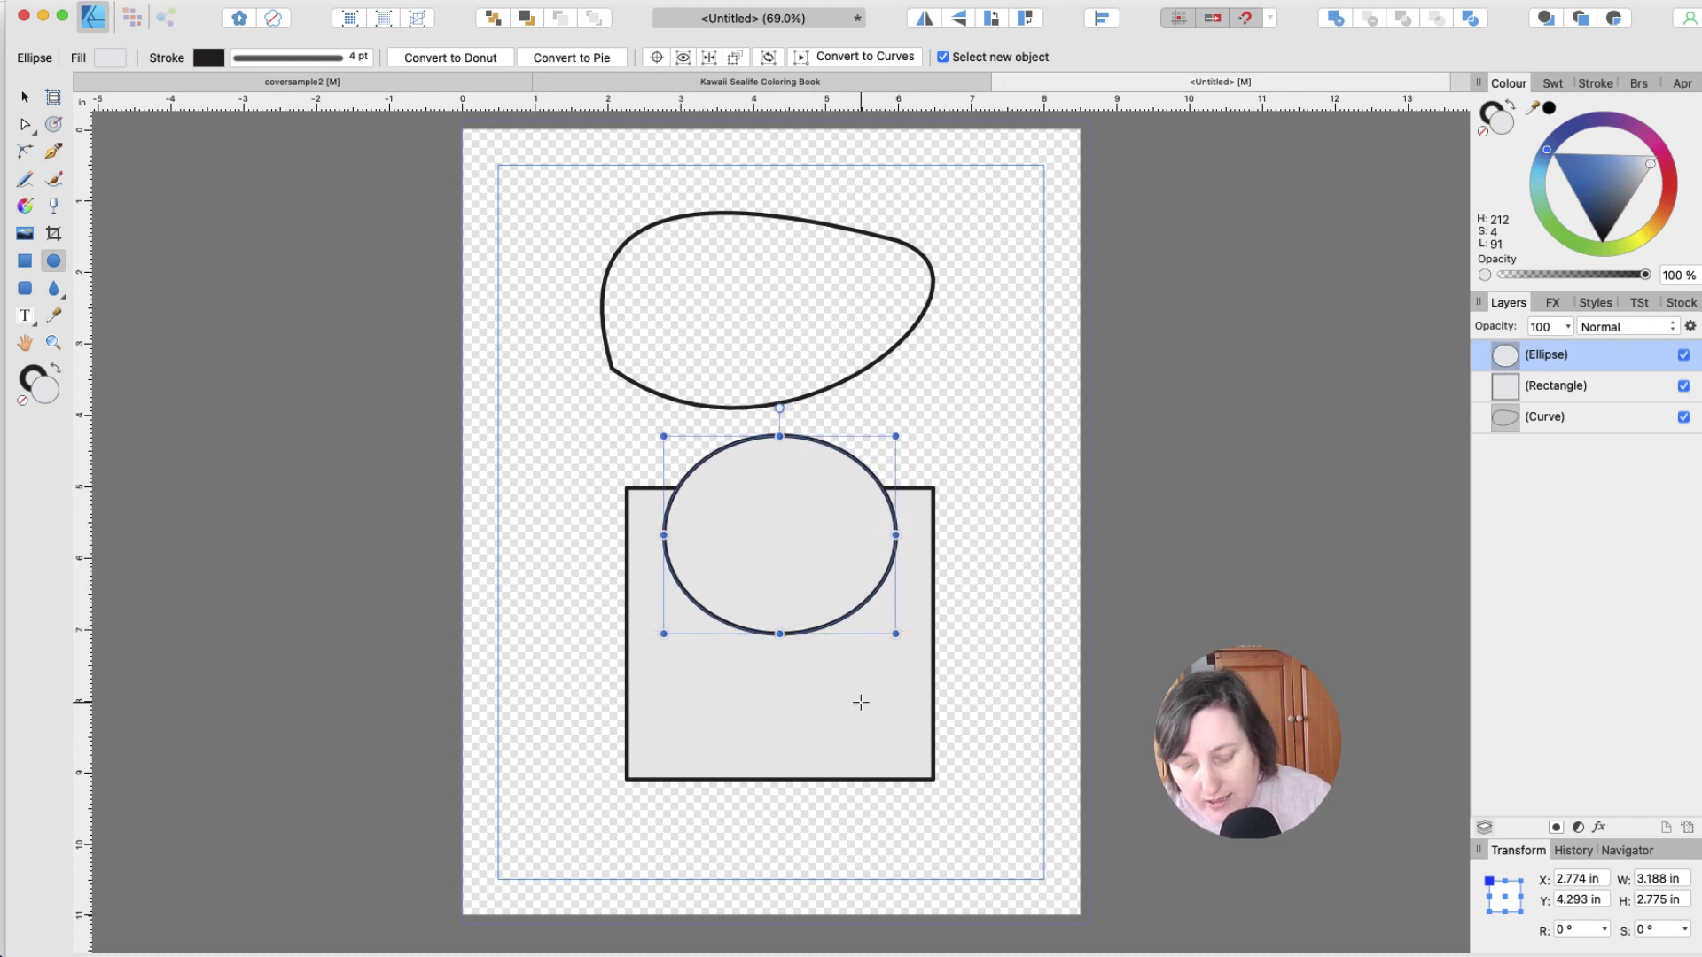
Step: Try subtracting the ellipse from the rectangle, undo it, and merge the two shapes with the Add operation instead
left_click(850, 728, "shift")
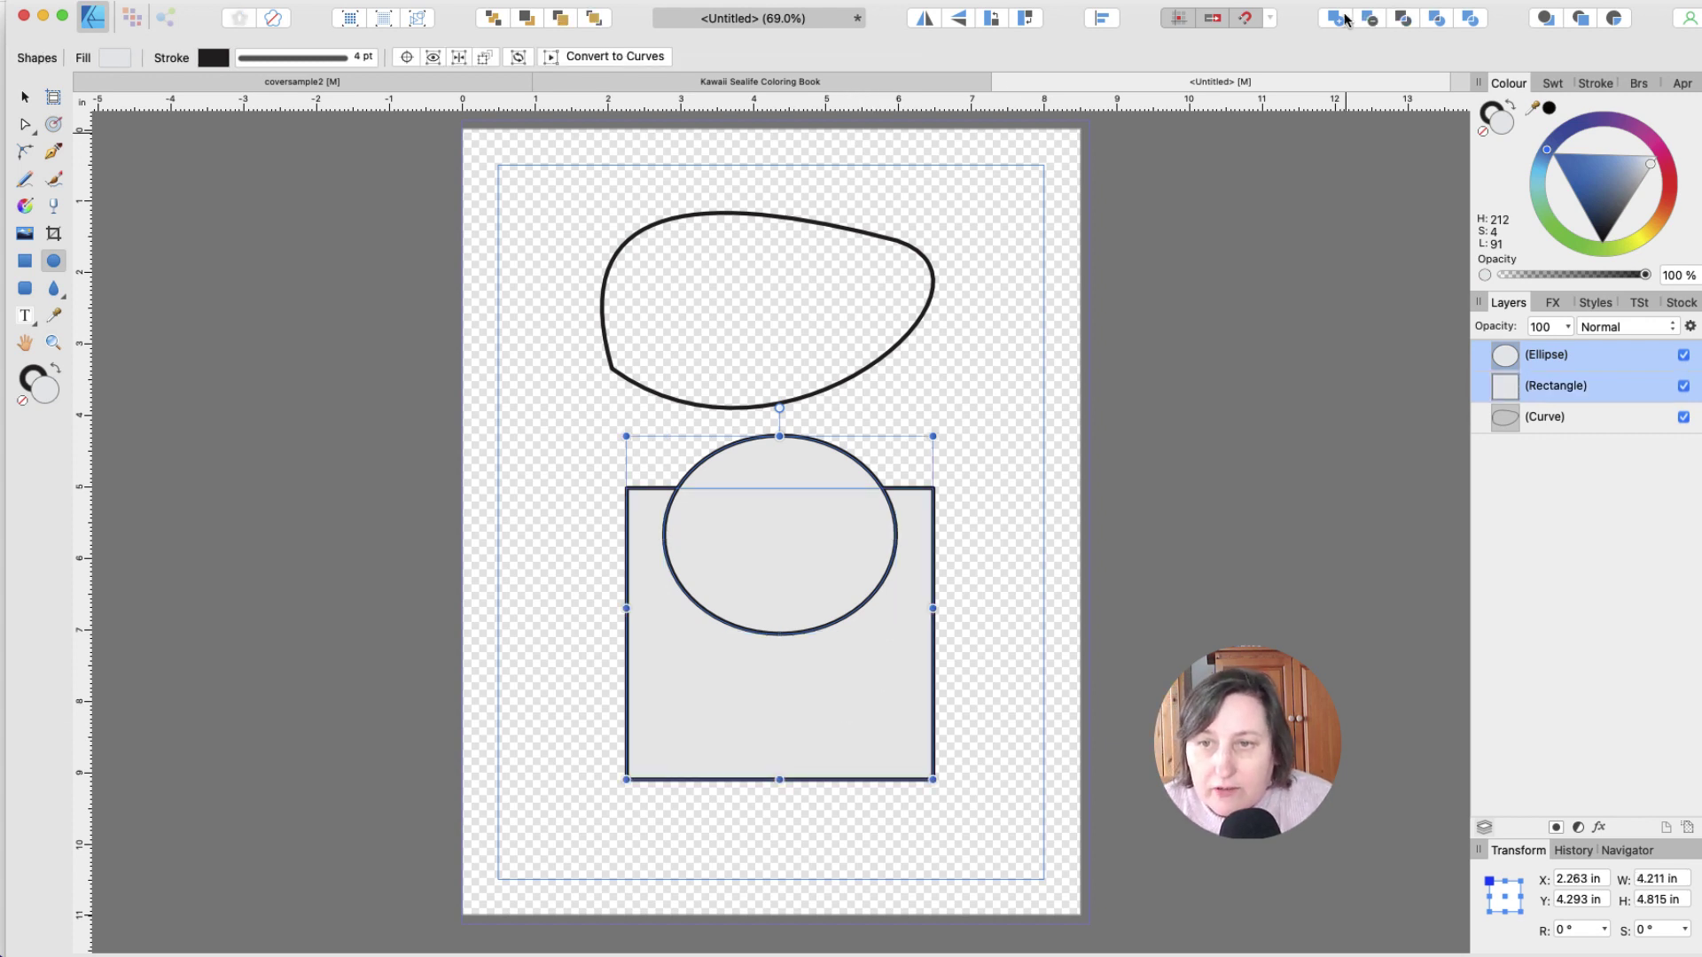
left_click(1374, 21)
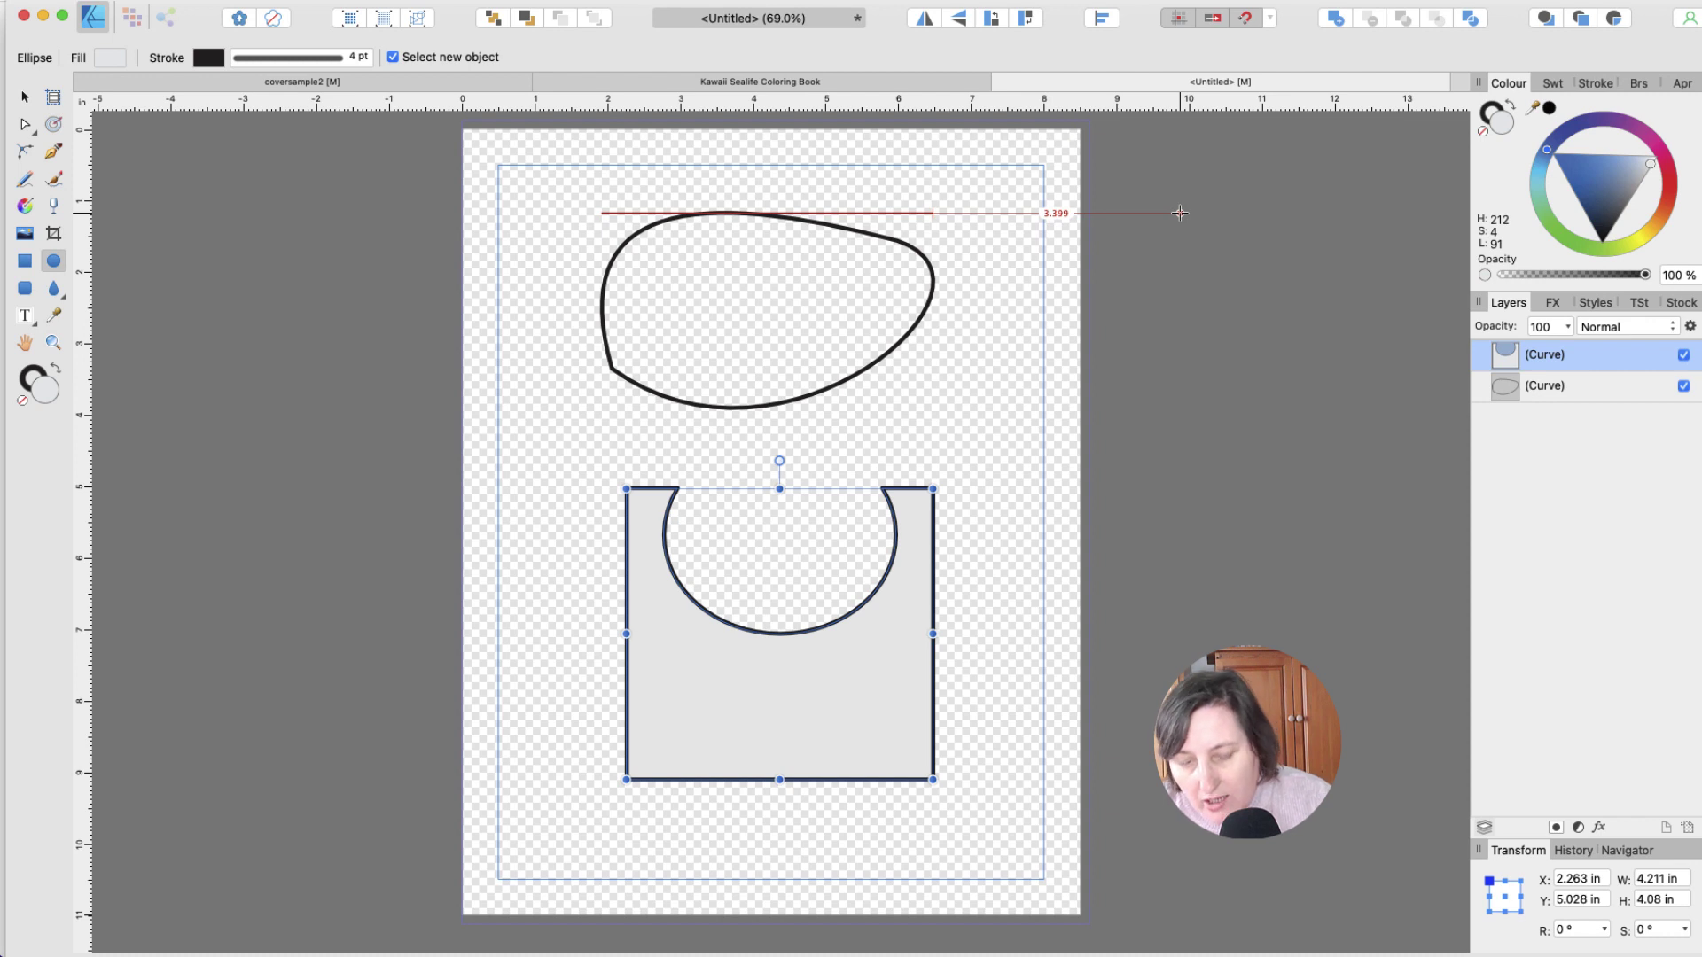
key("super+z")
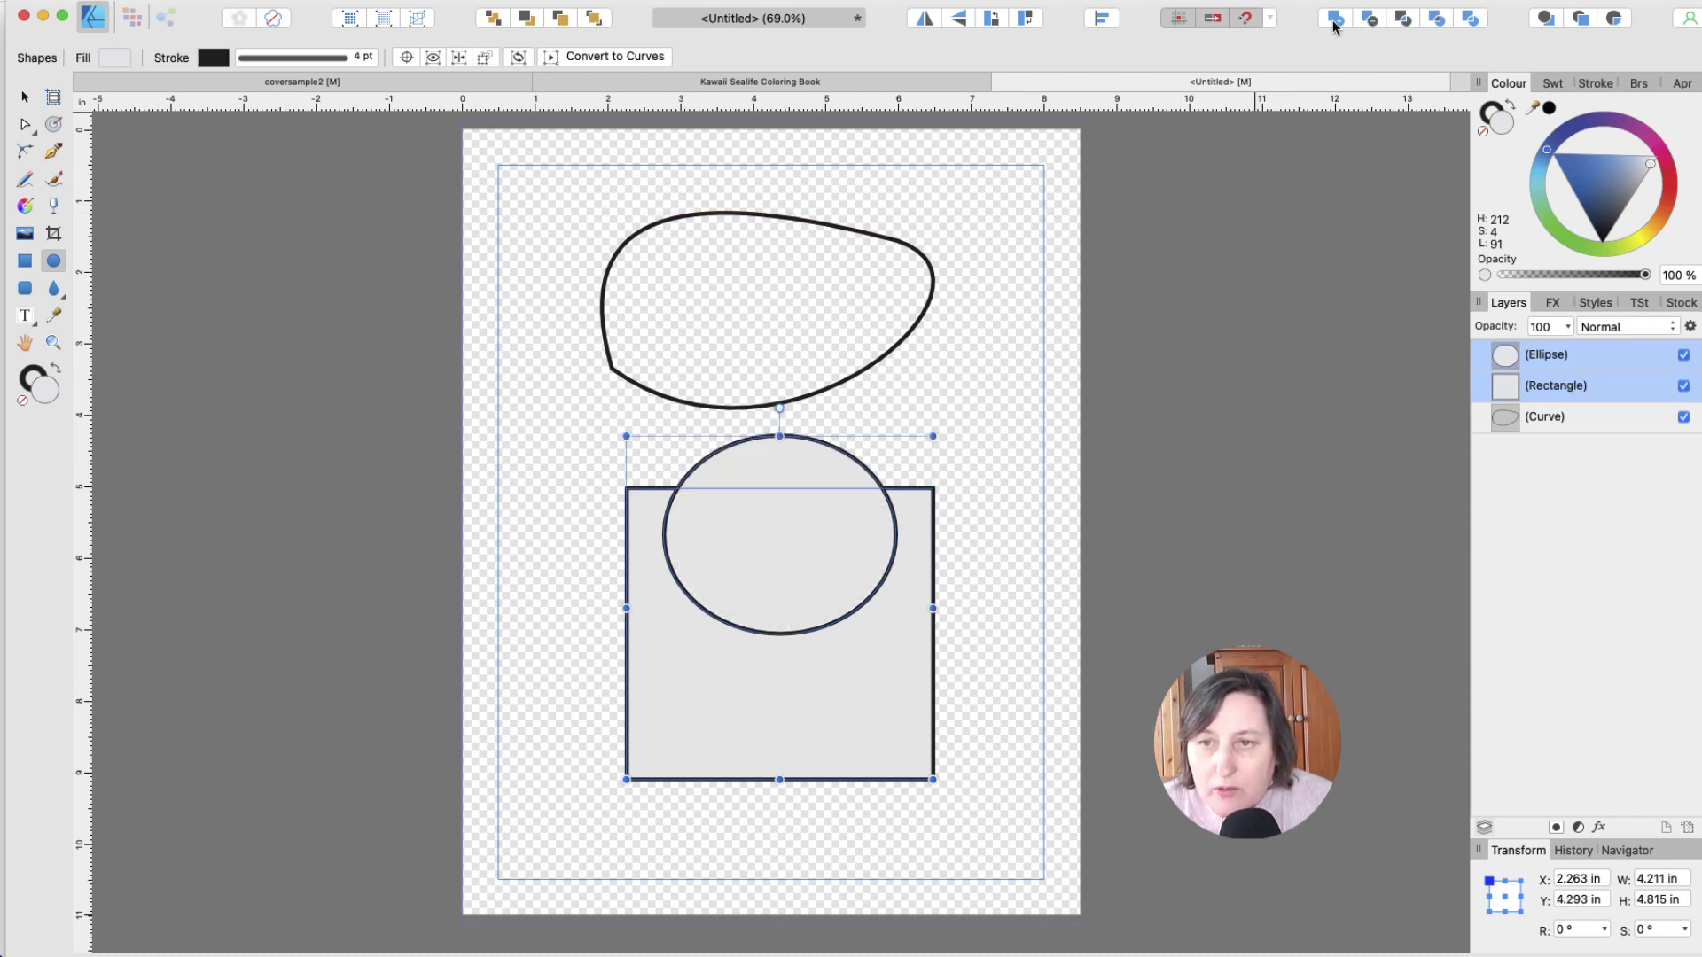
left_click(1334, 21)
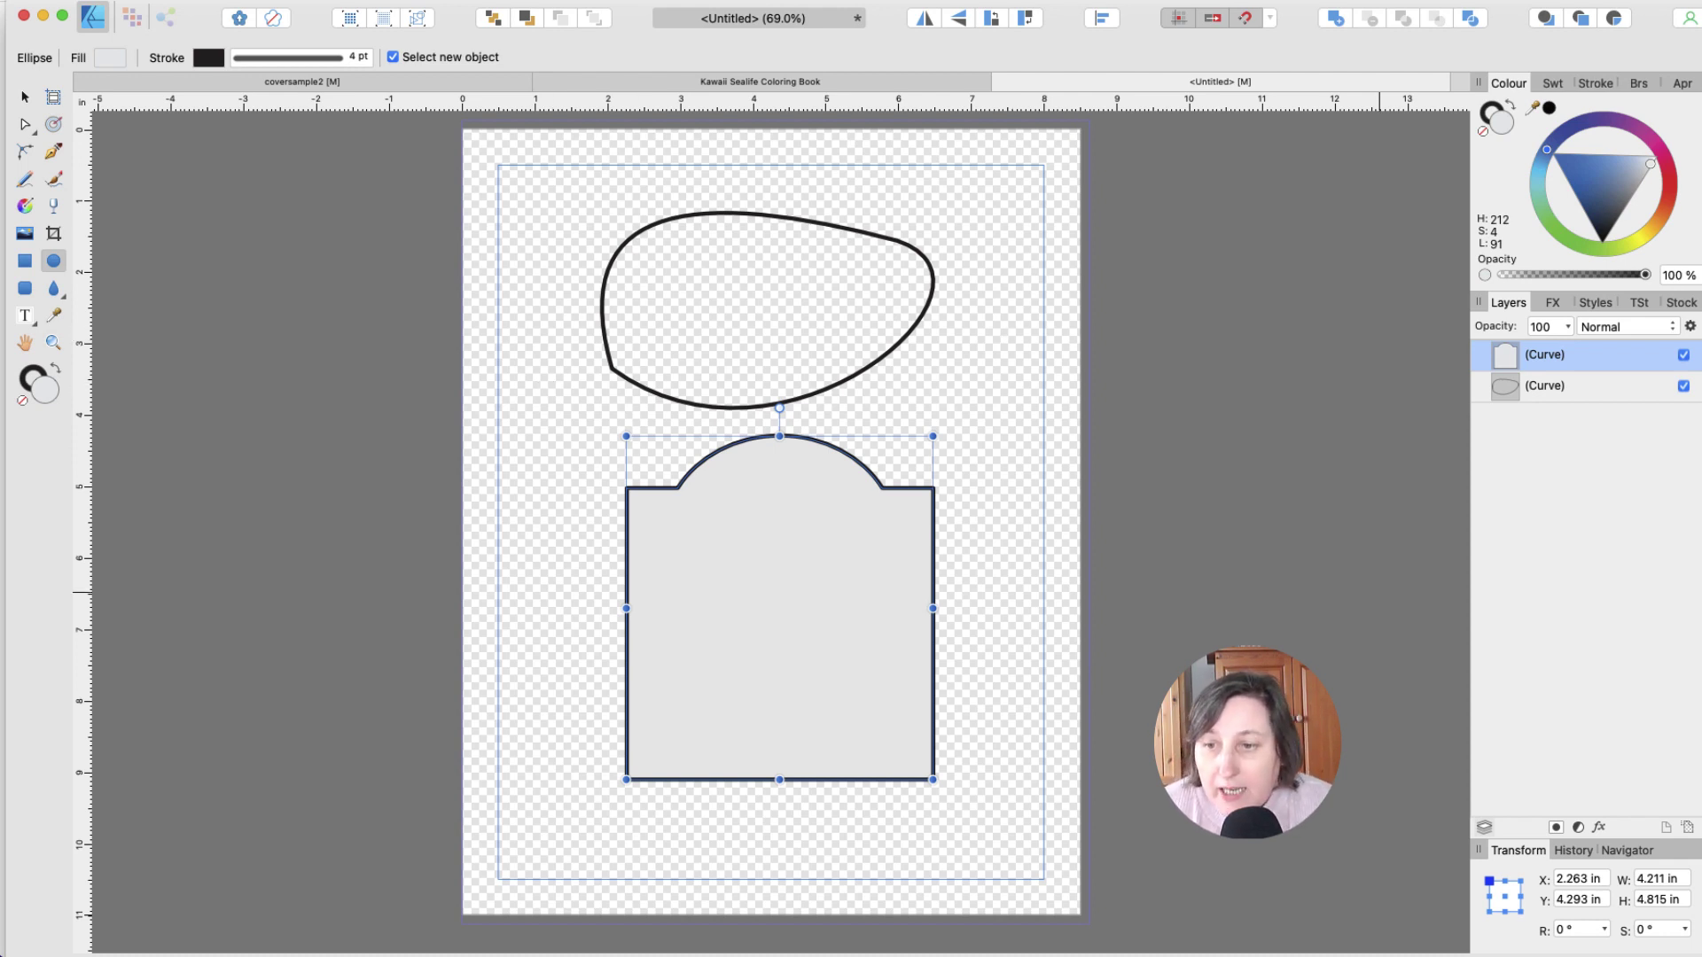
left_click(1587, 390)
left_click(1603, 359)
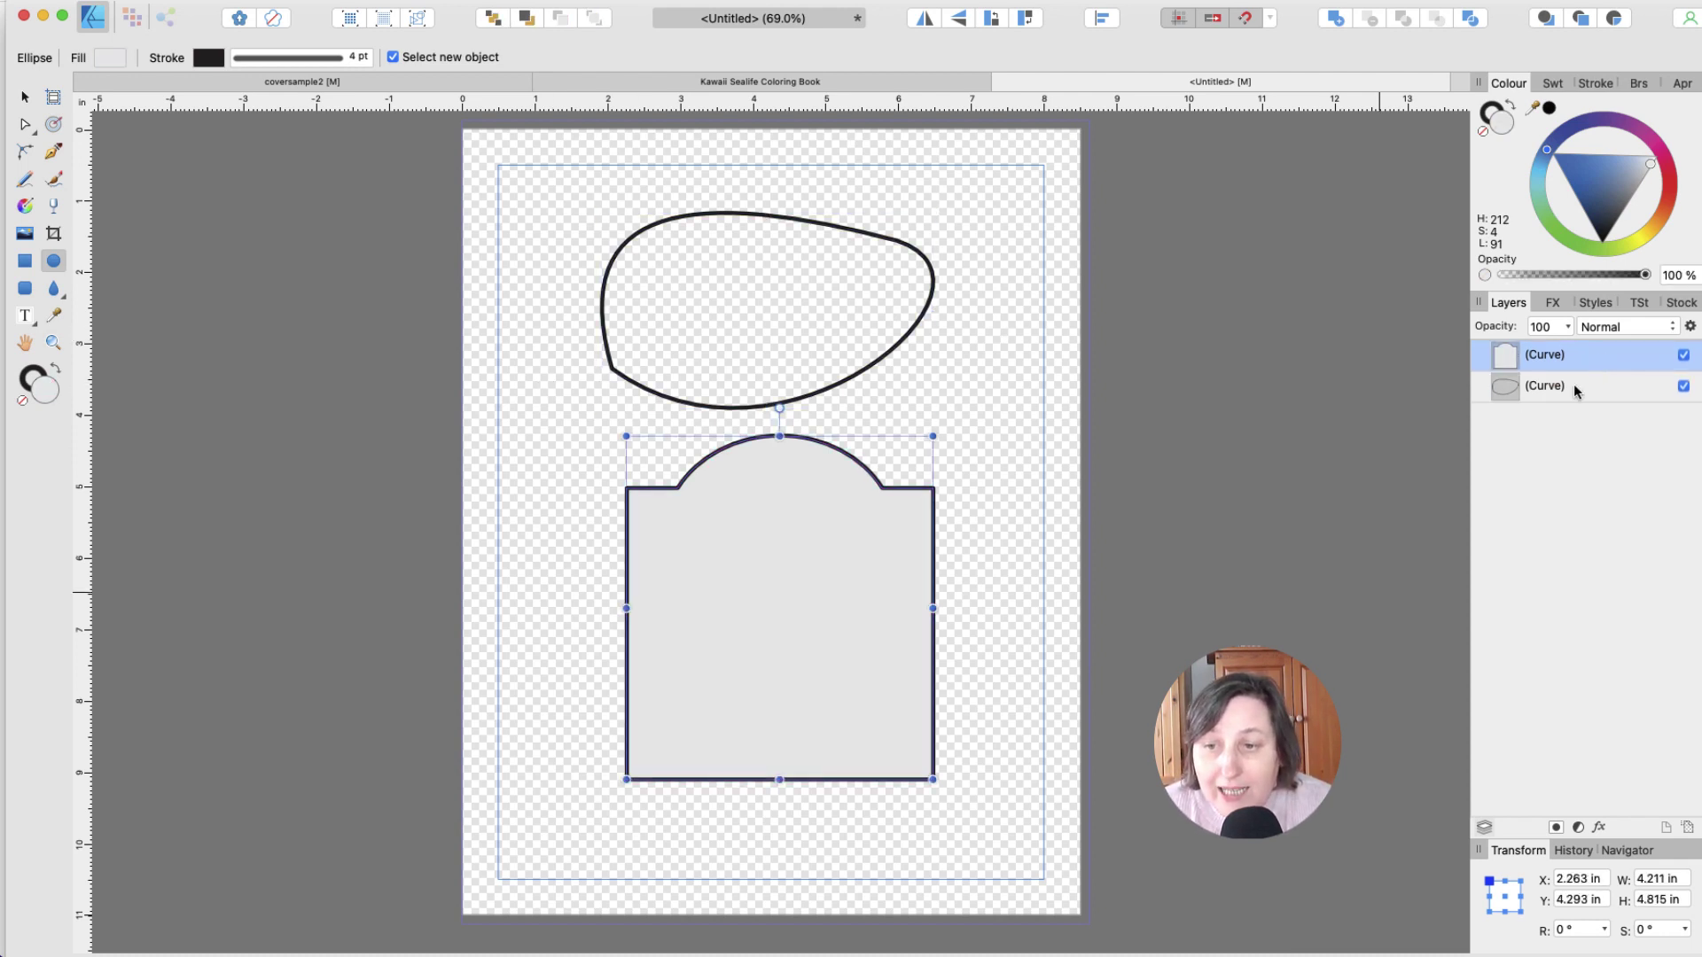
left_click(1577, 391)
left_click(1549, 357)
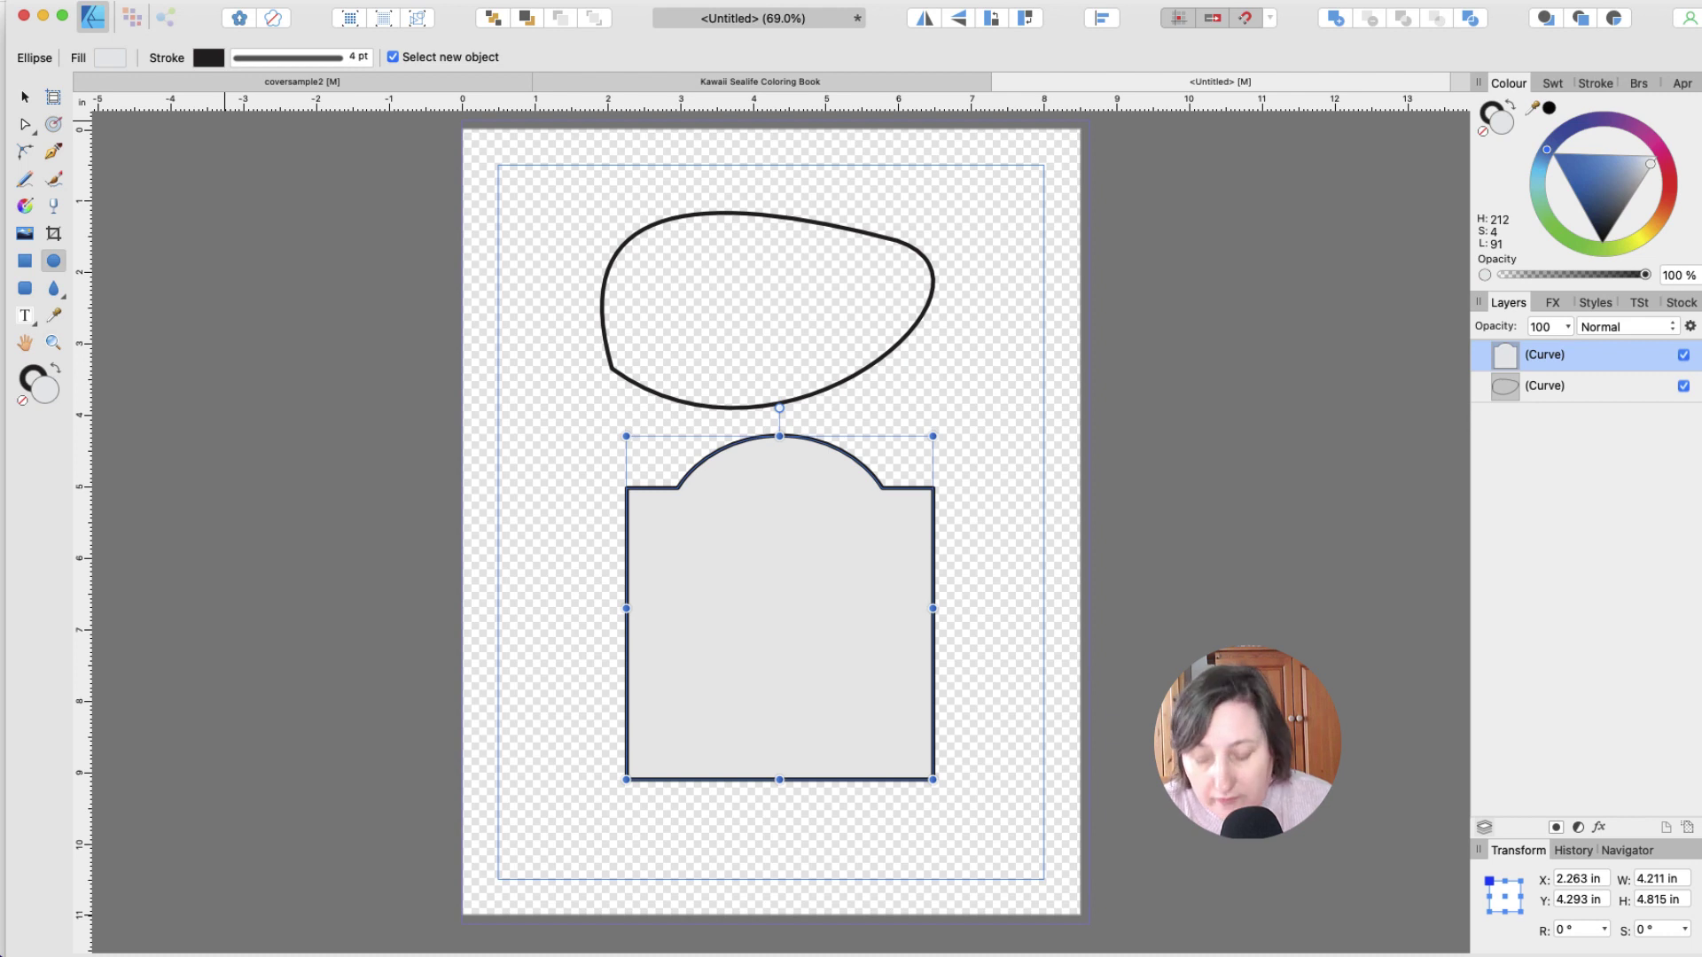
Step: Duplicate the merged arch-topped shape, placing the copy partly off the page's right edge and the original near the left margin
key("super+j")
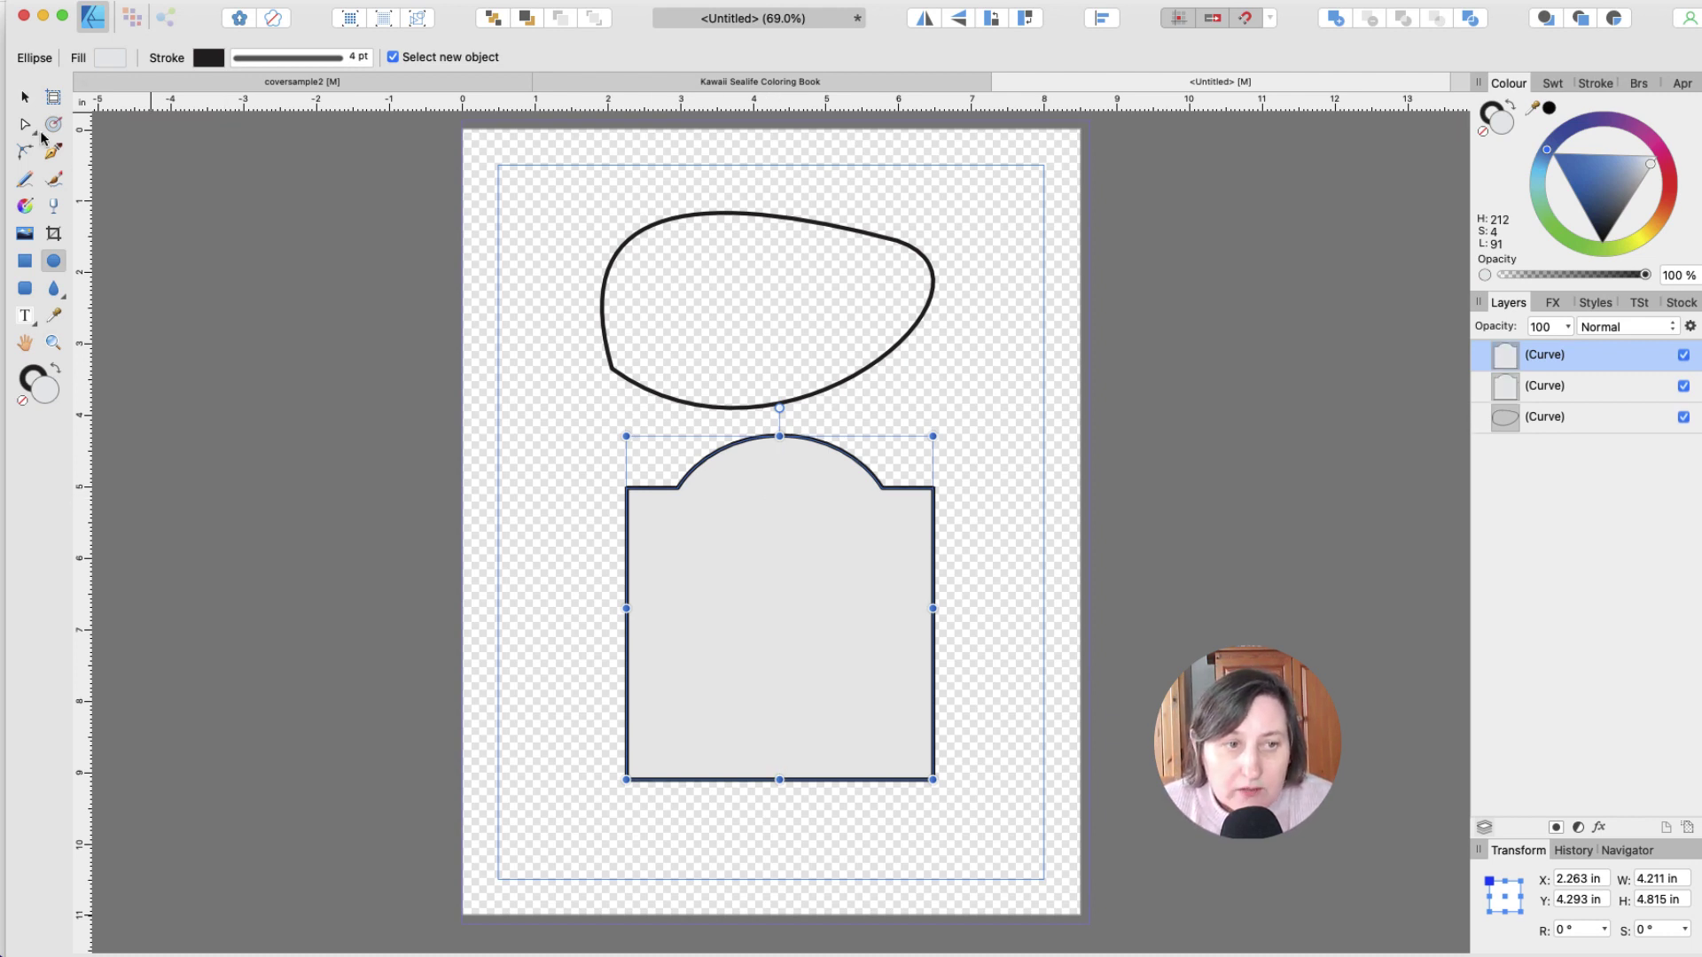
left_click(25, 96)
left_click_drag(810, 536, 1108, 547)
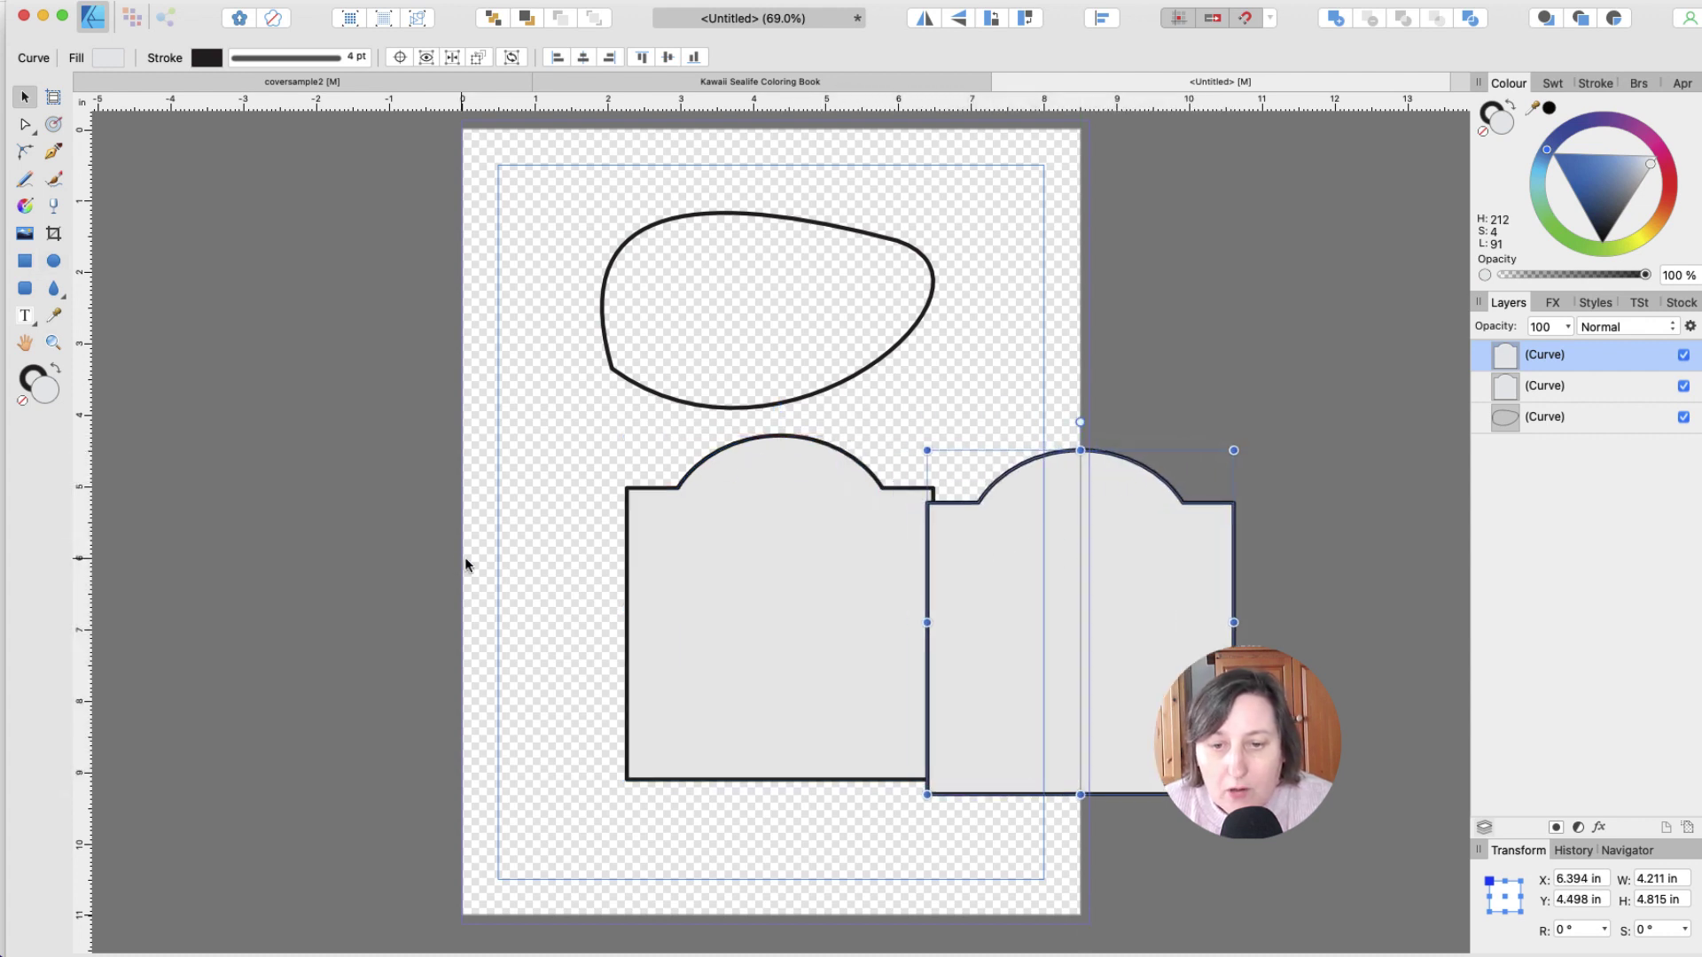
left_click_drag(727, 554, 610, 569)
Step: Delete the arch-topped copy that overlaps the page's right edge
left_click_drag(919, 575, 760, 581)
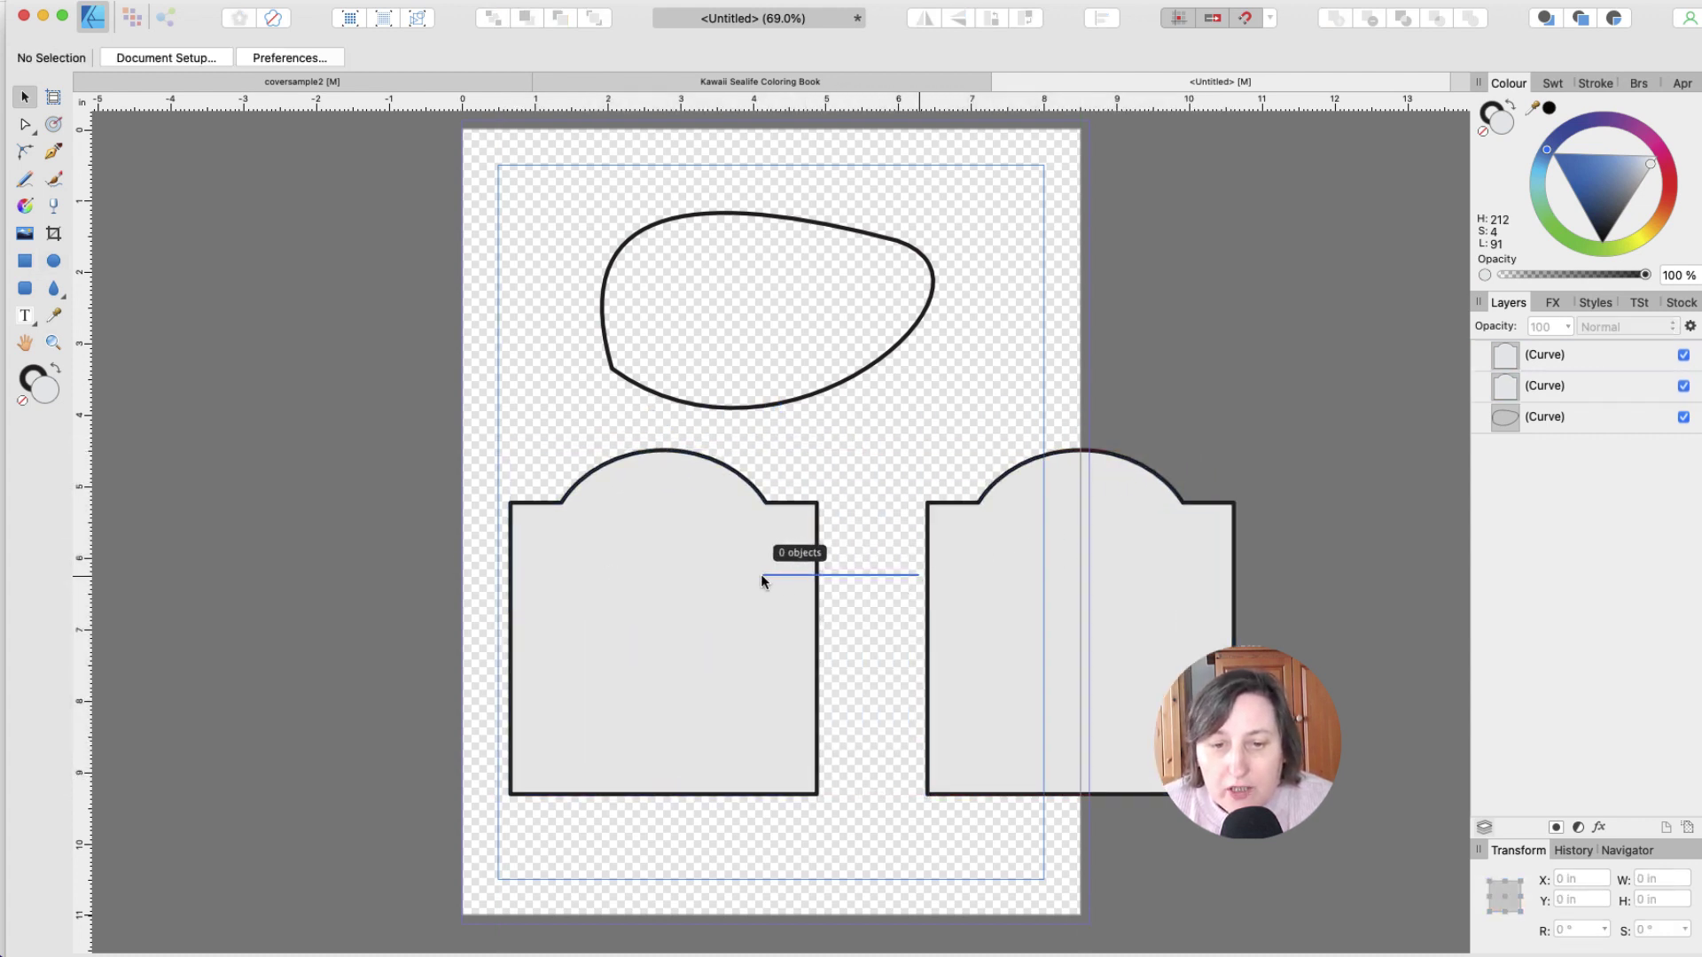
left_click_drag(1042, 547, 917, 547)
key("Delete")
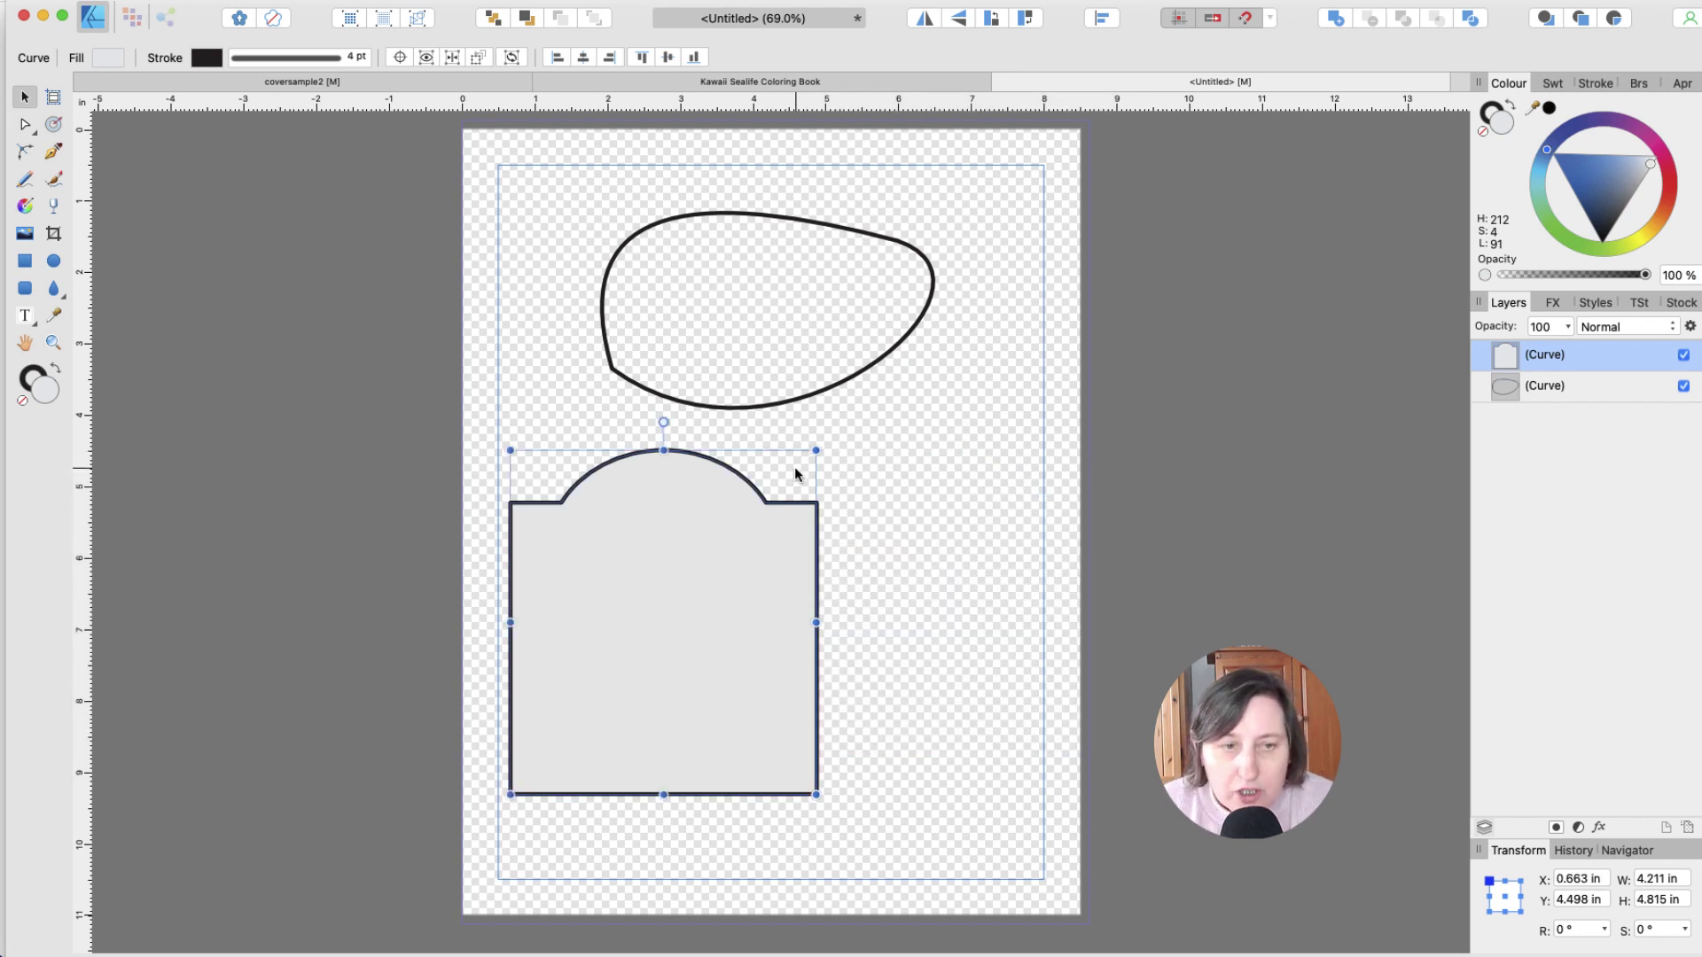
Step: Draw two open freehand Pencil loops in the right half of the page, the upper one with the stabiliser and the lower one without
left_click(25, 179)
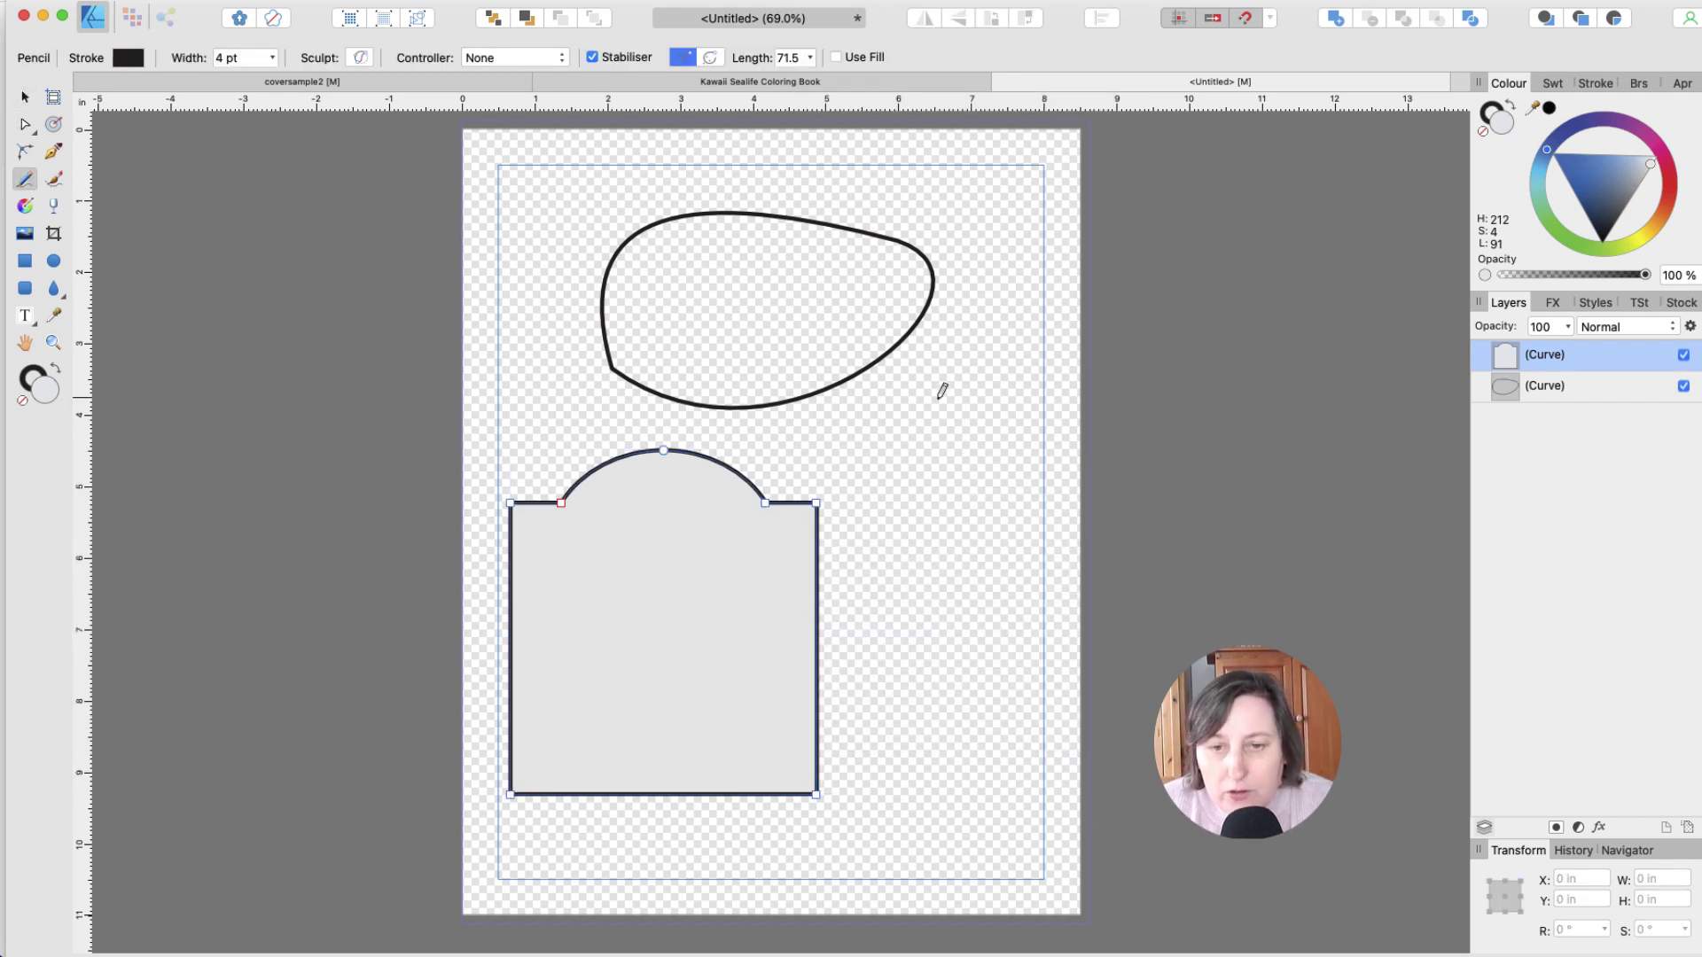
mouse_move(956, 392)
left_mouse_down()
mouse_move(889, 391)
mouse_move(879, 590)
mouse_move(1095, 567)
mouse_move(1153, 341)
mouse_move(944, 330)
mouse_move(869, 396)
mouse_move(881, 409)
mouse_move(893, 388)
left_mouse_up()
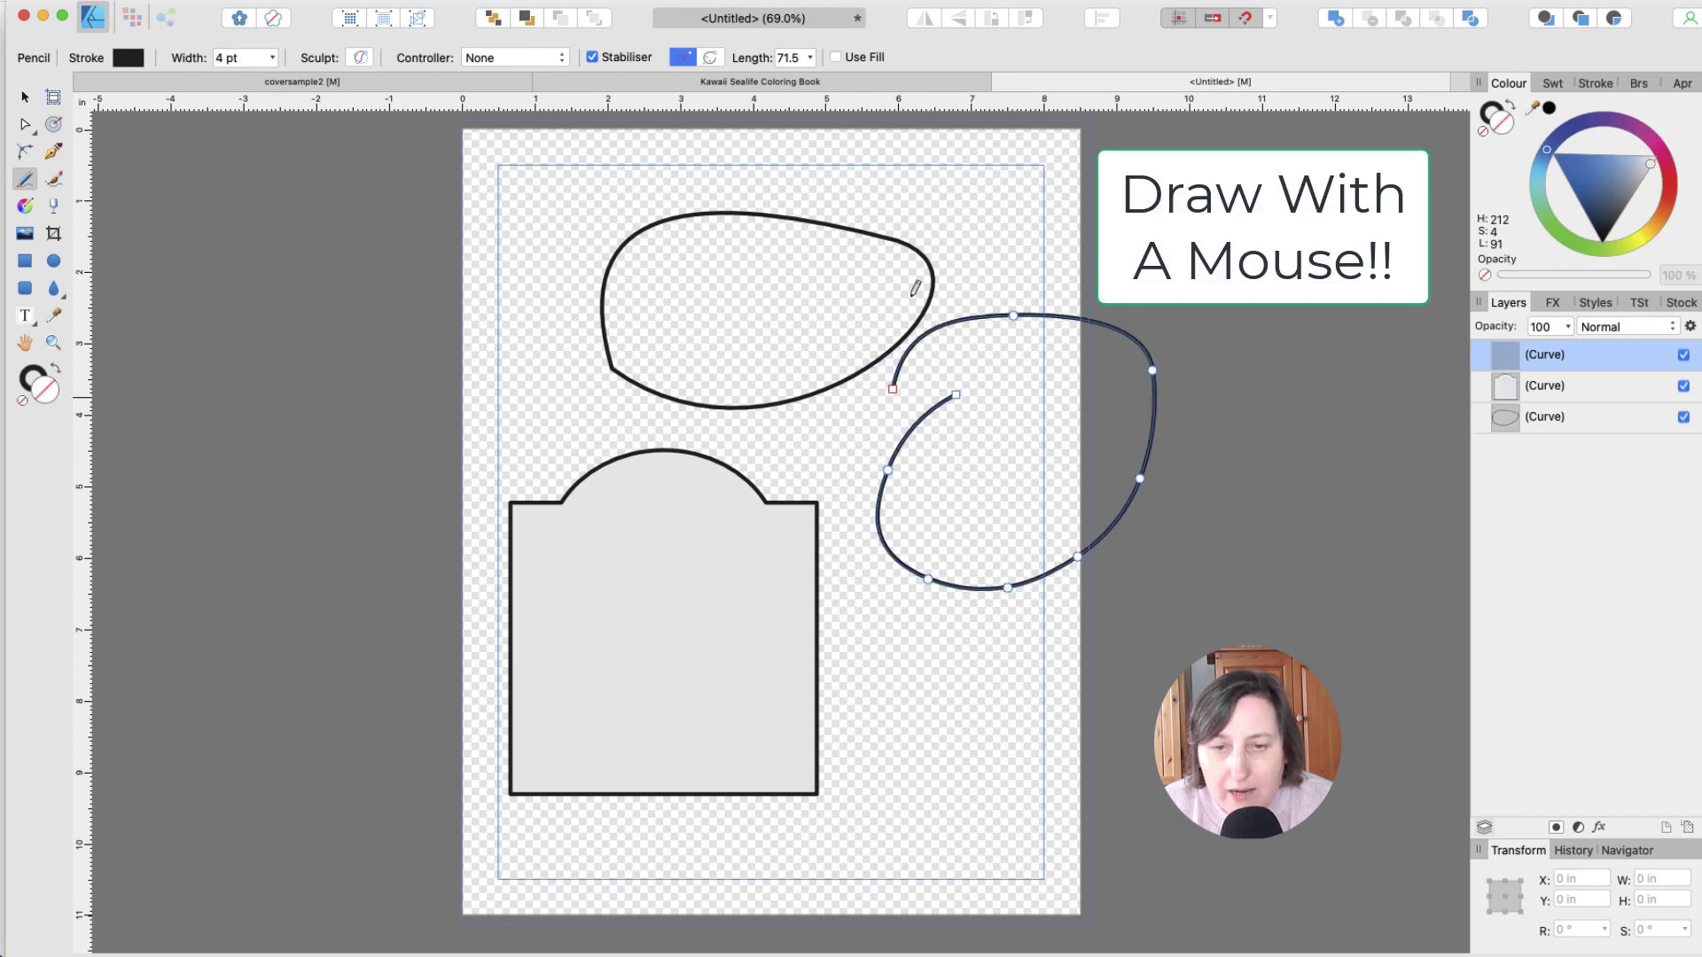
left_click(593, 59)
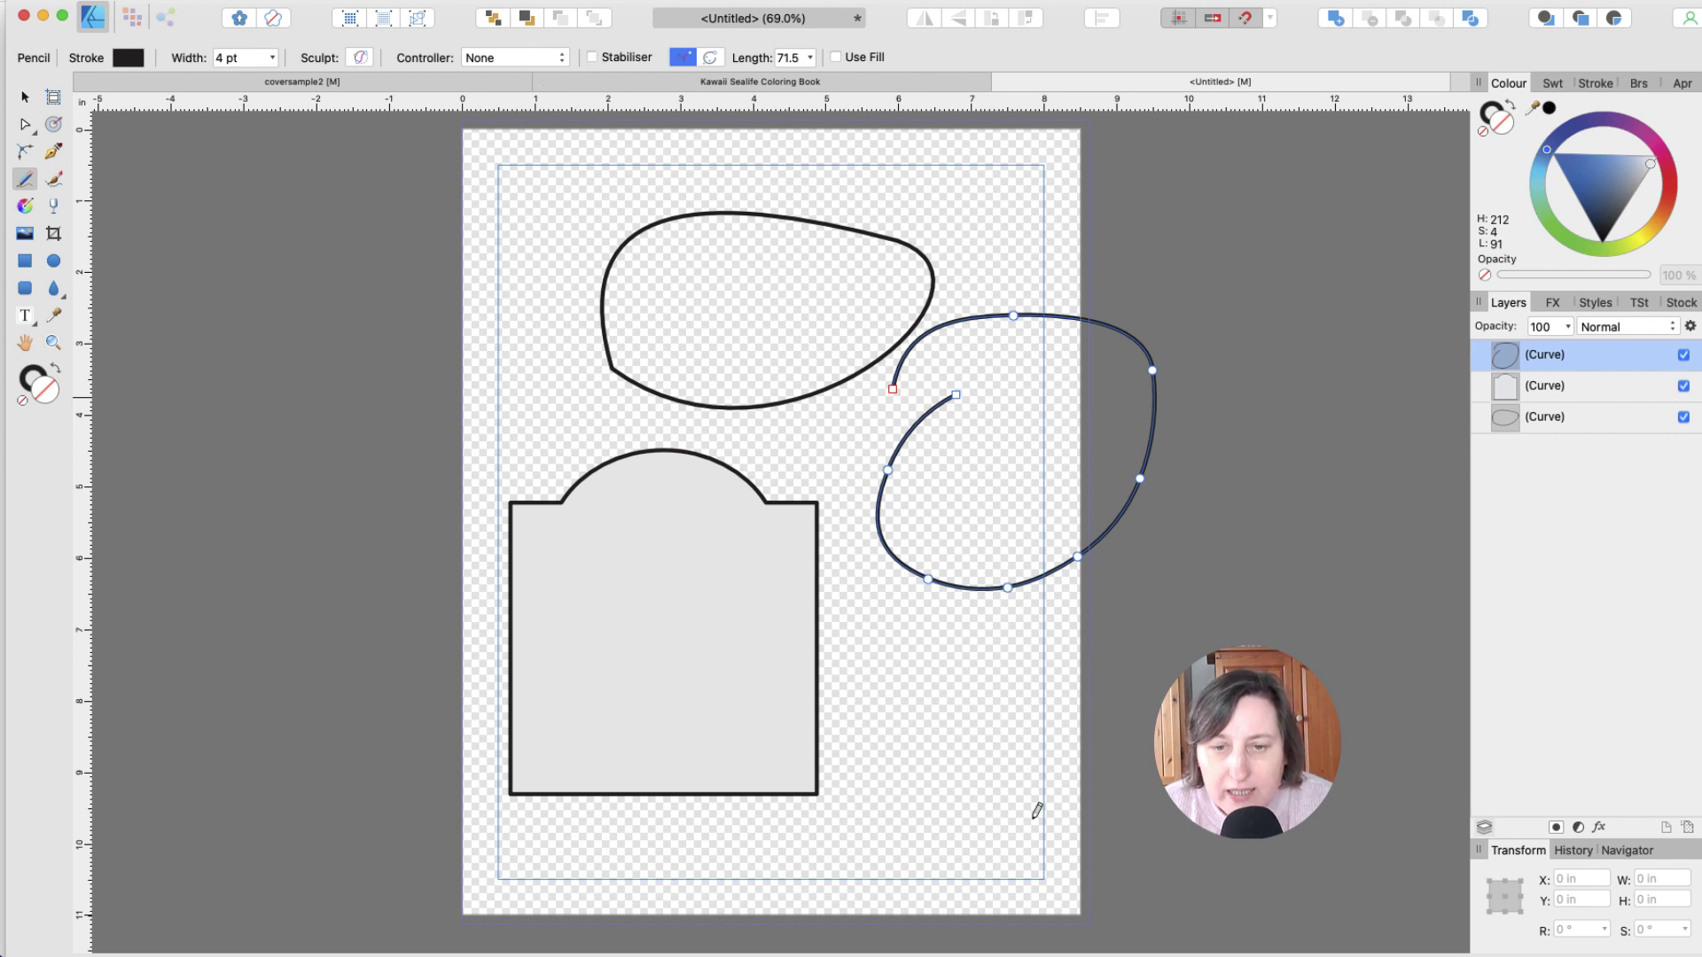
mouse_move(968, 661)
left_mouse_down()
mouse_move(915, 655)
mouse_move(857, 680)
mouse_move(860, 745)
mouse_move(906, 780)
mouse_move(1023, 712)
mouse_move(1050, 806)
mouse_move(991, 851)
mouse_move(879, 820)
mouse_move(854, 726)
mouse_move(858, 634)
mouse_move(958, 608)
mouse_move(993, 659)
left_mouse_up()
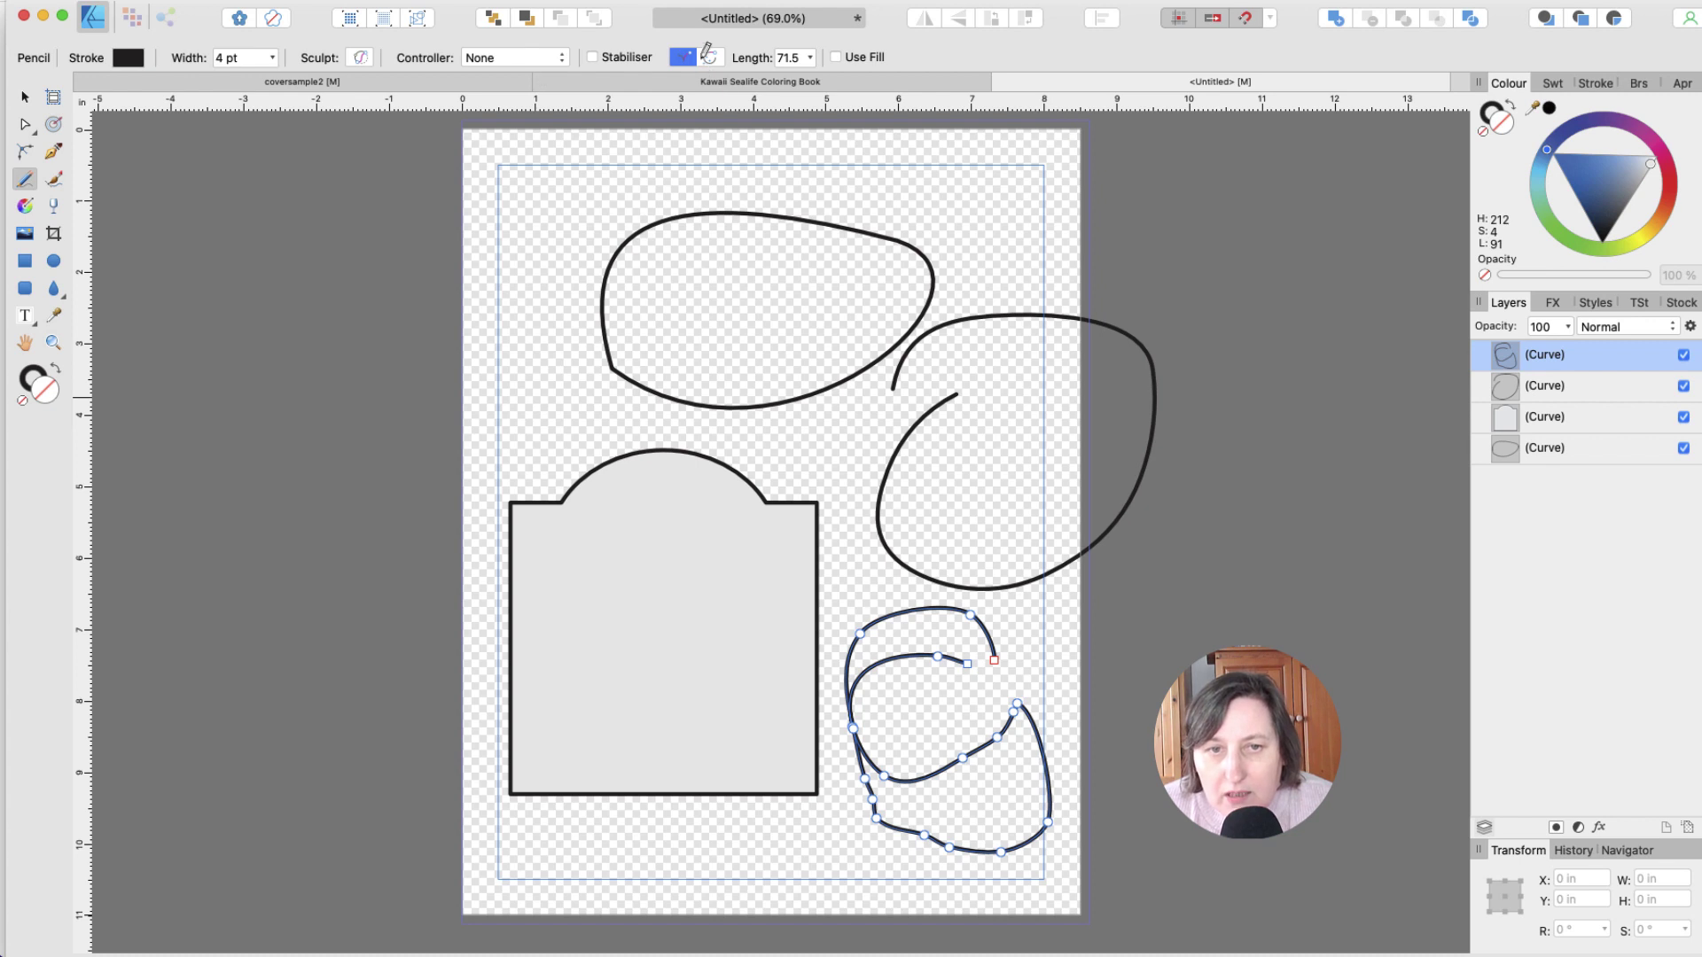
Step: Draw a tear shape in the page's upper-left area and stretch it to about 2.2 by 6.1 in
left_click(54, 289)
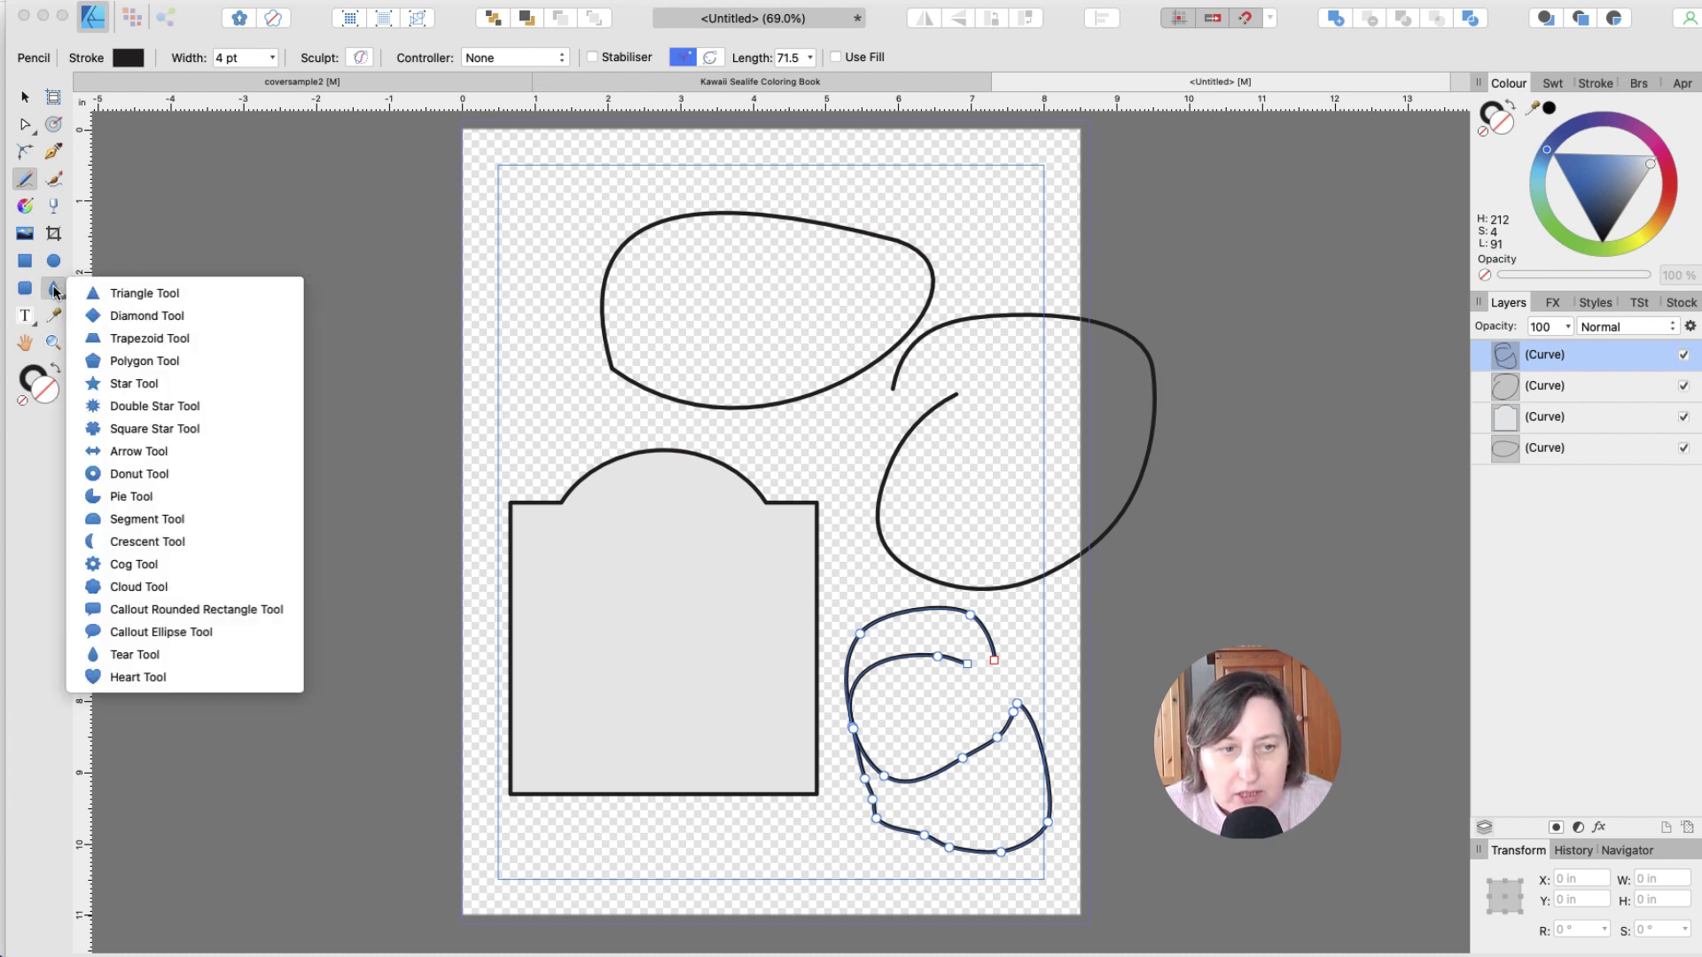
left_click(54, 289)
left_click_drag(519, 206, 713, 452)
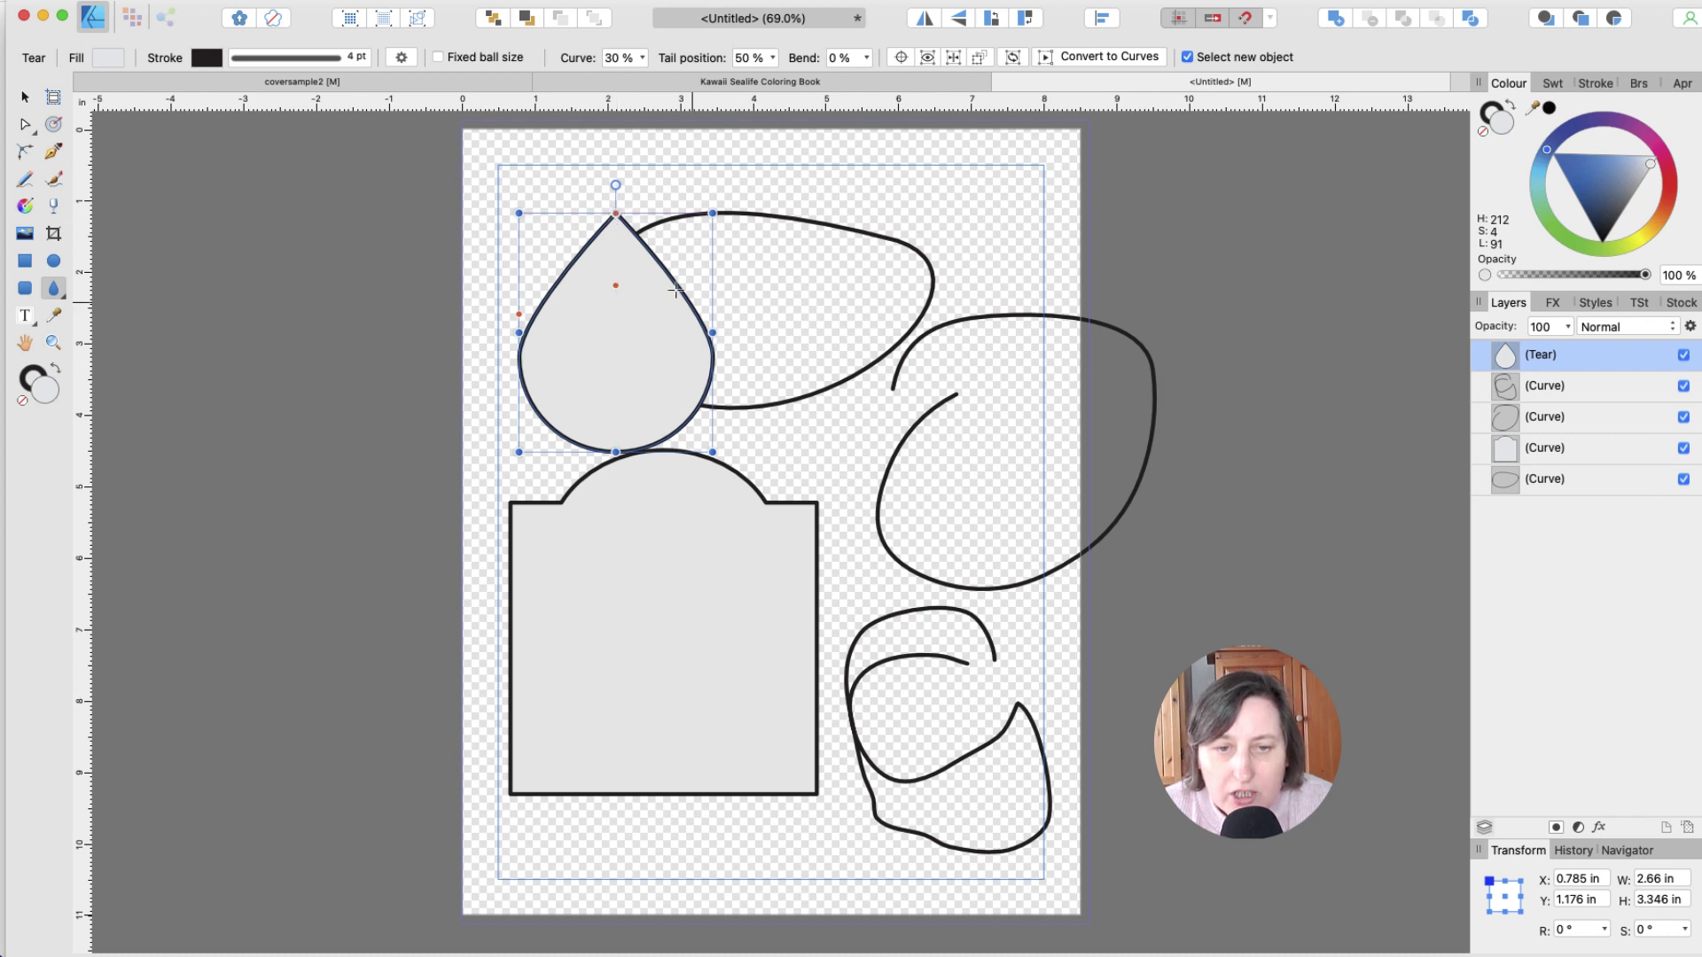
left_click_drag(711, 333, 677, 334)
left_click_drag(597, 452, 609, 650)
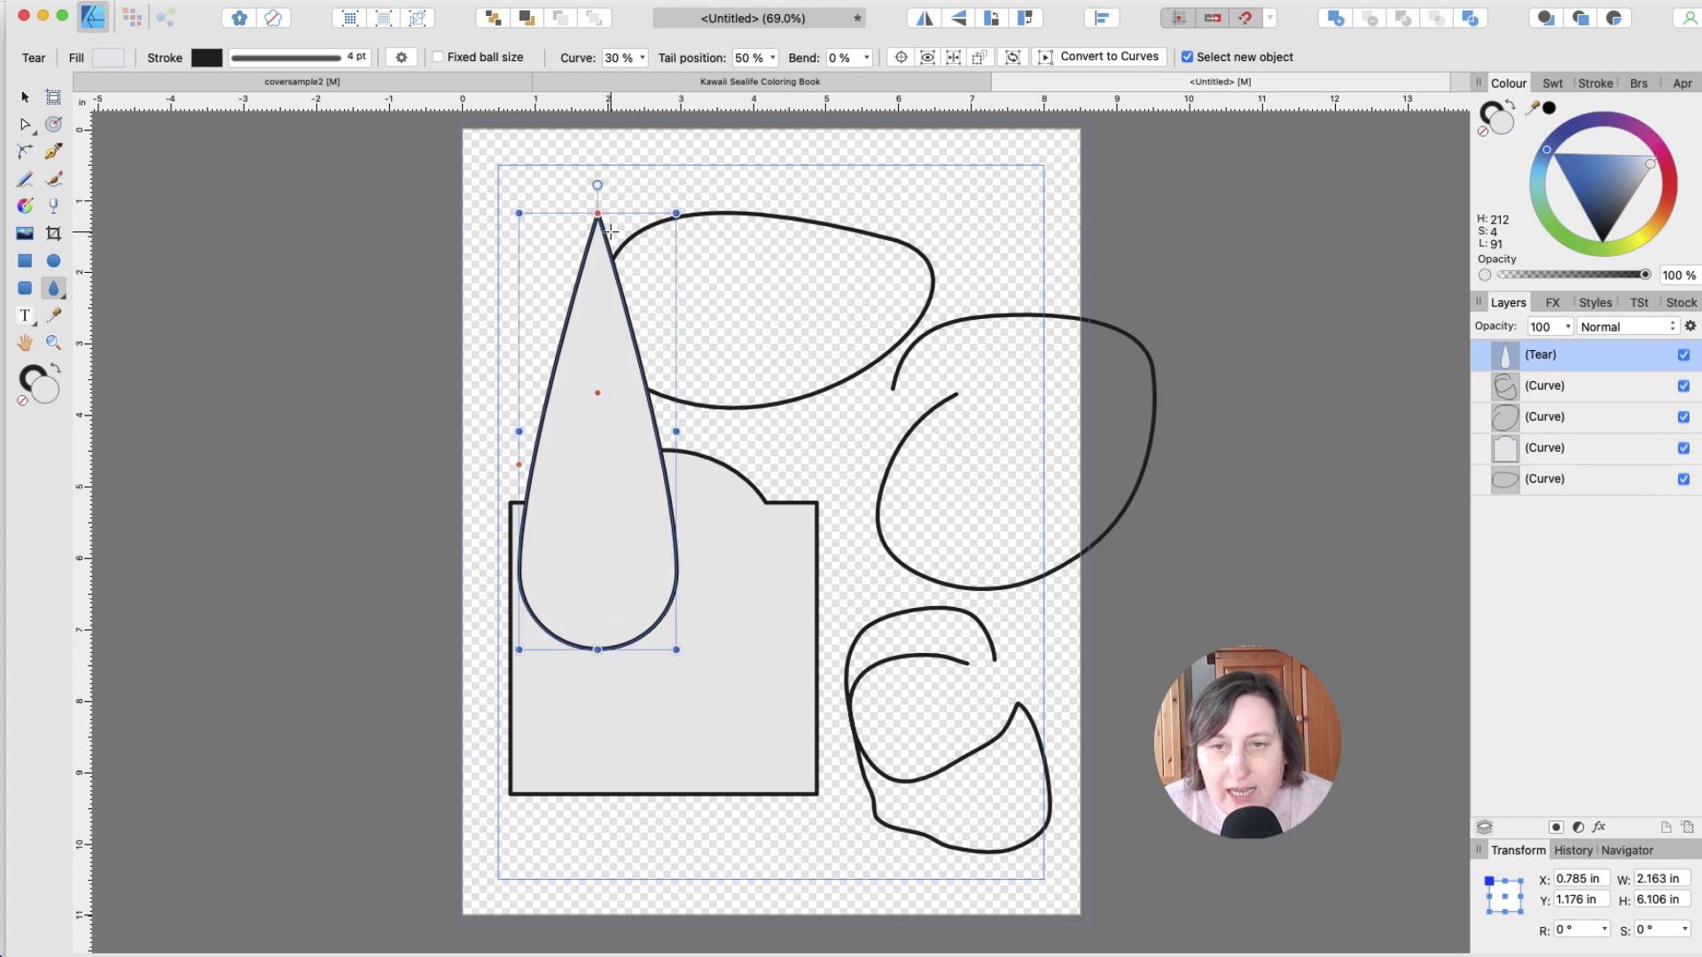
Step: Convert the tear to curves and use the Node tool to shift its tip up over the egg-like outline and bend its right side
left_click(1138, 60)
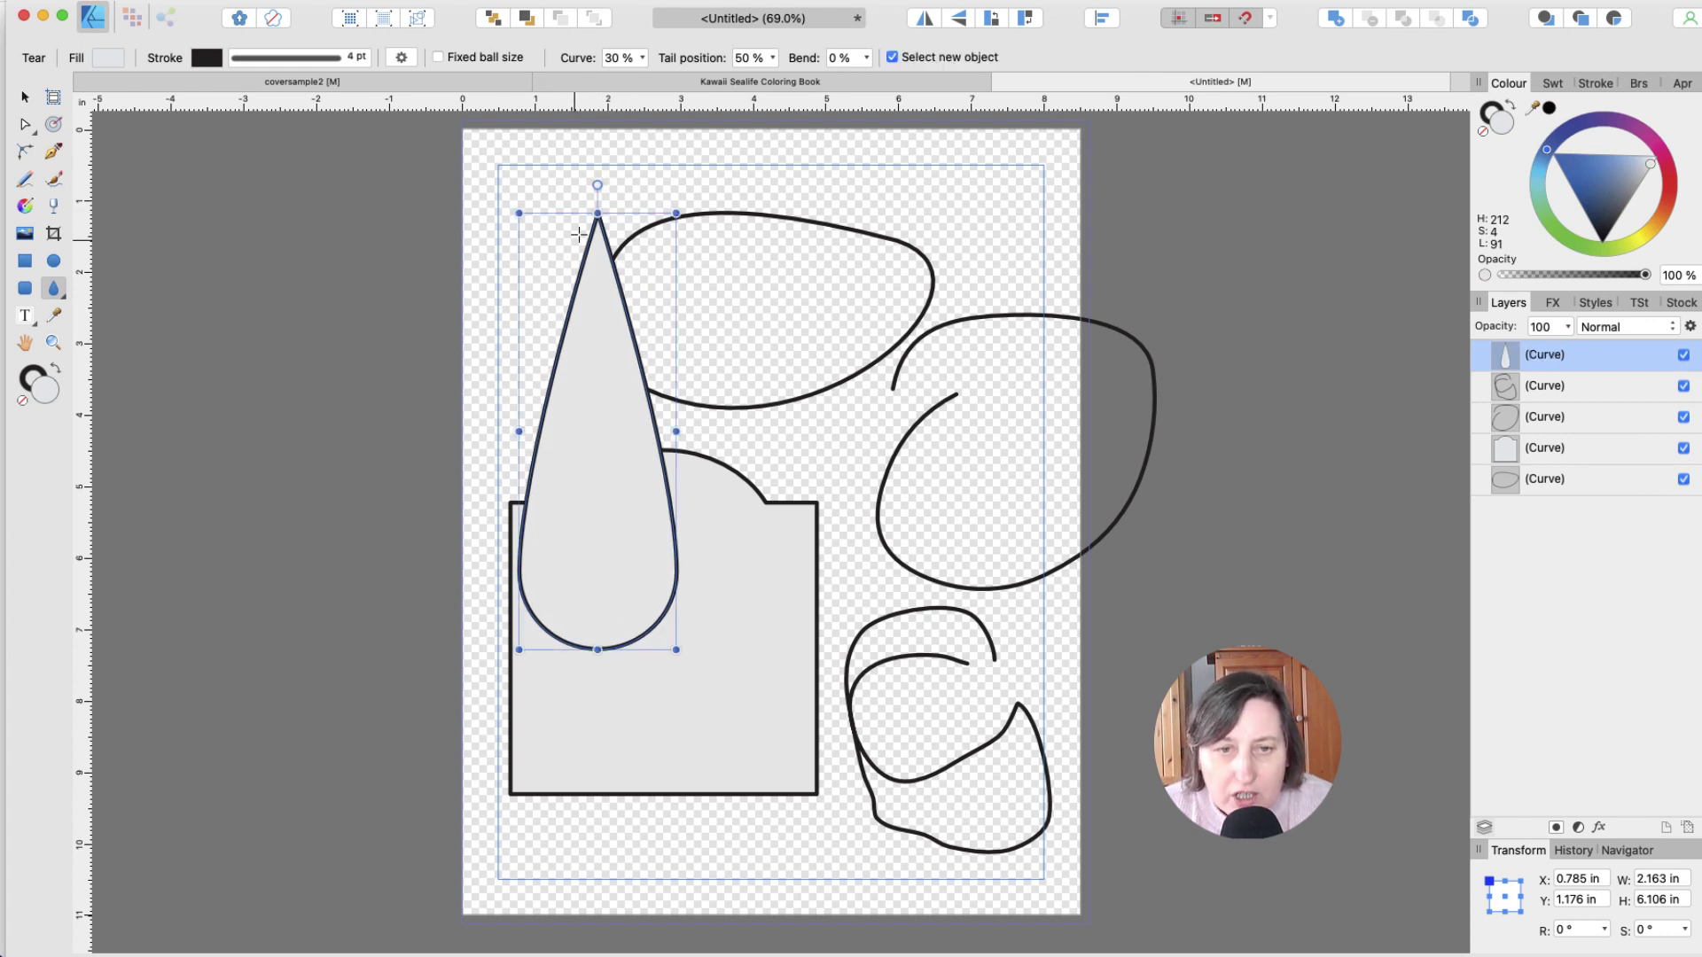
left_click(24, 125)
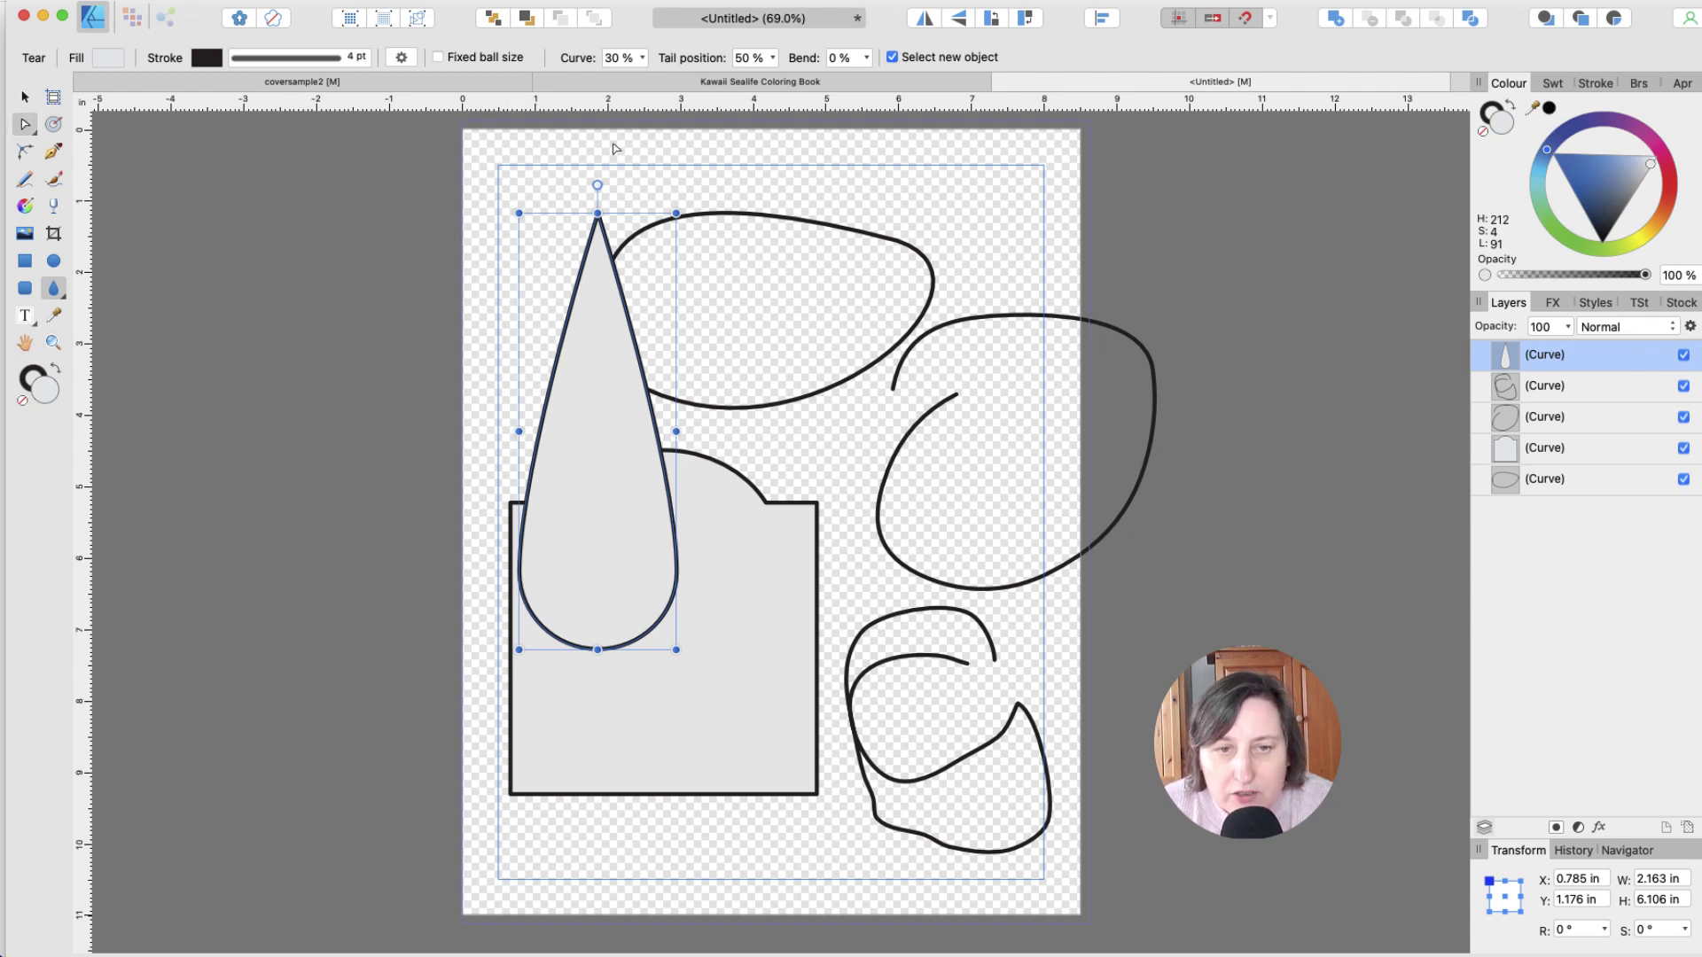
left_click_drag(600, 216, 838, 255)
left_click_drag(676, 464, 821, 628)
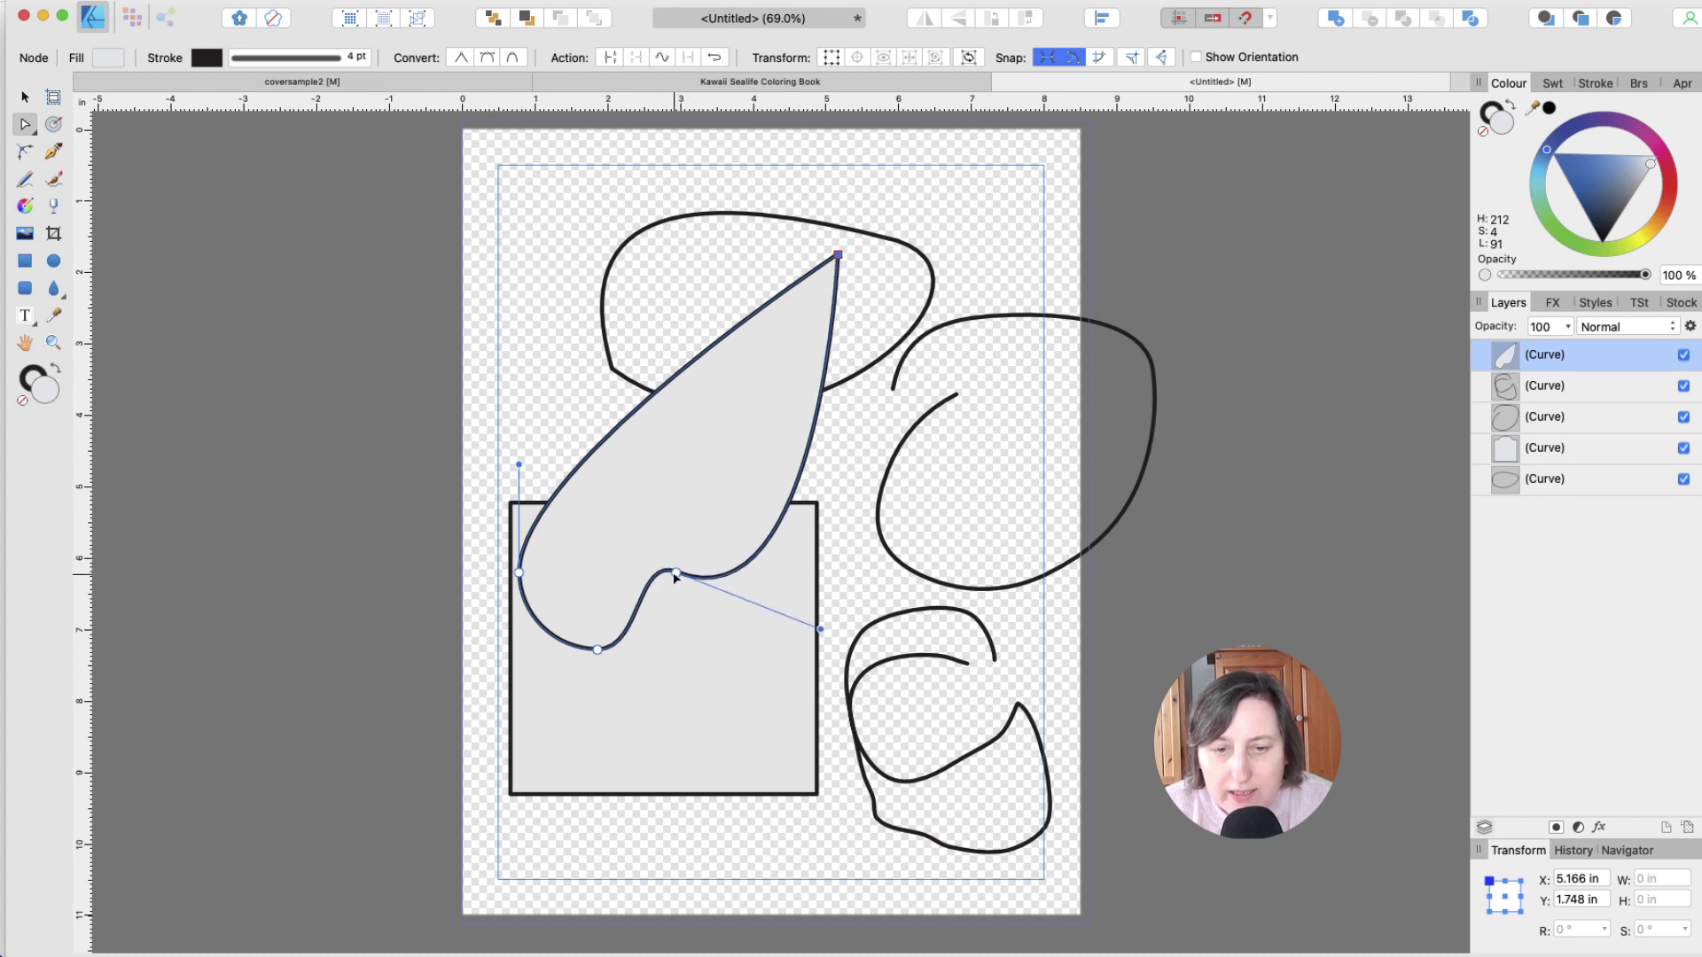
Step: Delete the tear's right-side node, bulge the resulting edge outward across the page, and move the tip node slightly higher
left_click(676, 573)
key("Delete")
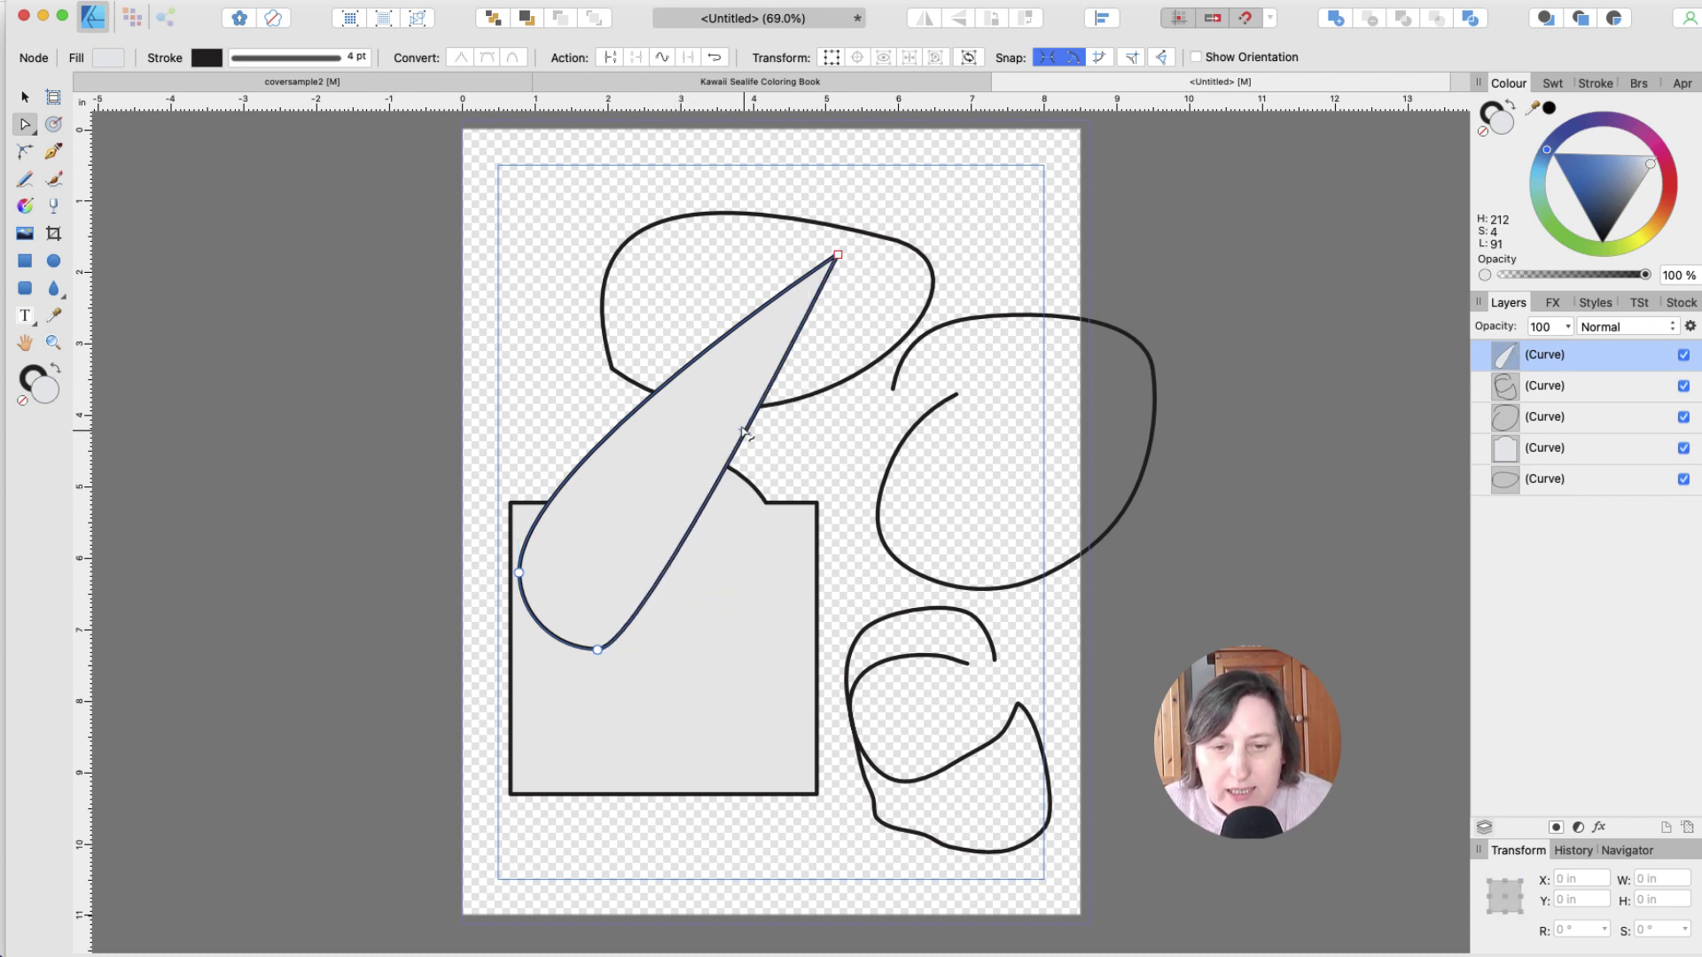
left_click_drag(729, 450, 859, 577)
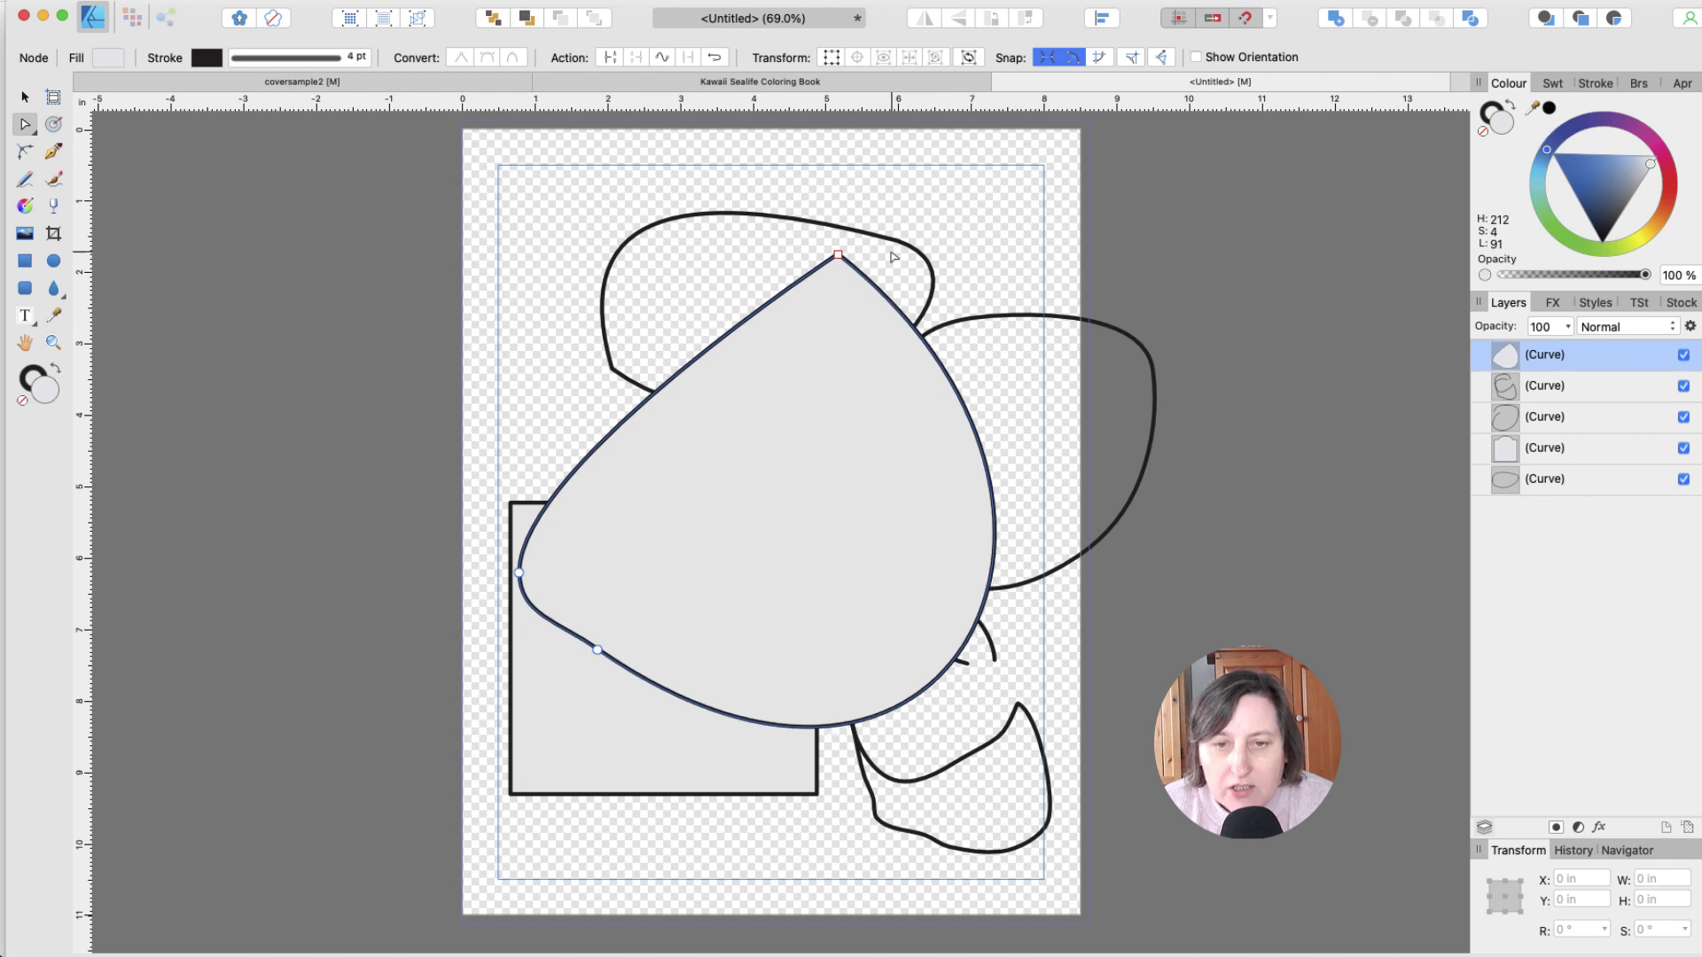
mouse_move(838, 254)
left_mouse_down()
mouse_move(859, 234)
mouse_move(837, 232)
left_mouse_up()
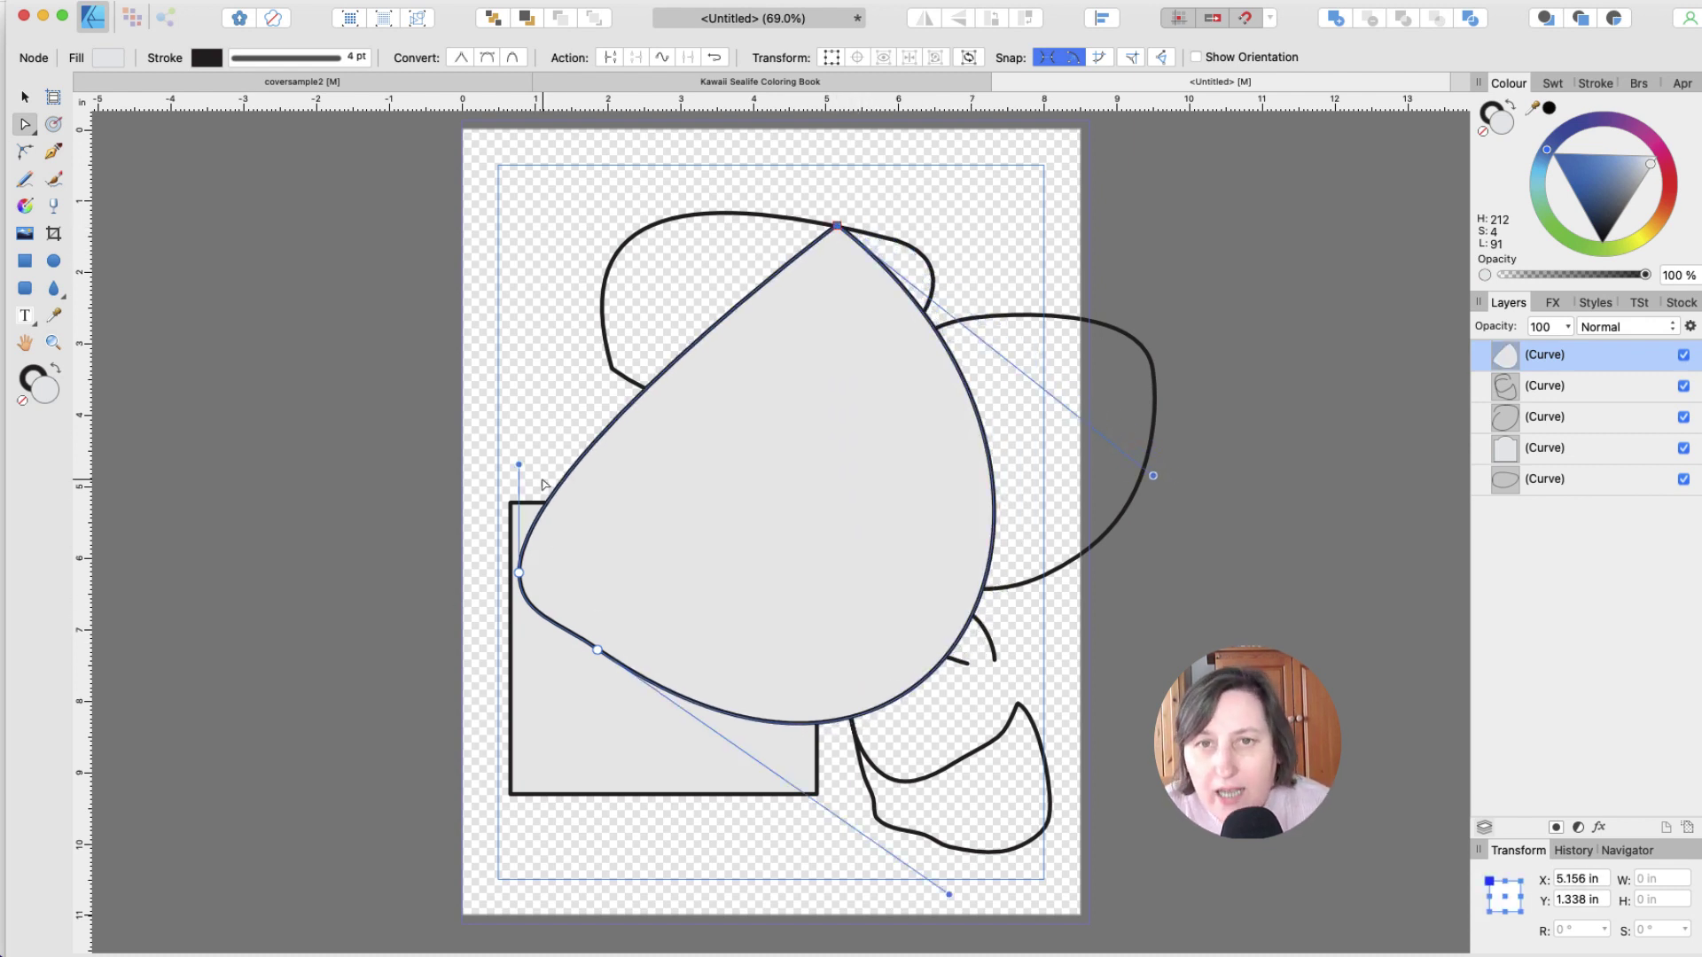
scroll(542, 484, "down", 3)
scroll(542, 484, "right", 3)
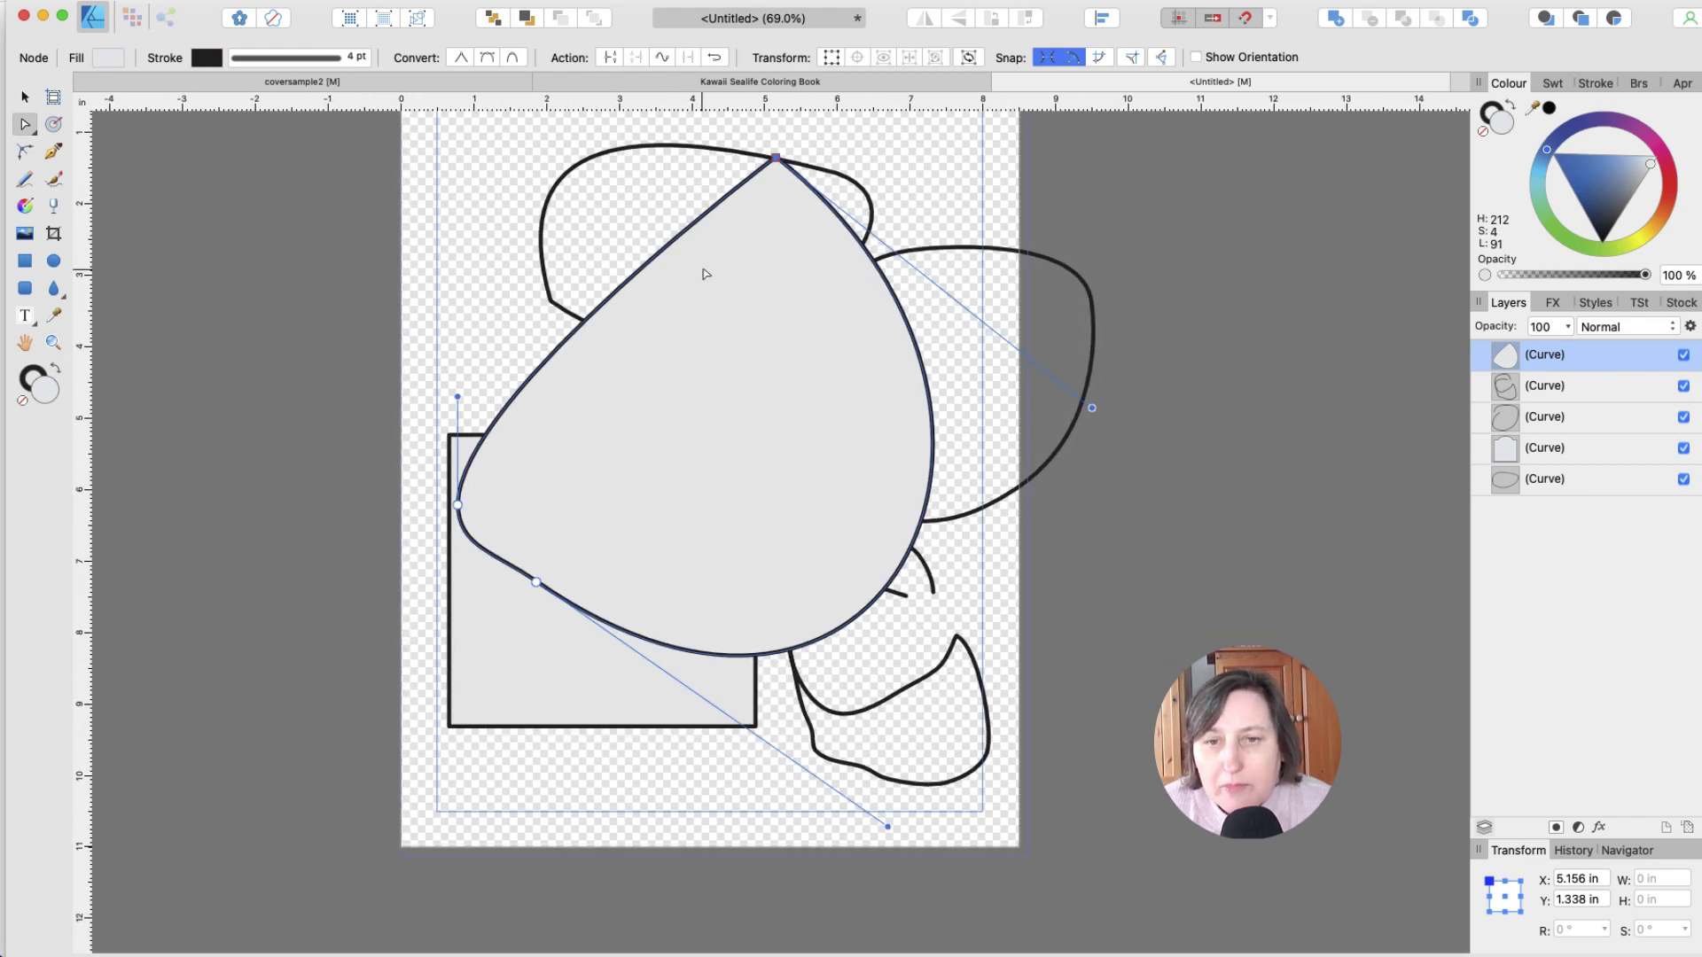
scroll(701, 266, "up", 10)
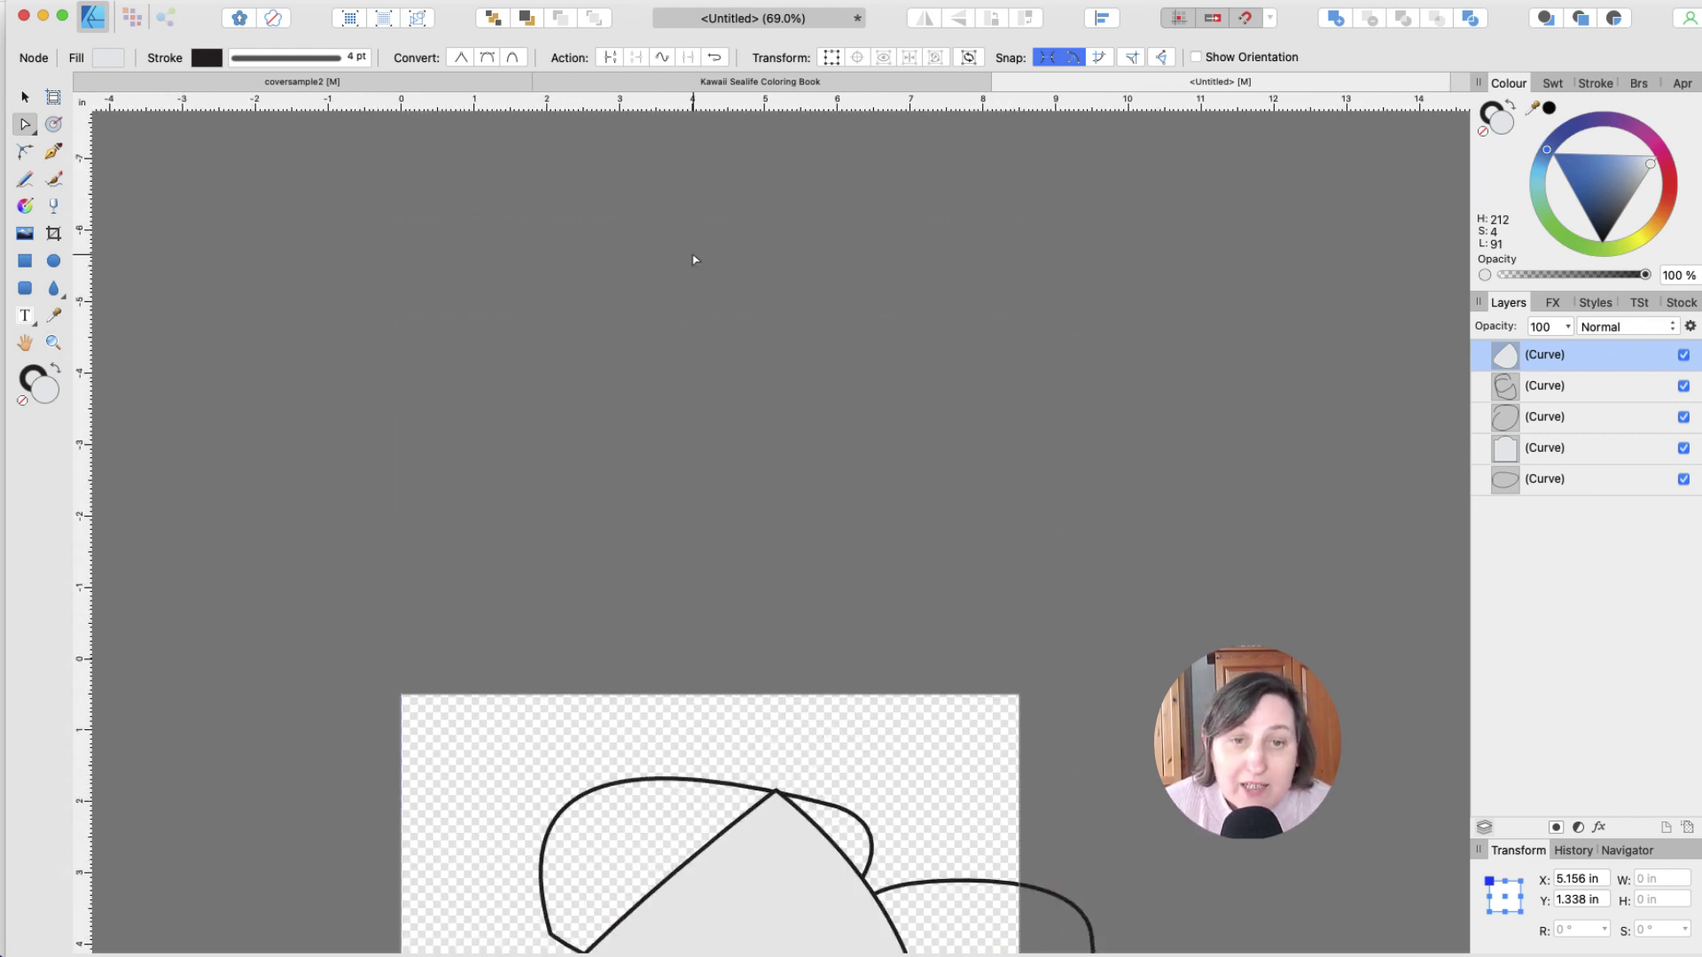
scroll(695, 260, "down", 13)
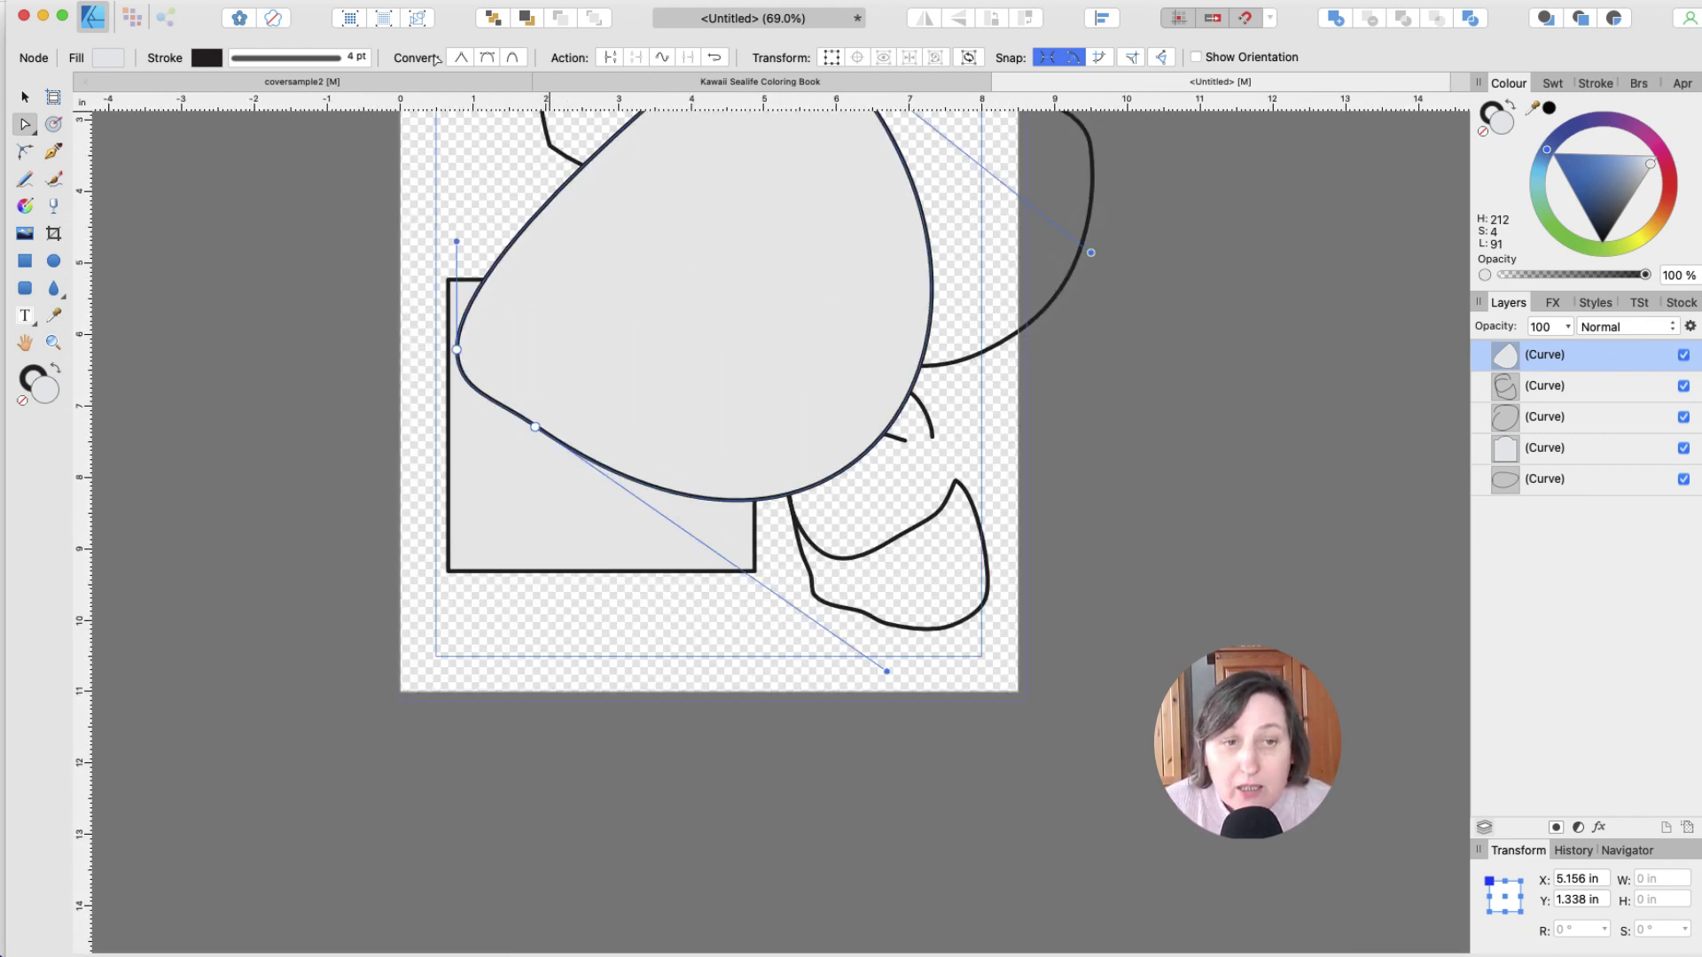
Step: View the finished Kawaii Sealife Coloring Book page and the coversample2 cover design, and return to the coloring page
left_click(695, 84)
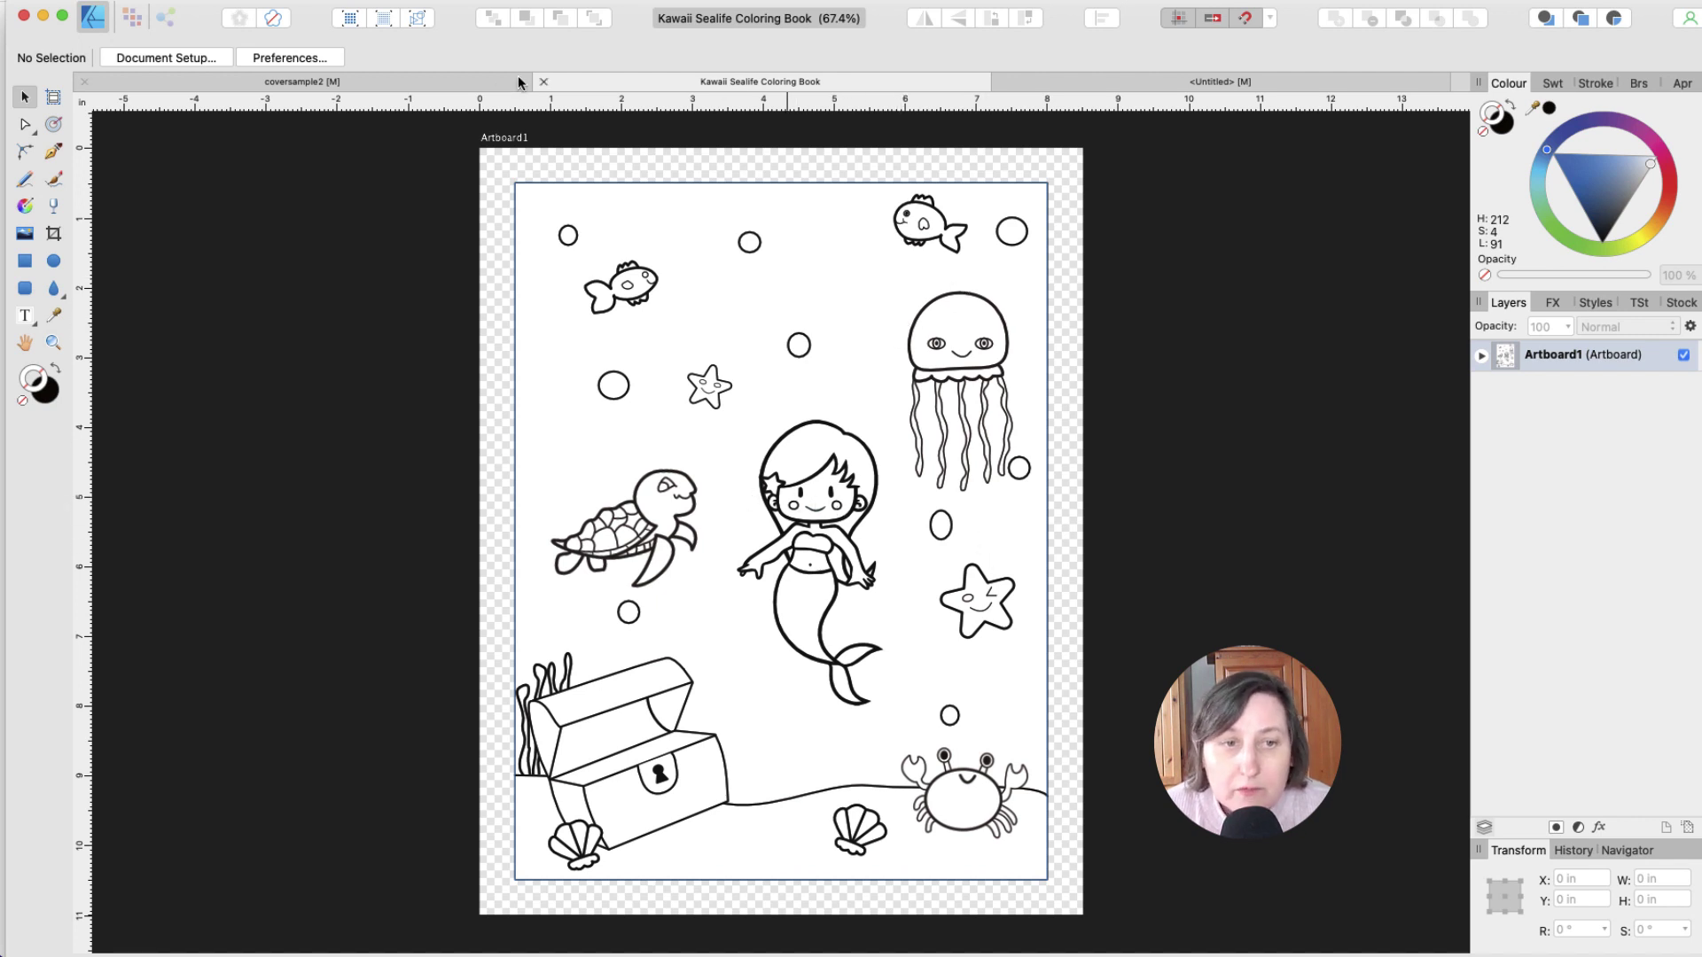
left_click(383, 80)
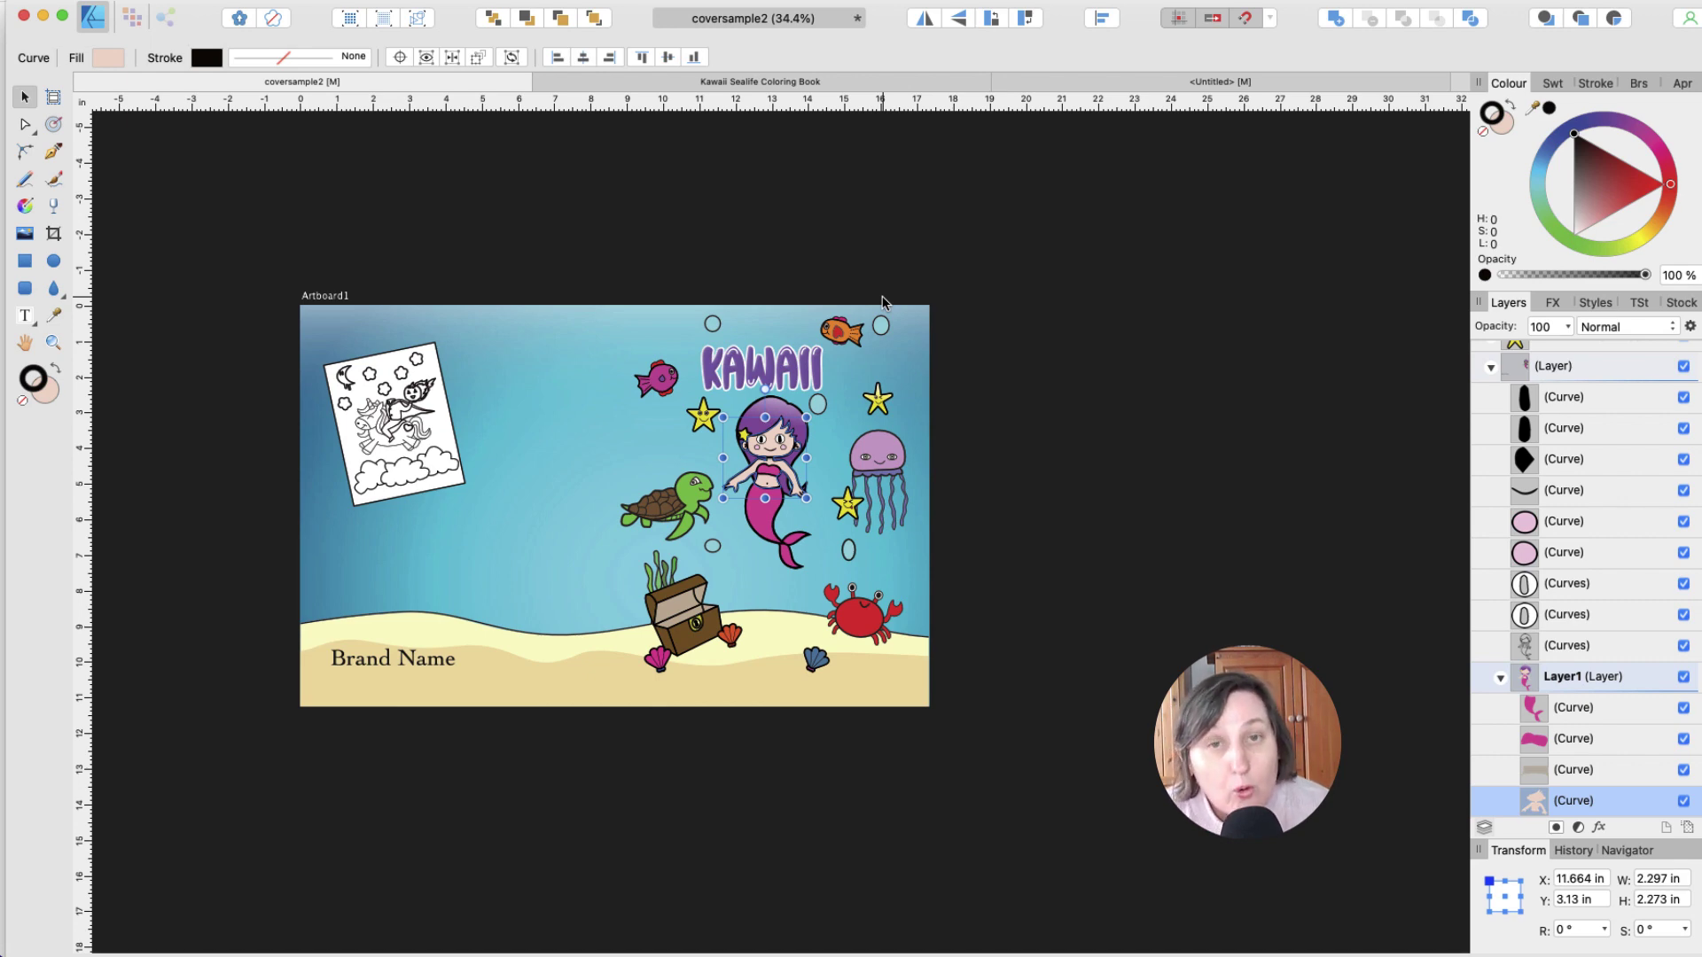
key("ctrl+Tab")
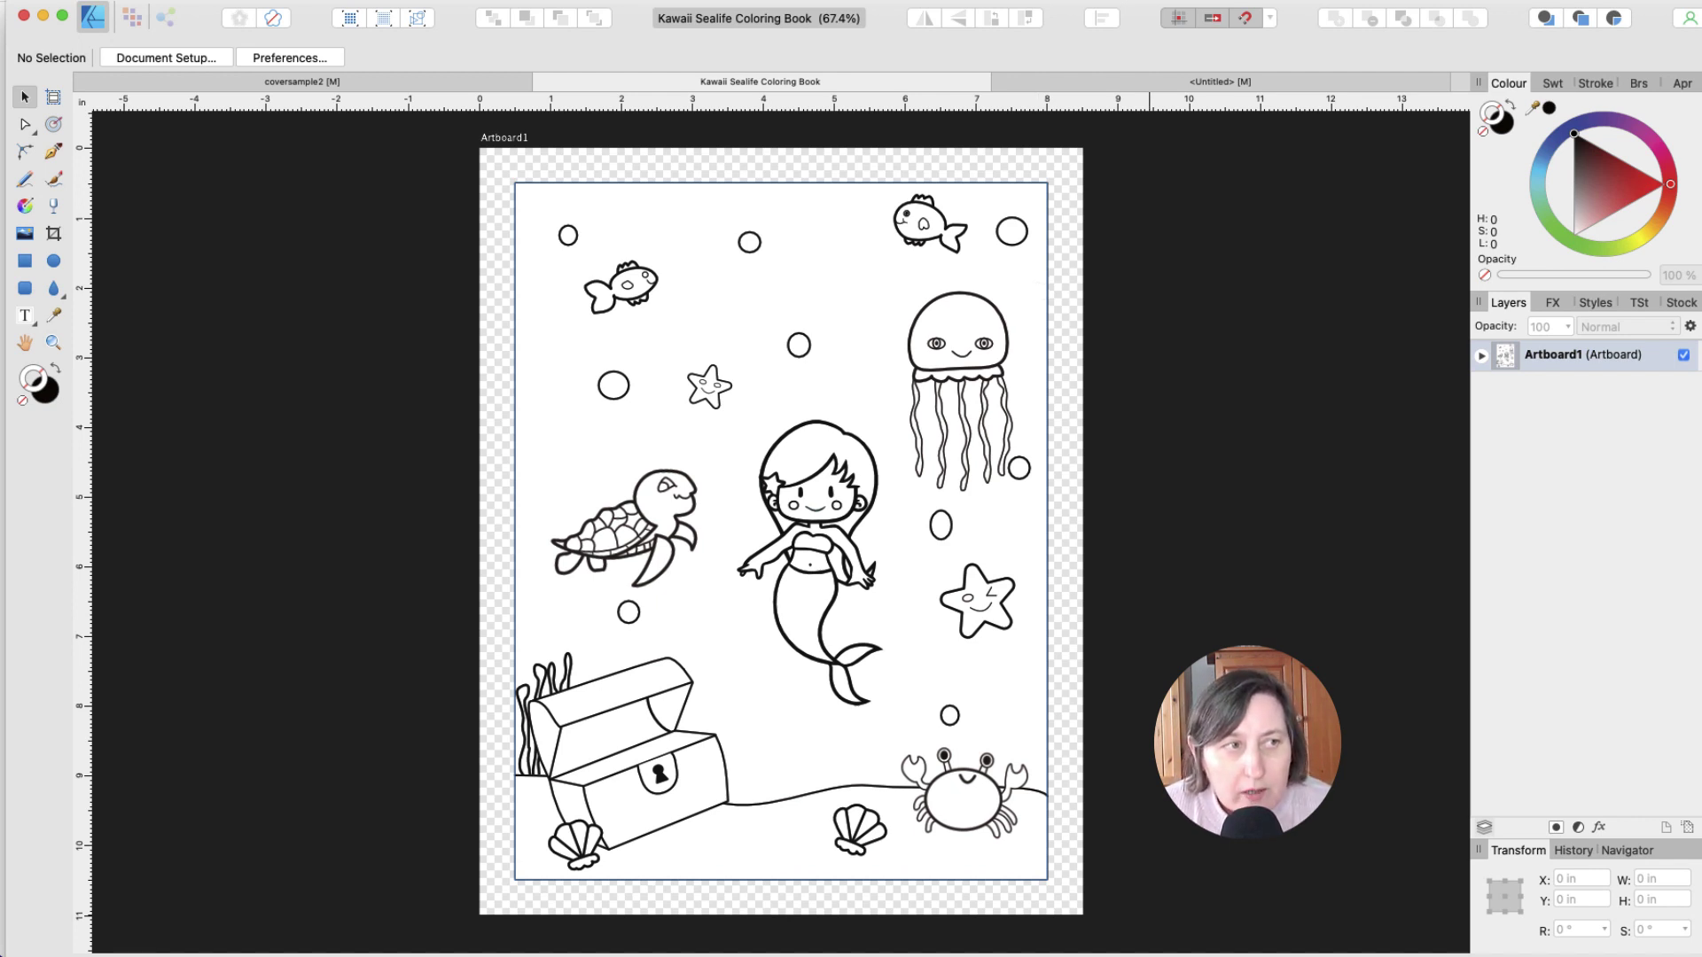
Step: Examine the new-document presets for coloring books and coloring pages, with and without bleed, including their artboard and margin settings
key("super+n")
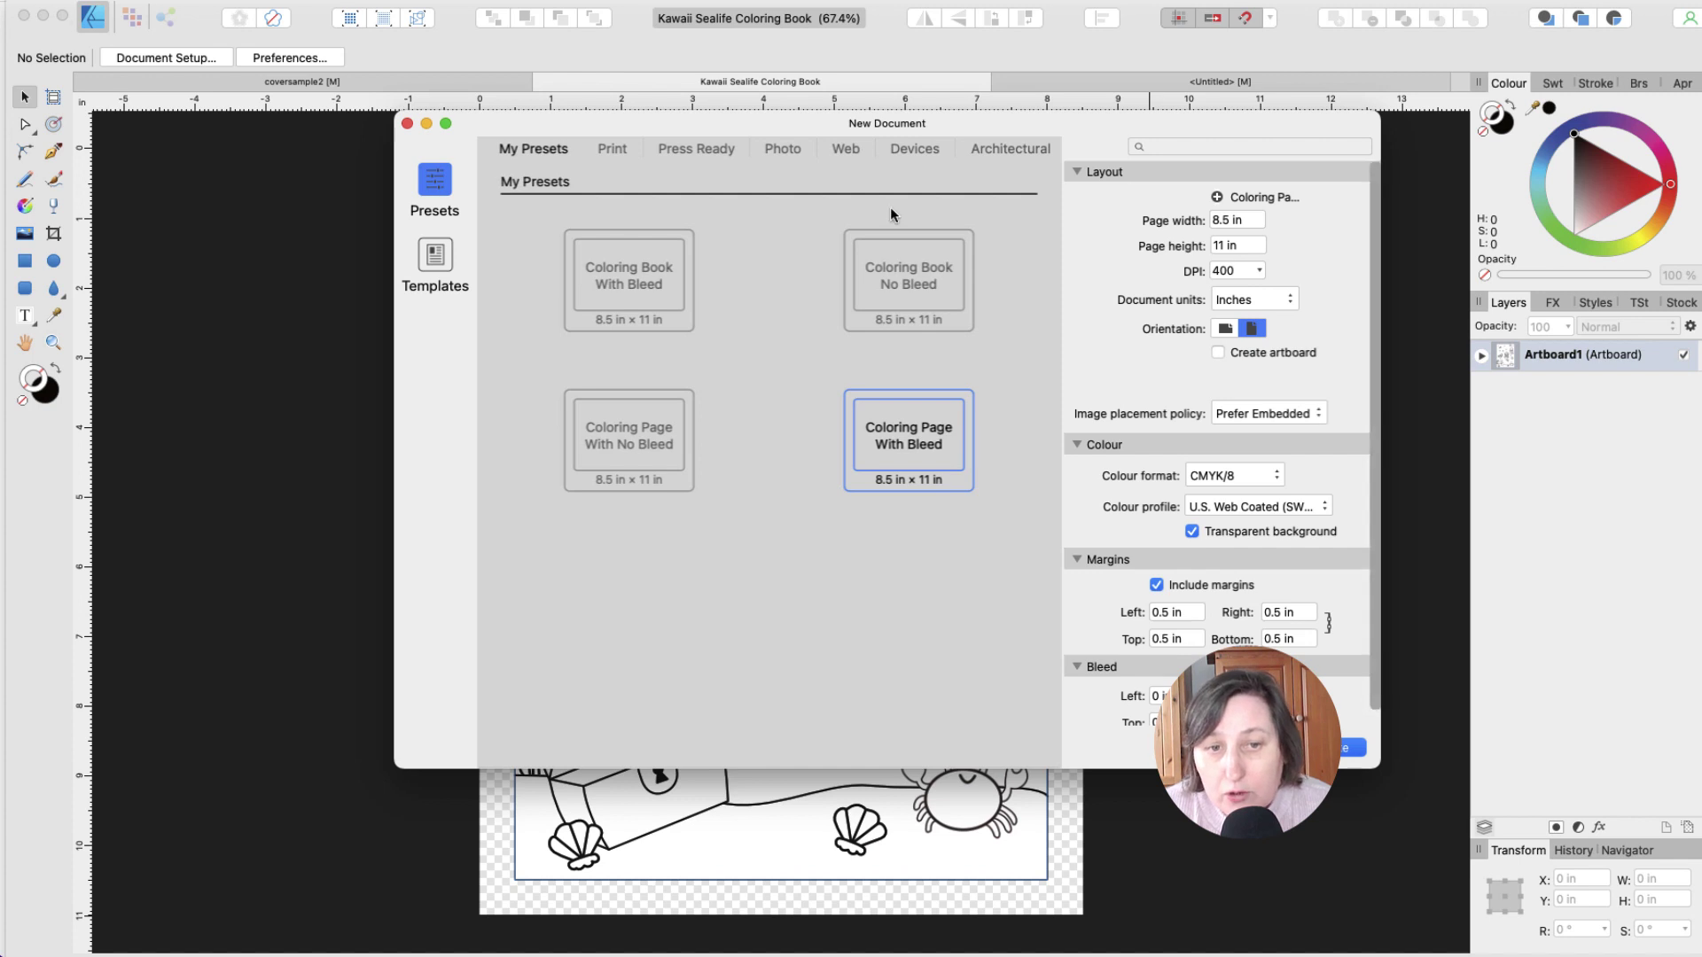
left_click(658, 292)
left_click(934, 279)
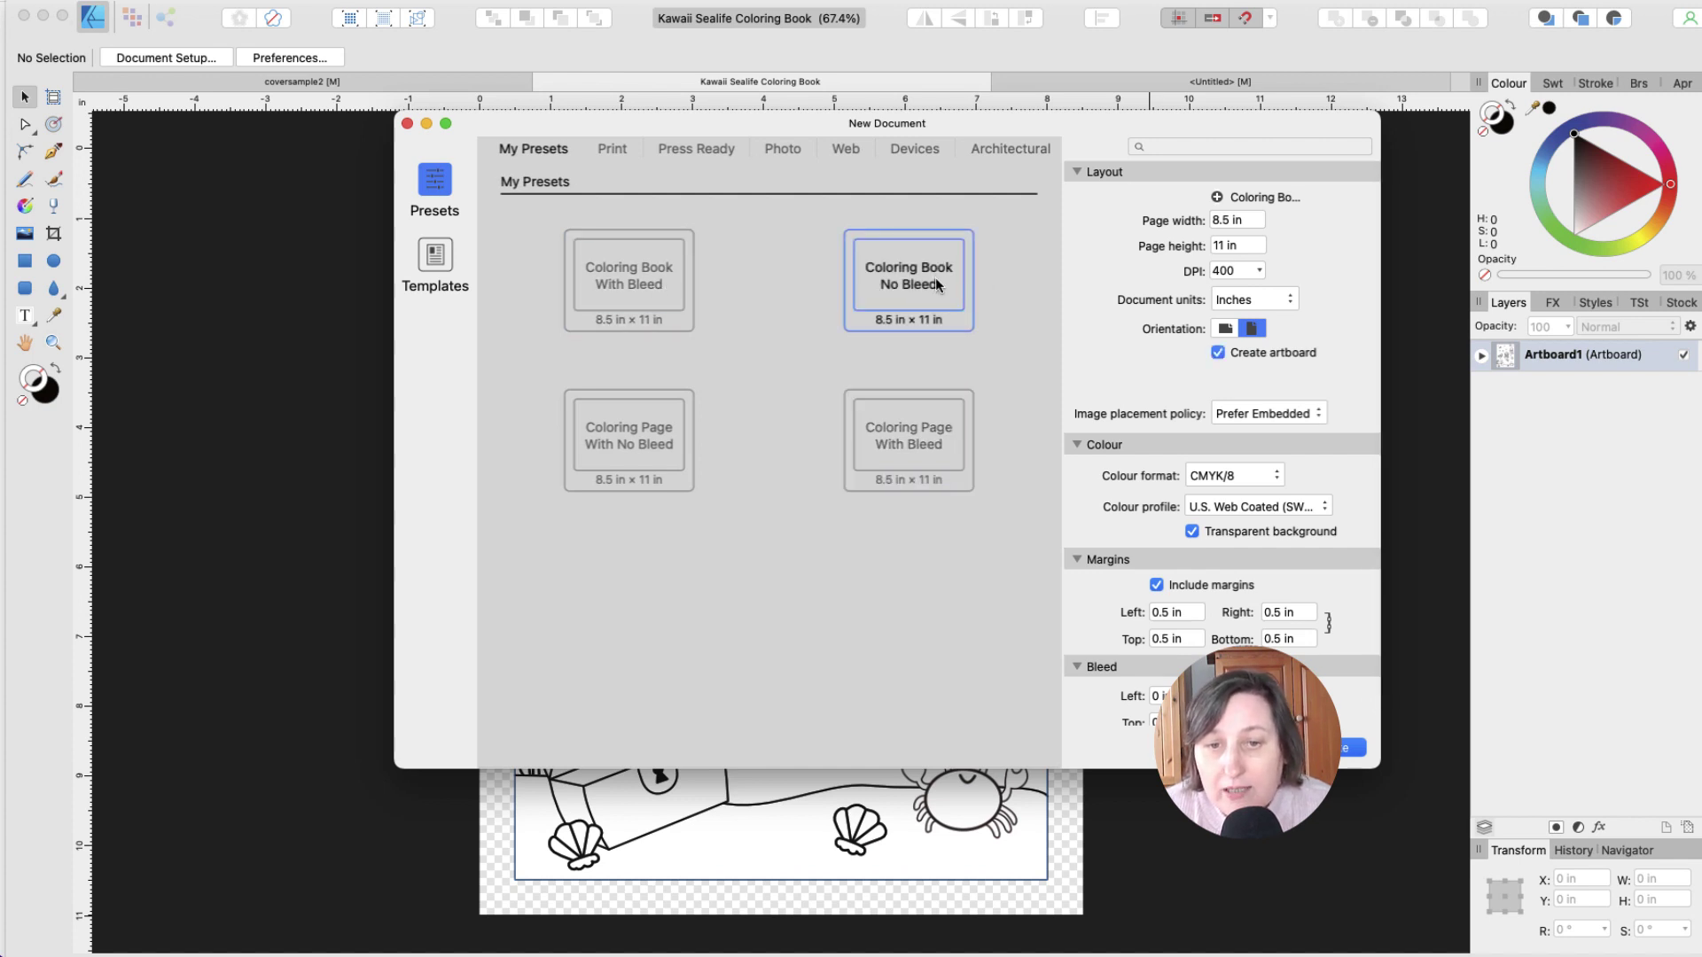
left_click(662, 429)
left_click(928, 453)
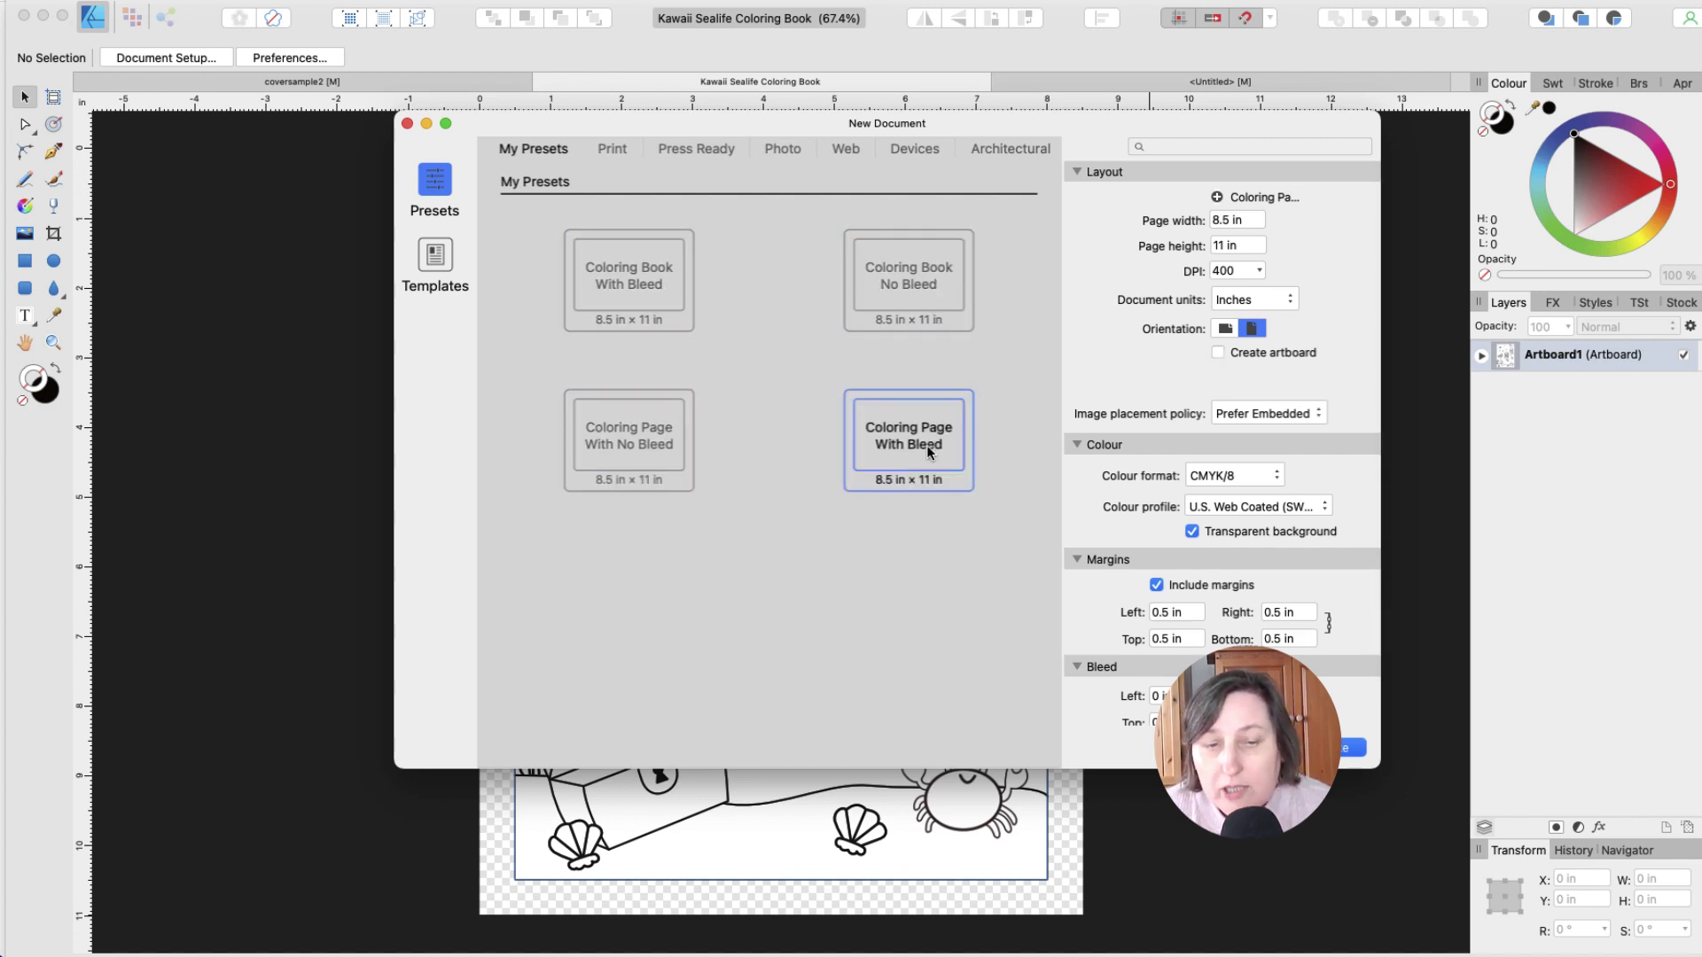
left_click(636, 267)
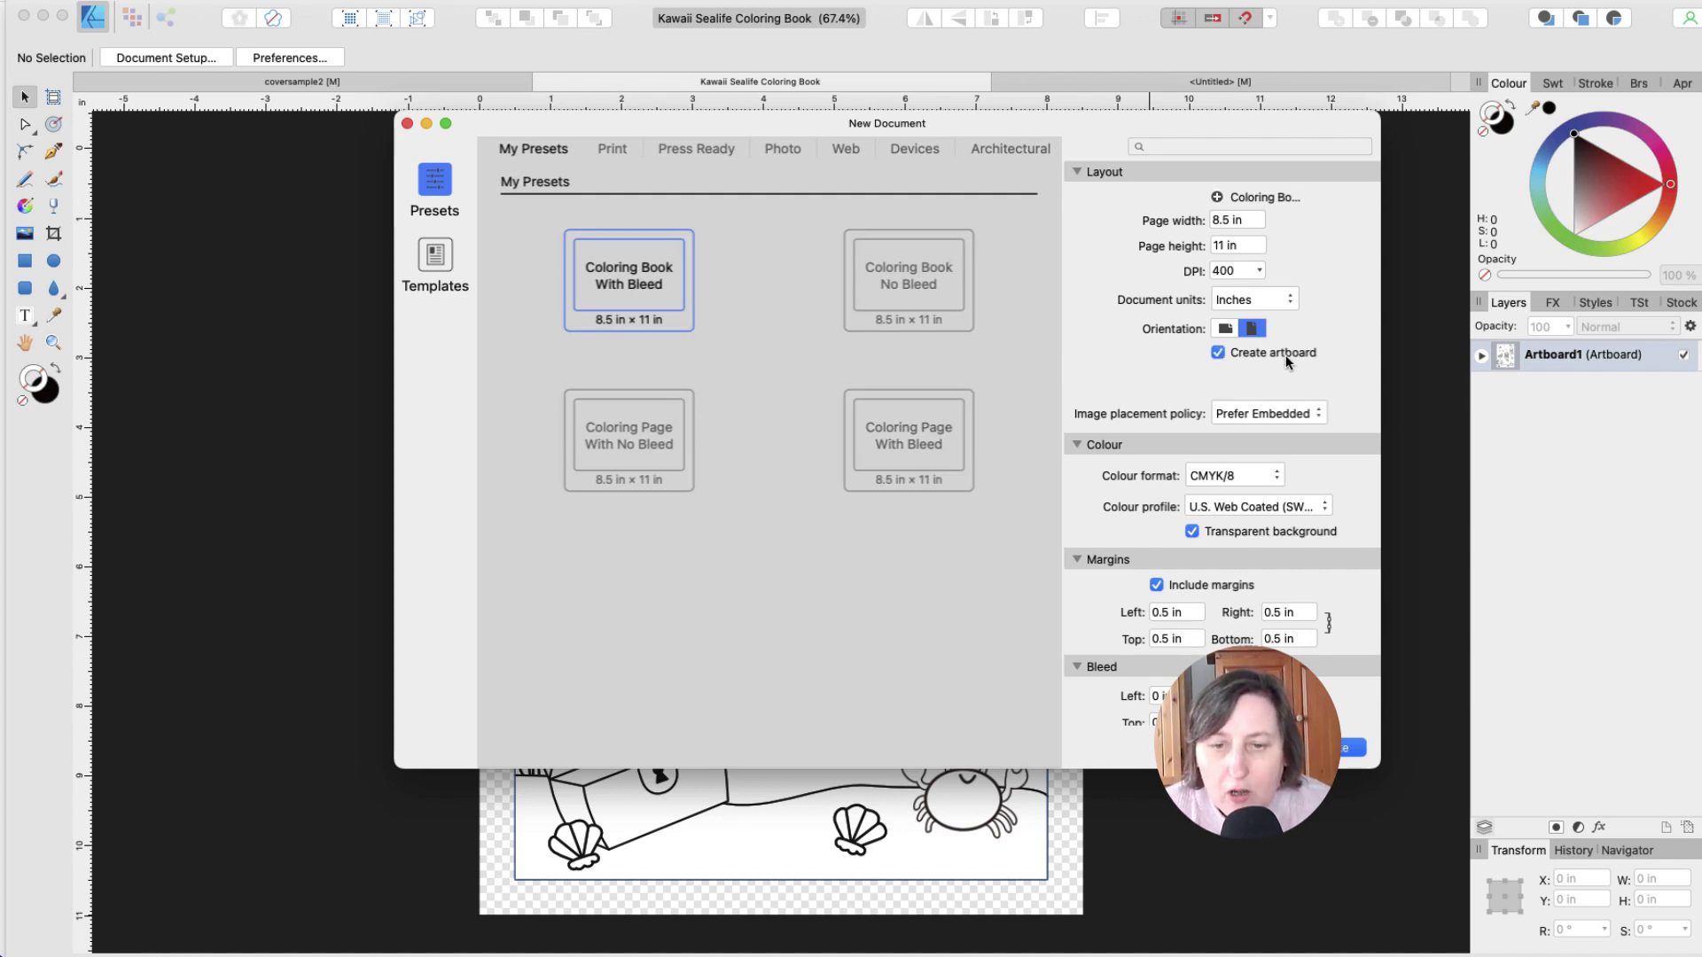
left_click(630, 429)
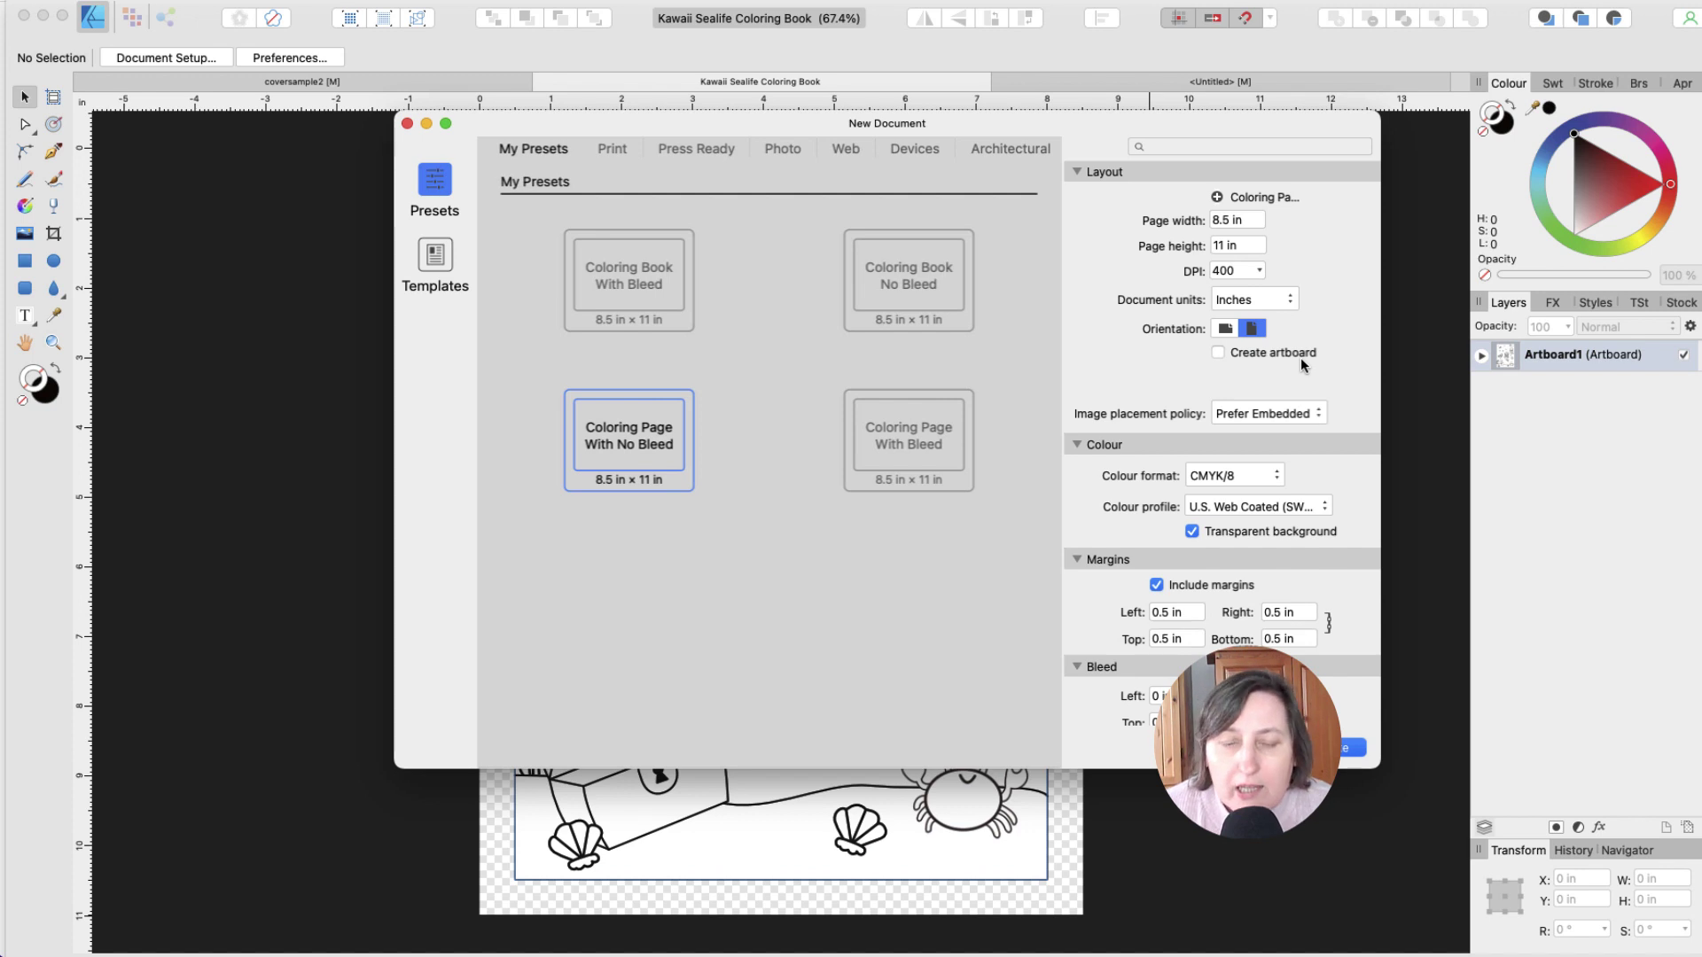
scroll(1254, 597, "down", 1)
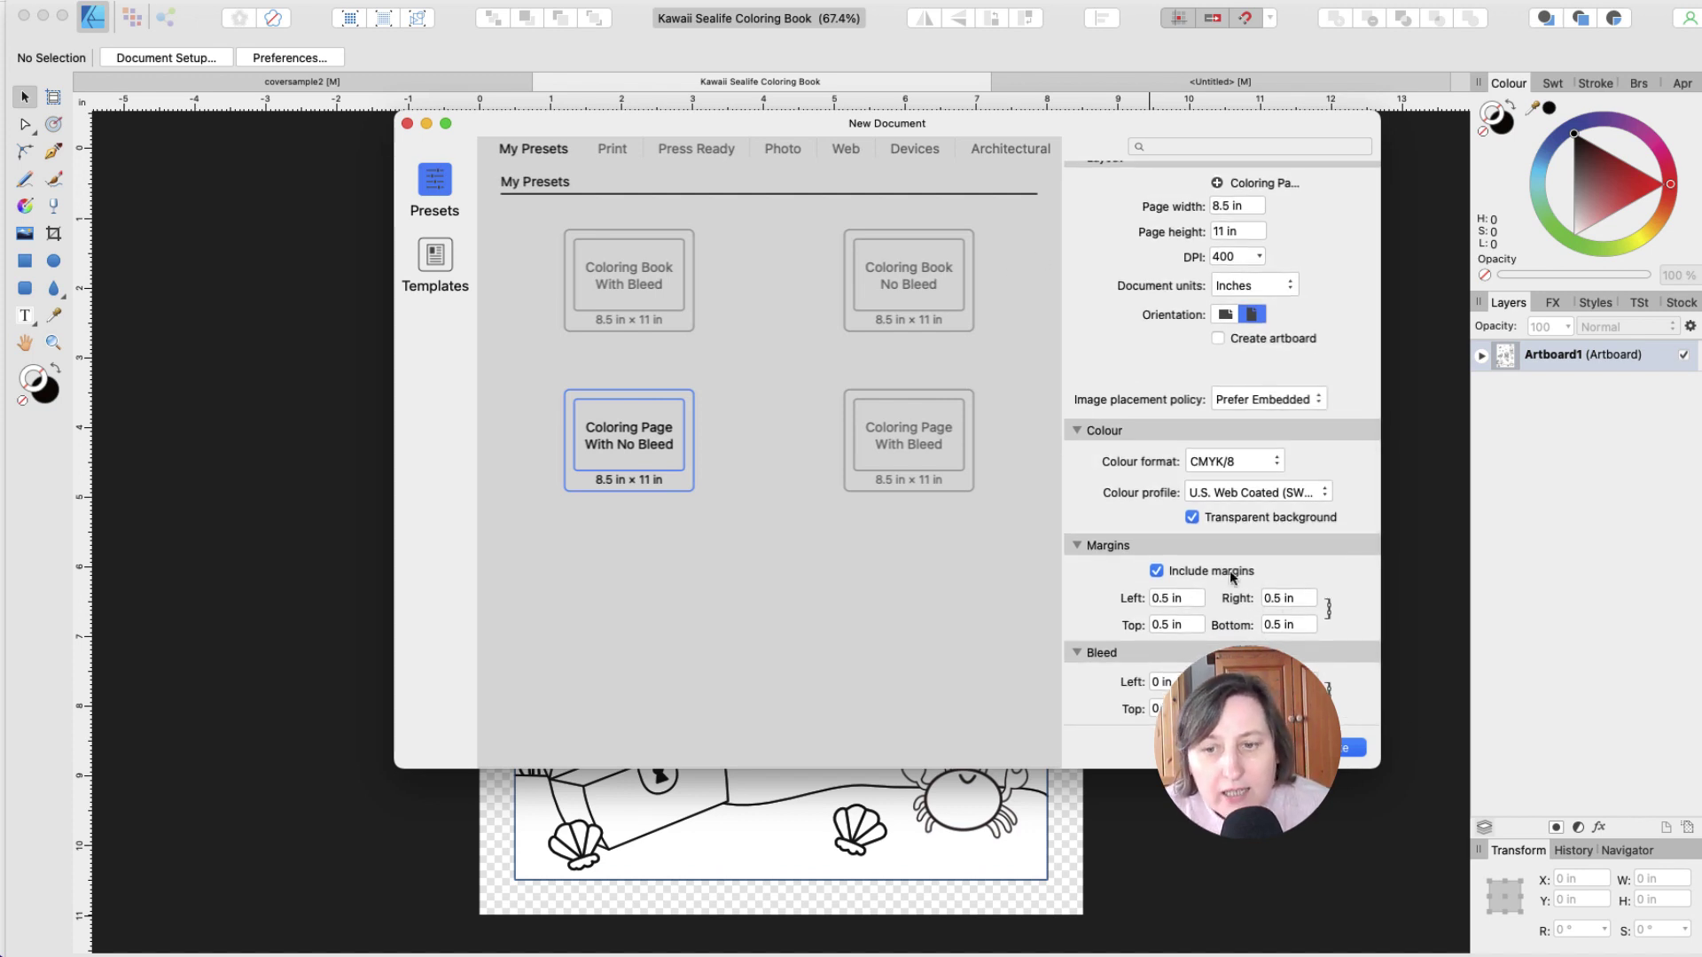
key("Escape")
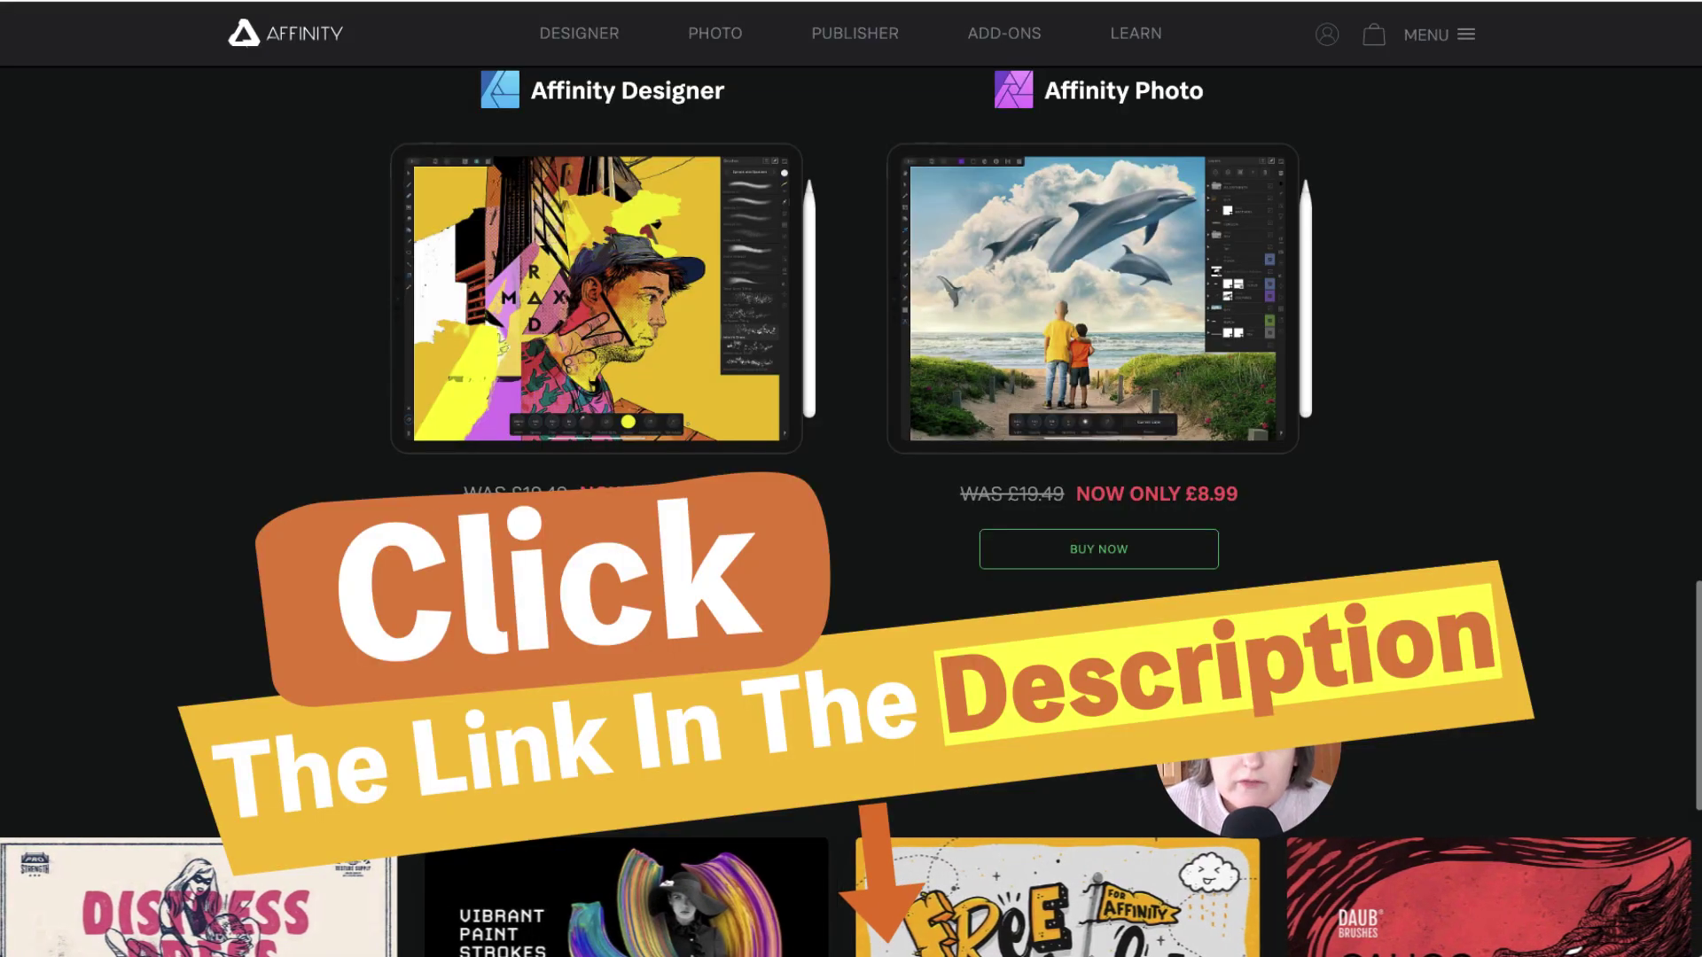
Step: Switch to the Affinity website and look over the offers for the Affinity apps
scroll(1122, 163, "up", 15)
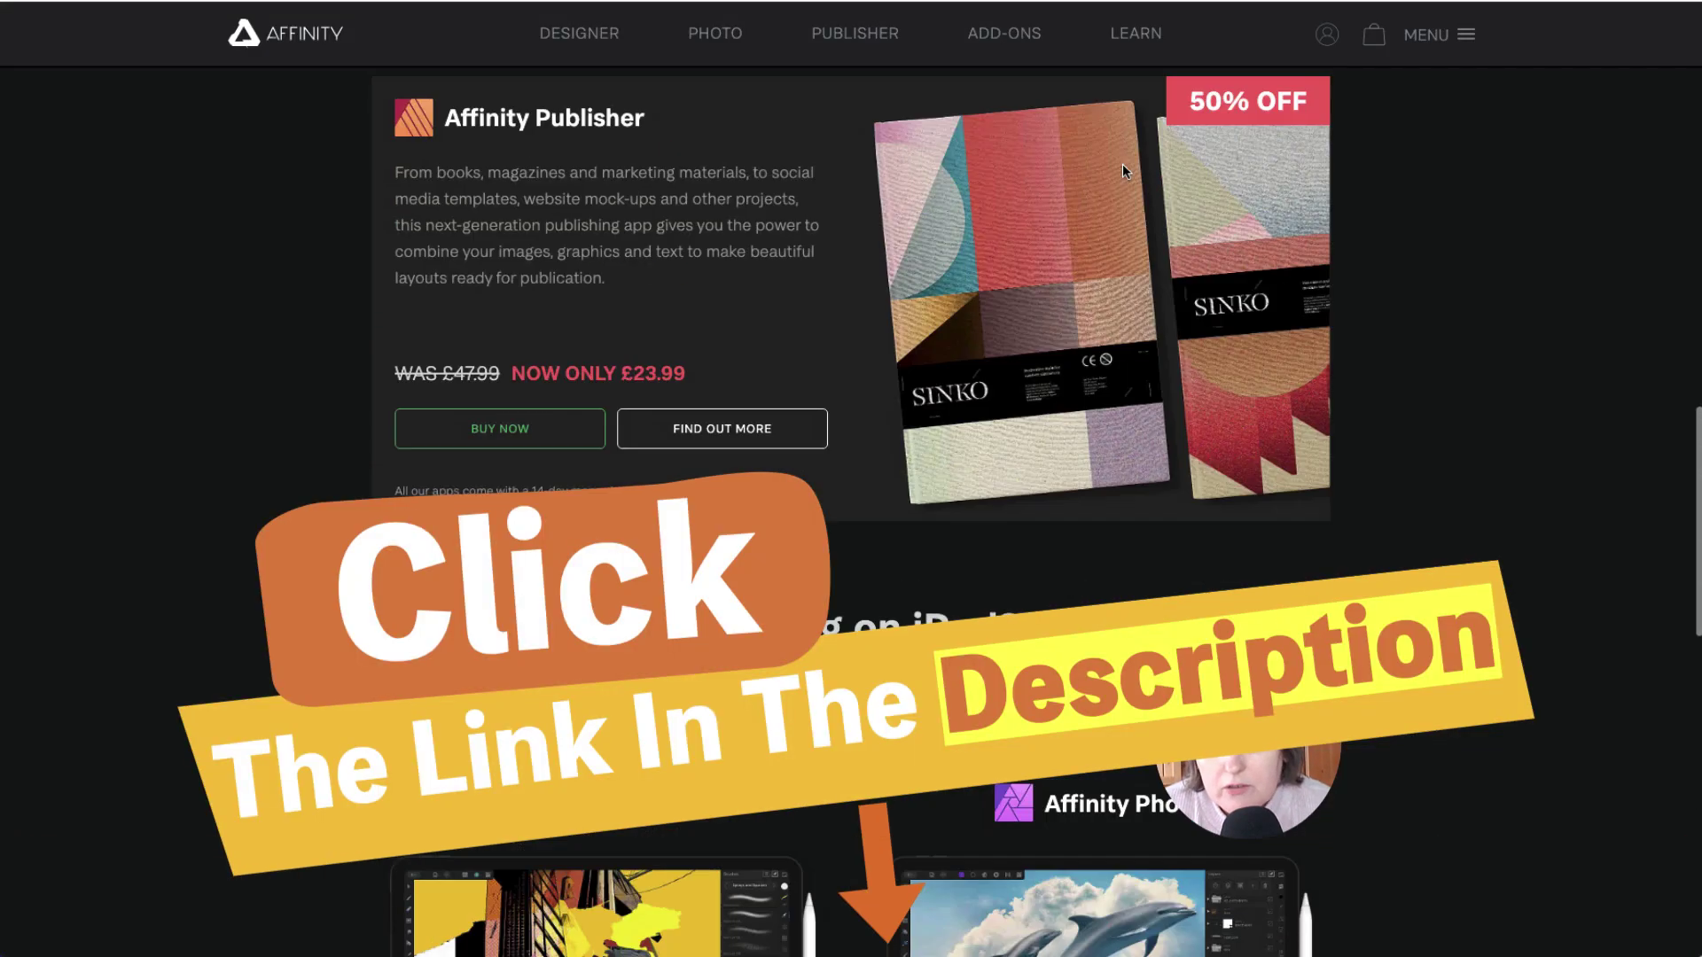